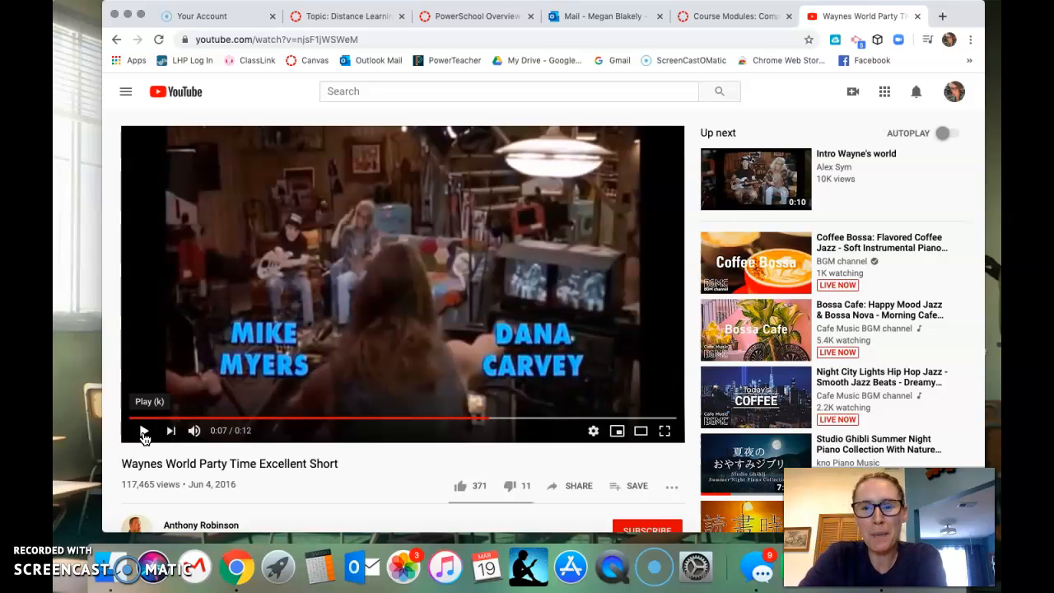
# Switch to the Composition 8 course in Canvas, check its Quizzes list and return to the Modules page.
pyautogui.click(715, 19)
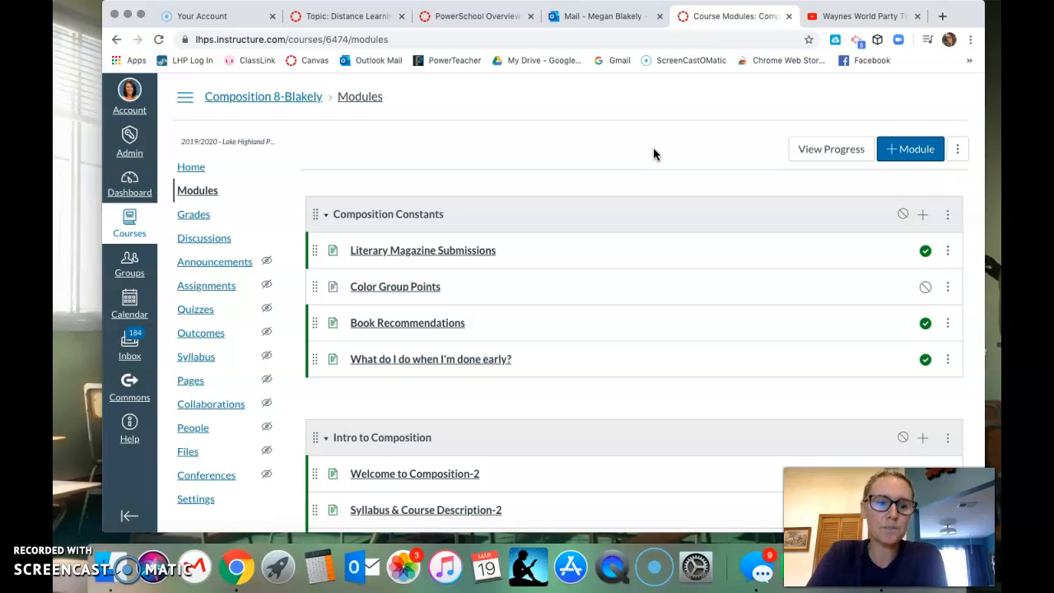
pyautogui.click(198, 311)
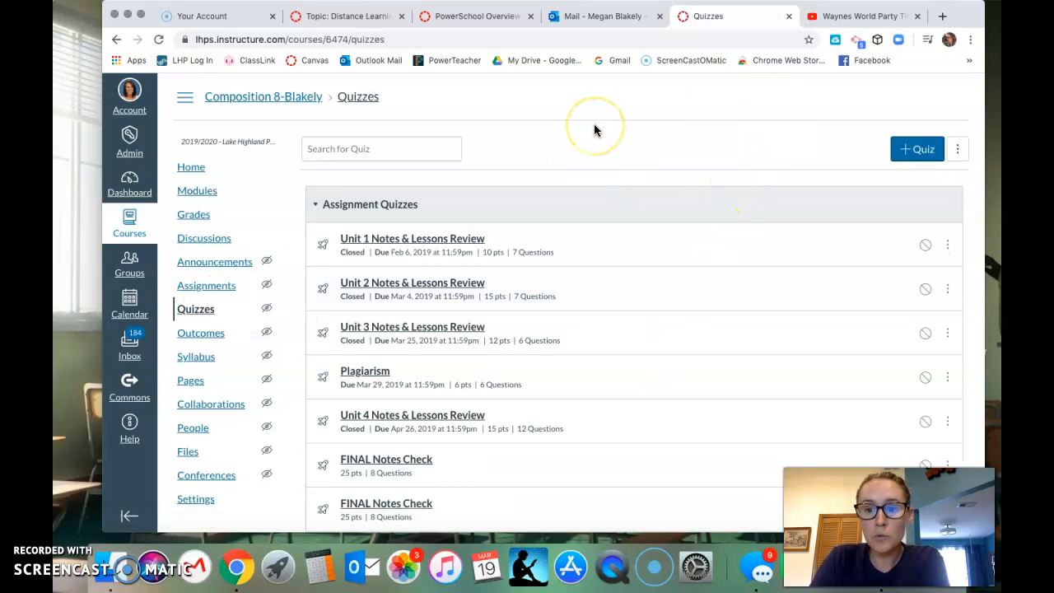
pyautogui.click(198, 195)
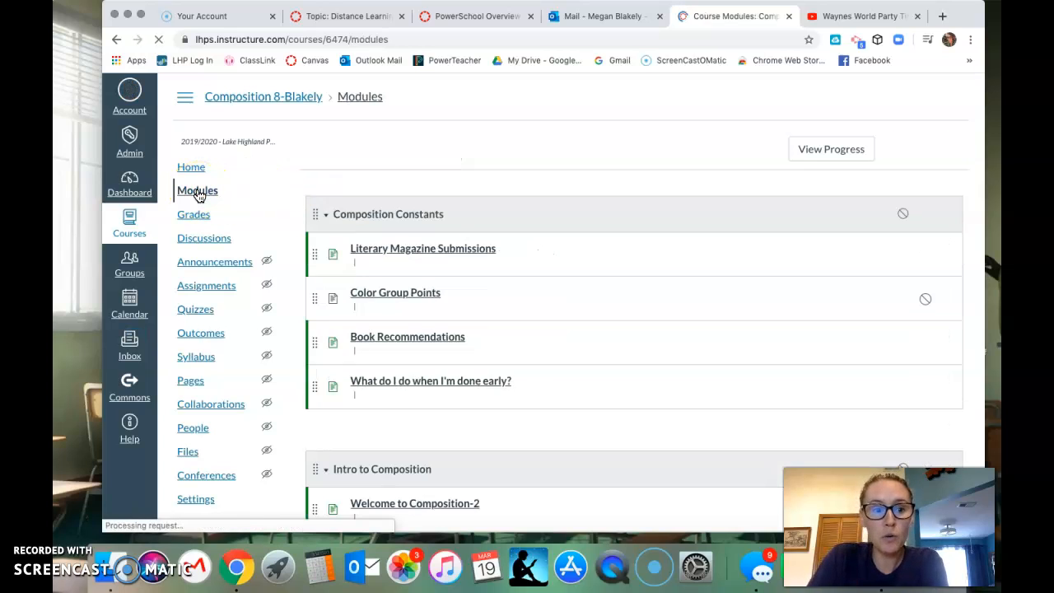
# Start adding an item to the Digital Learning module, choosing Quiz as the type and New Quiz as the entry.
pyautogui.scroll(-20, 715, 329)
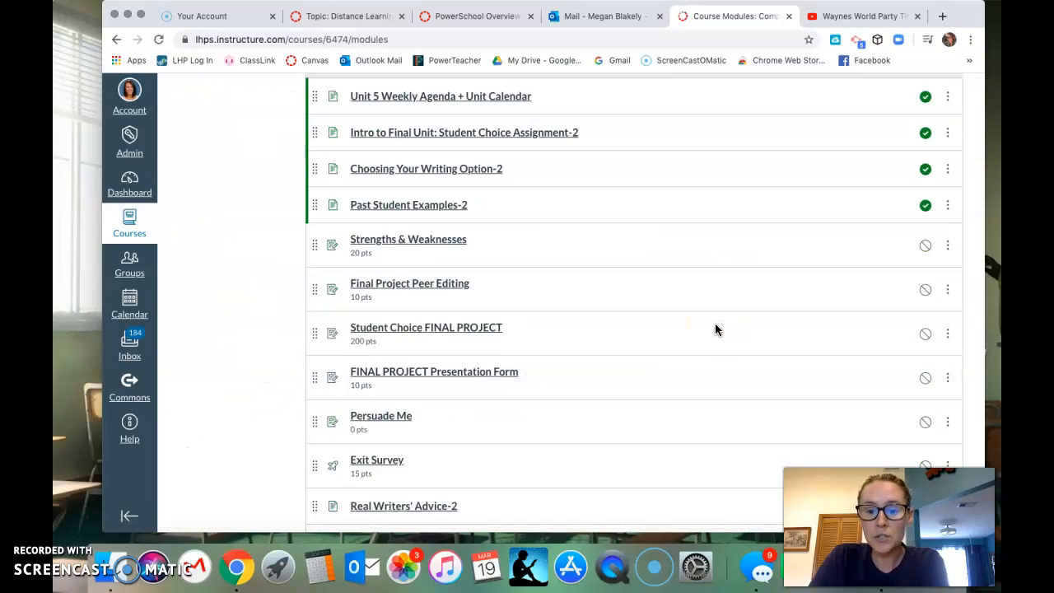
pyautogui.scroll(-10, 715, 330)
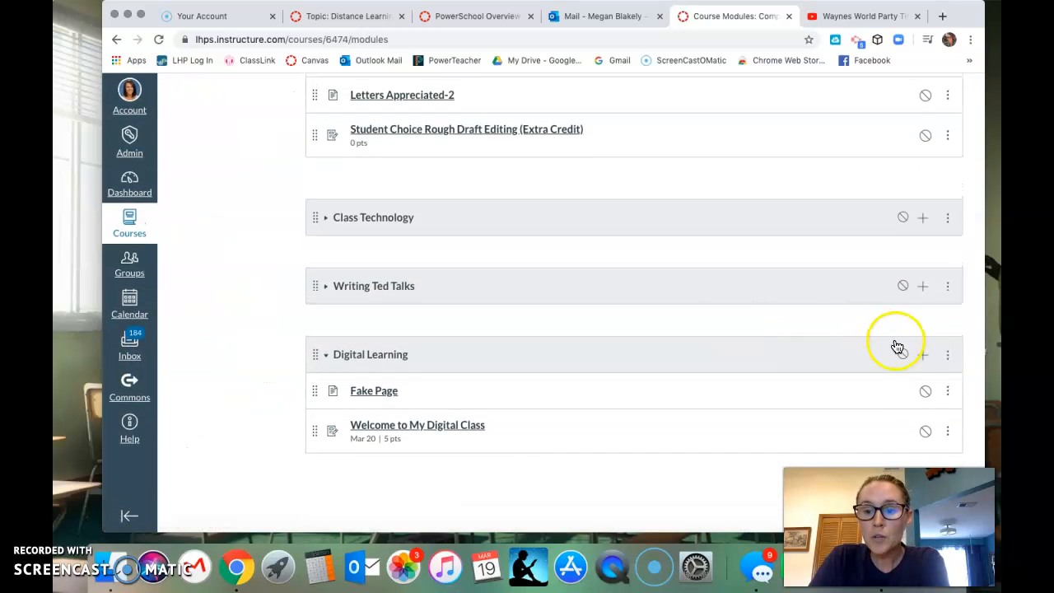
pyautogui.click(922, 355)
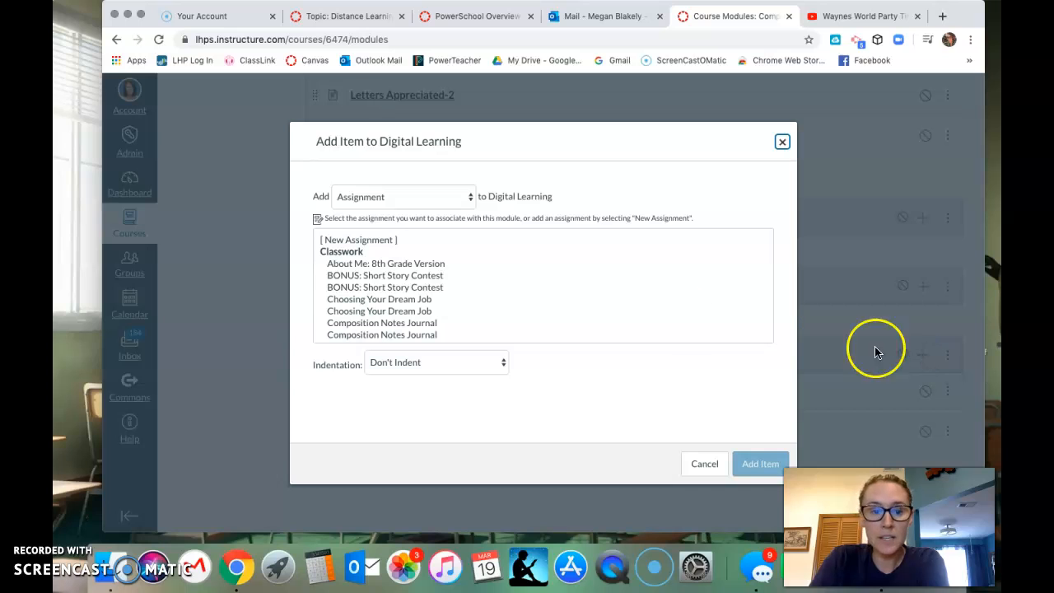
pyautogui.click(463, 197)
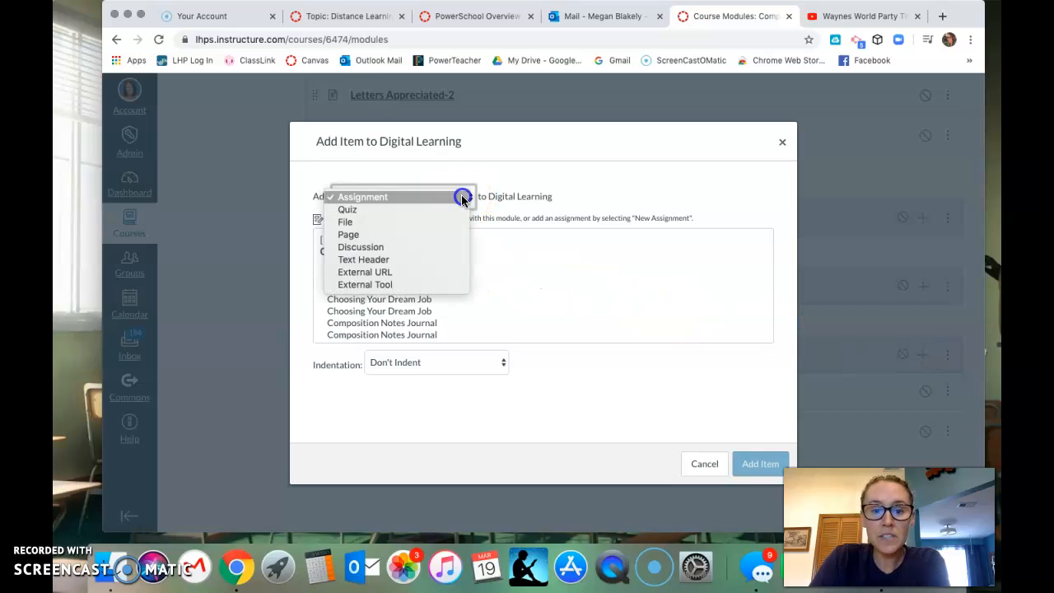
pyautogui.click(431, 211)
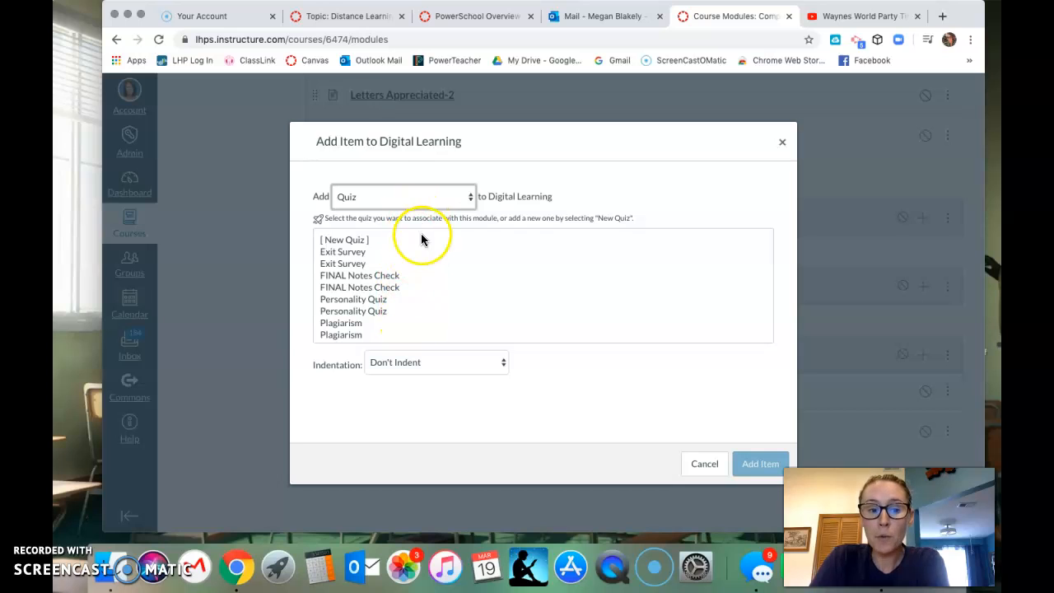
pyautogui.click(348, 240)
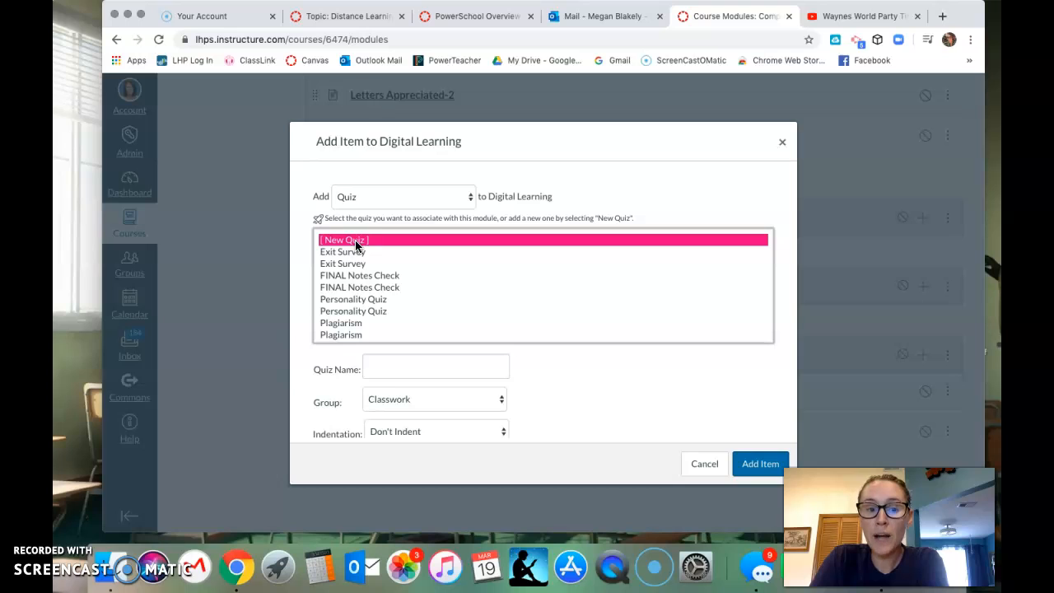
# Name the new quiz Example, put it in the Quiz assignment group and add it to the module.
pyautogui.click(420, 367)
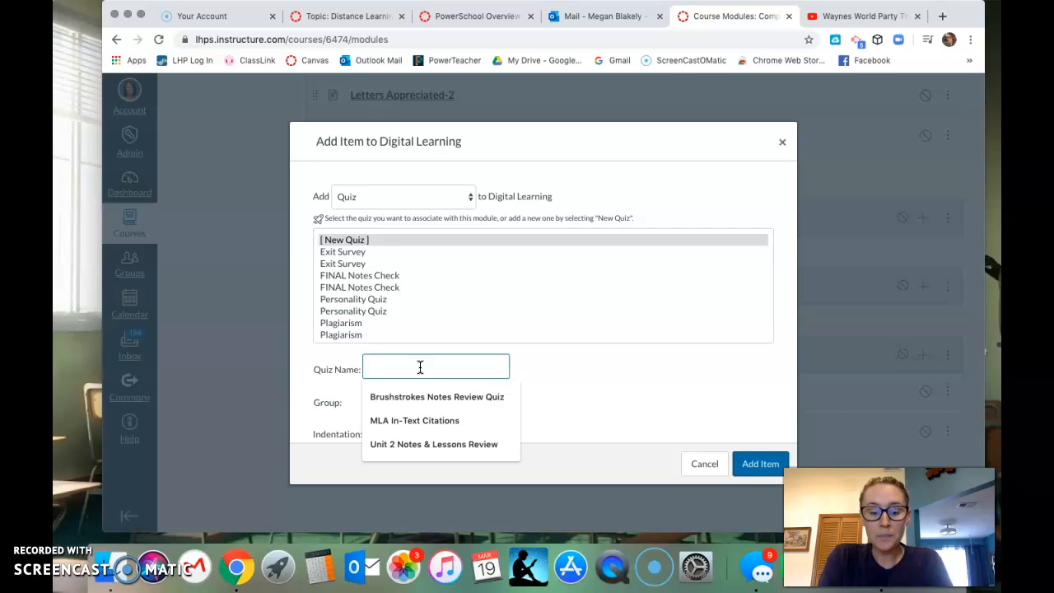
pyautogui.write('Example')
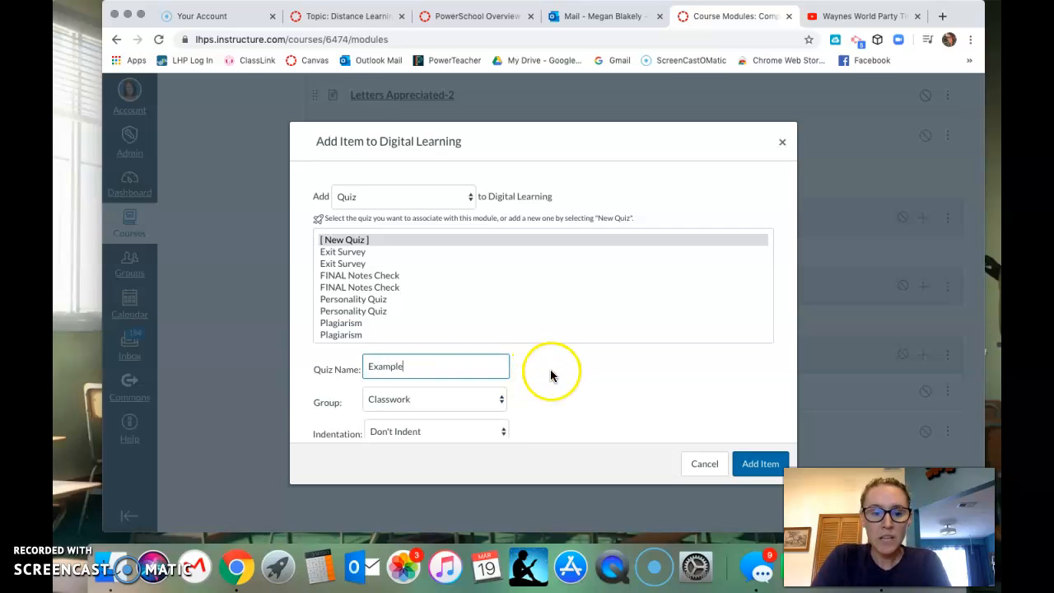
pyautogui.click(500, 400)
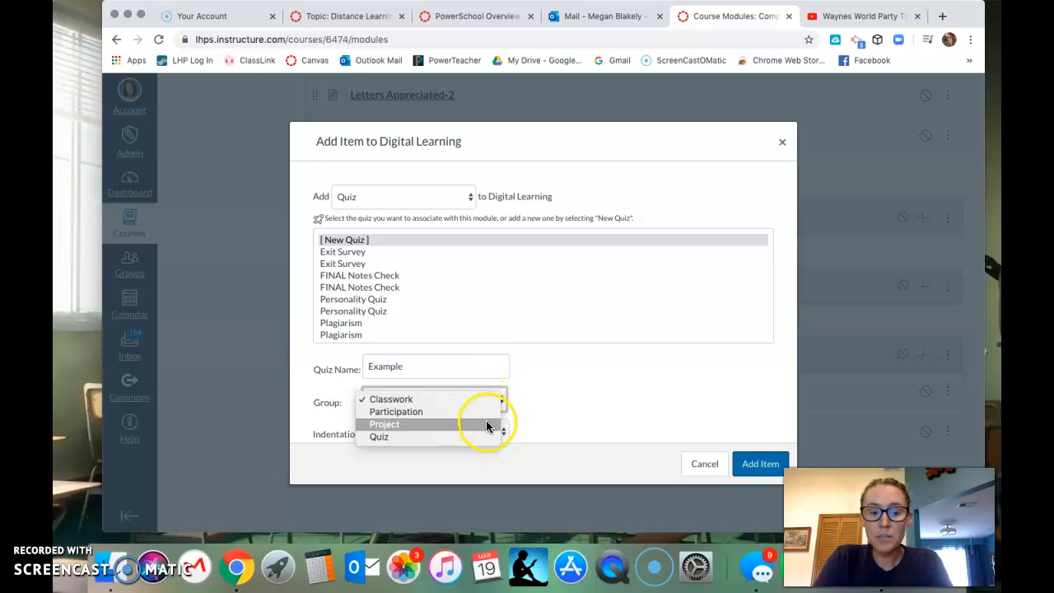
pyautogui.click(486, 439)
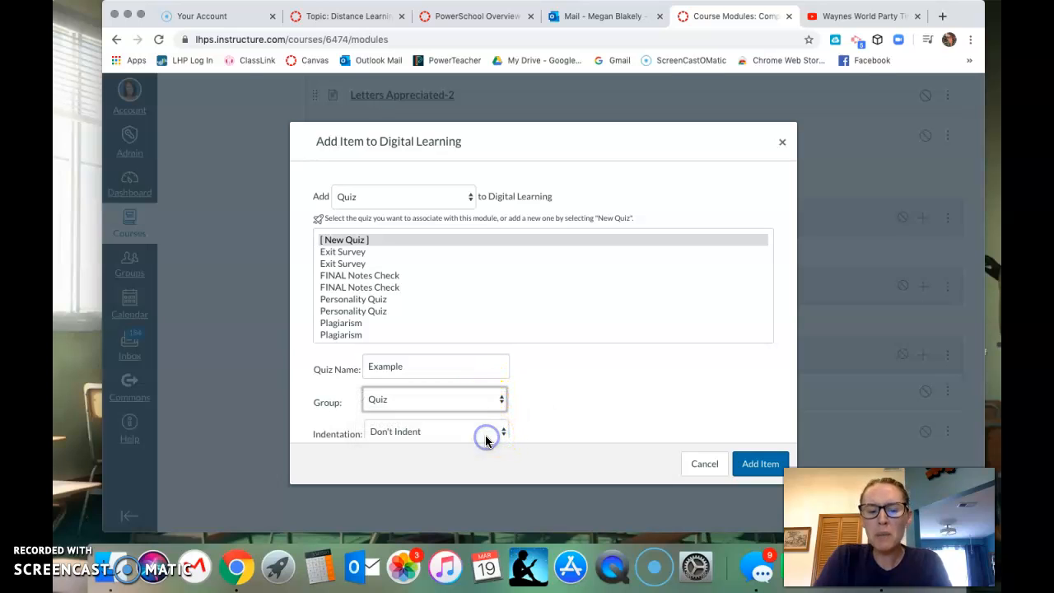
pyautogui.click(760, 462)
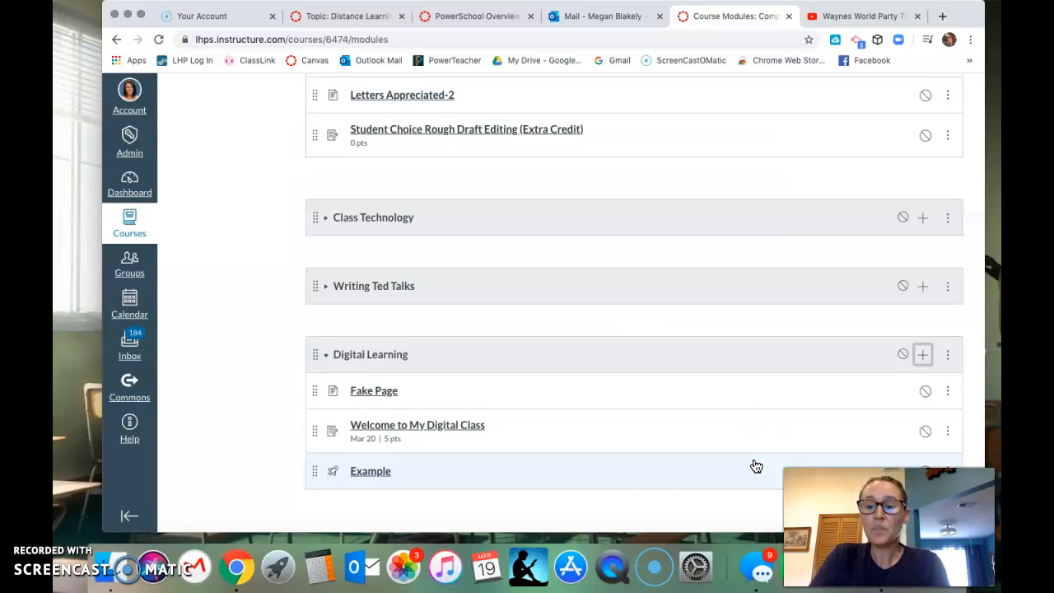
# Open the Example quiz from the Digital Learning module for editing.
pyautogui.click(371, 472)
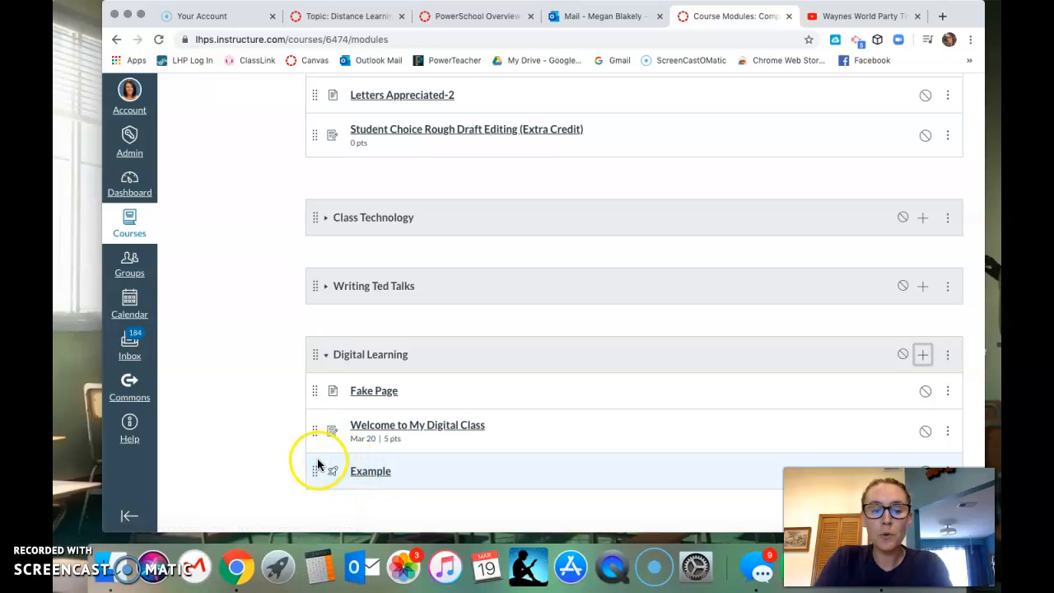
pyautogui.click(376, 476)
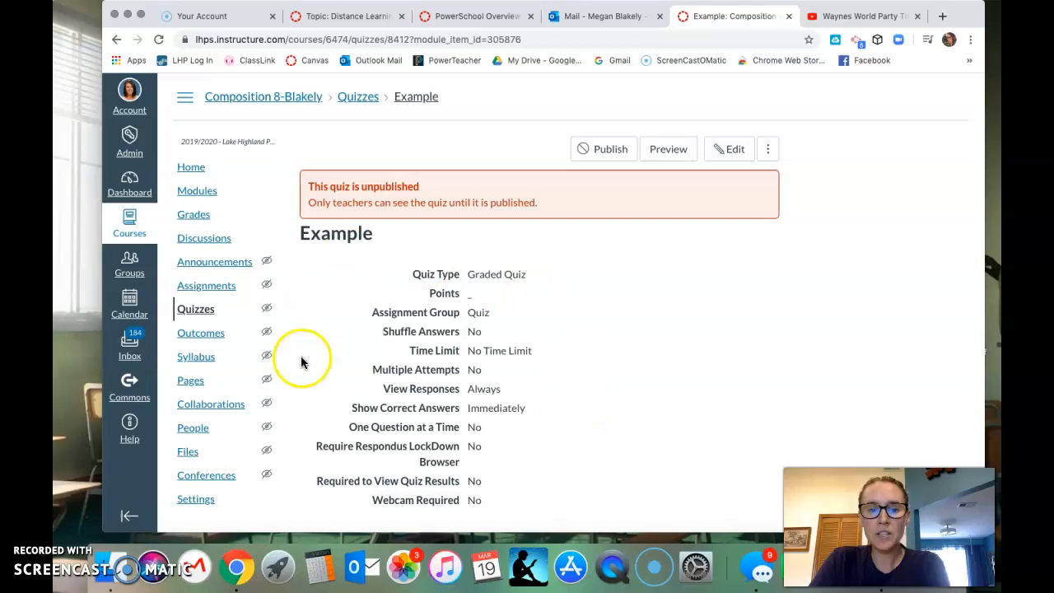
pyautogui.click(730, 149)
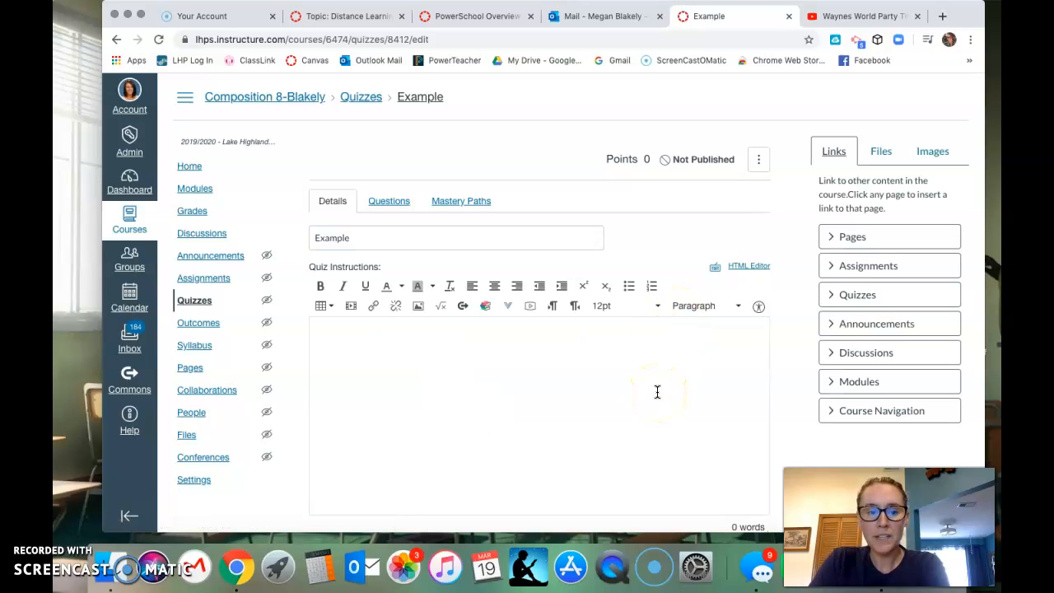
# Enter the quiz instructions "This quiz is to assess your understanding of Module #1.".
pyautogui.scroll(-5, 657, 392)
pyautogui.click(647, 182)
pyautogui.scroll(3, 643, 179)
pyautogui.click(624, 318)
pyautogui.write('This qui')
pyautogui.write('z is to ass')
pyautogui.write('ess your unde')
pyautogui.write('rstanding of Uni')
pyautogui.write('t')
pyautogui.press('BackSpace')
pyautogui.press('BackSpace')
pyautogui.press('BackSpace')
pyautogui.press('BackSpace')
pyautogui.write('Module #1')
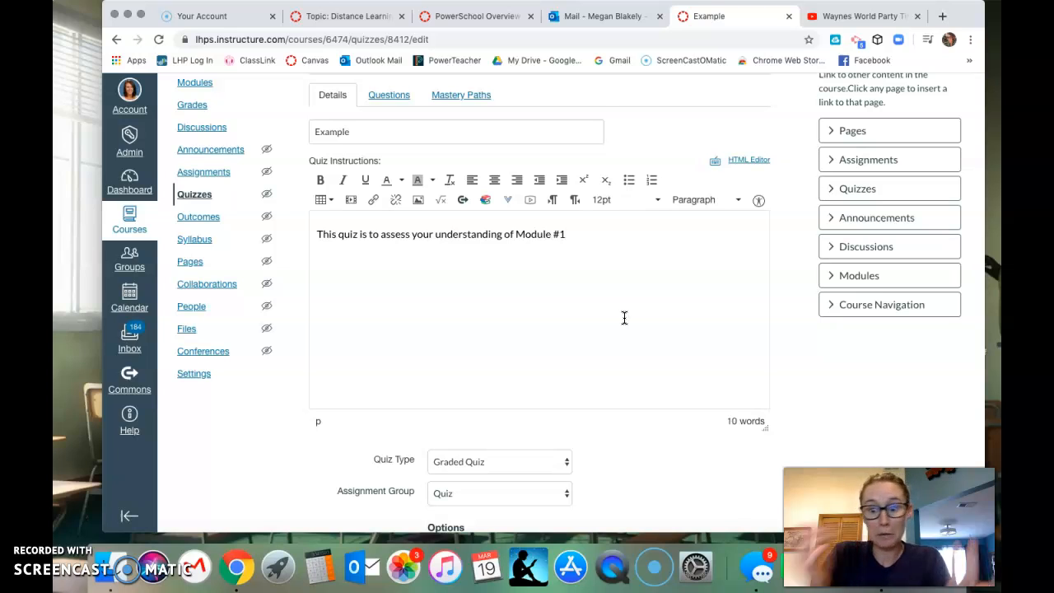
pyautogui.write('.')
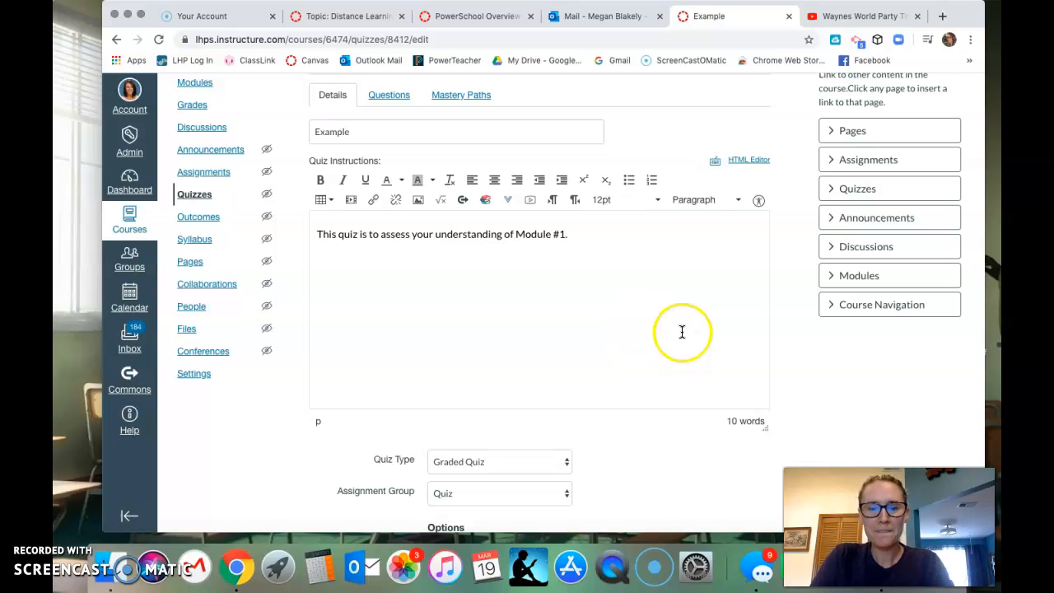
# Review the quiz type options and choose Graded Quiz.
pyautogui.scroll(-5, 682, 332)
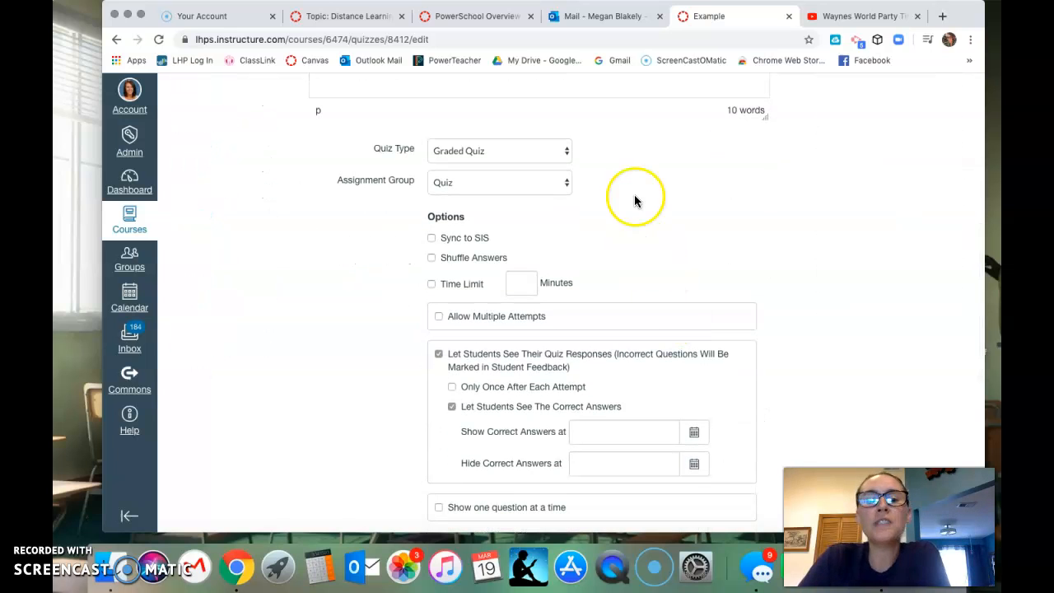
pyautogui.click(557, 151)
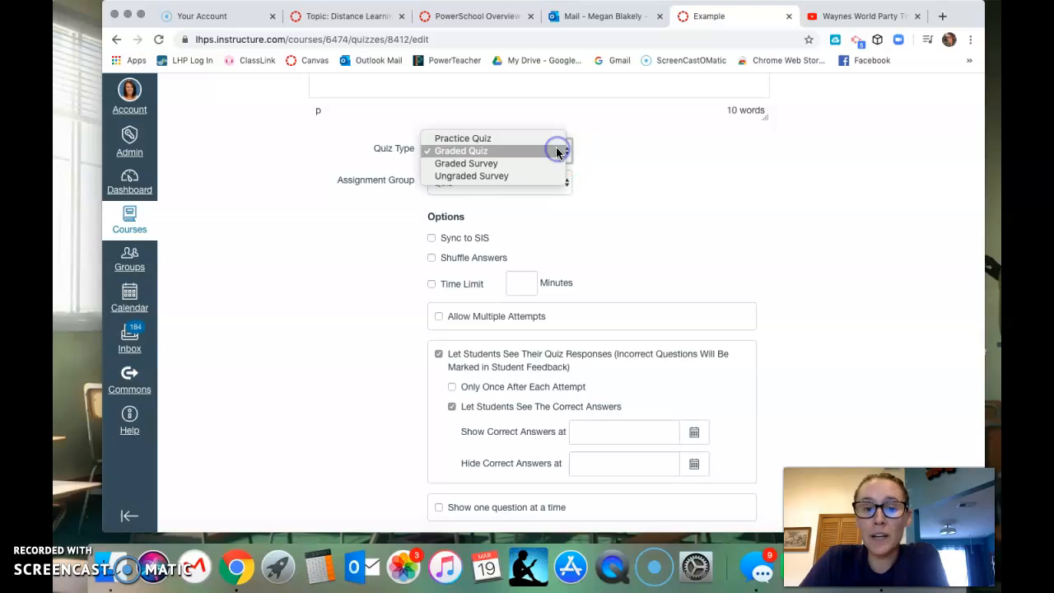
pyautogui.click(547, 138)
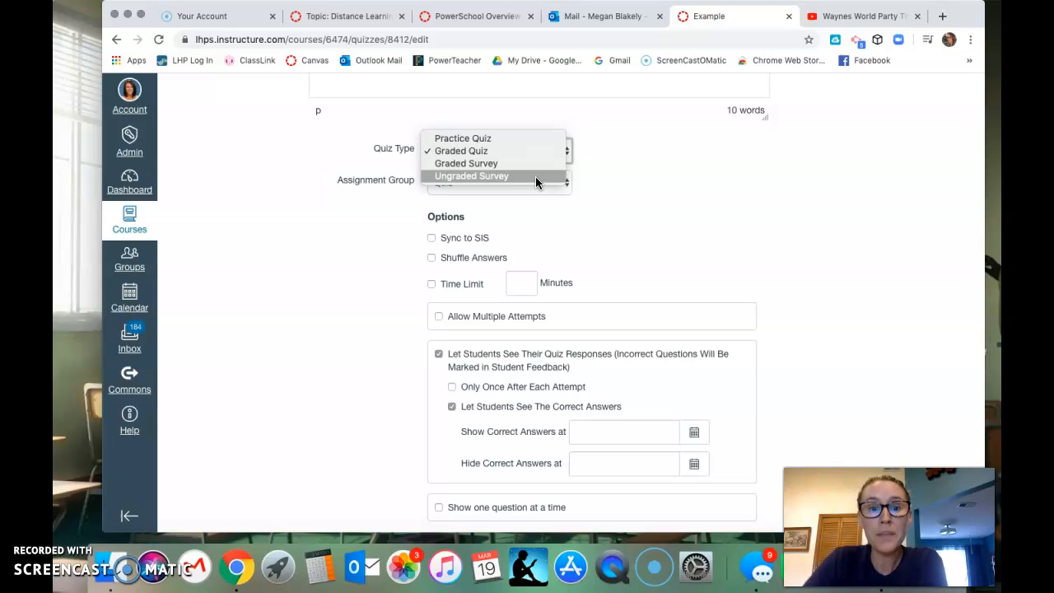
pyautogui.click(496, 151)
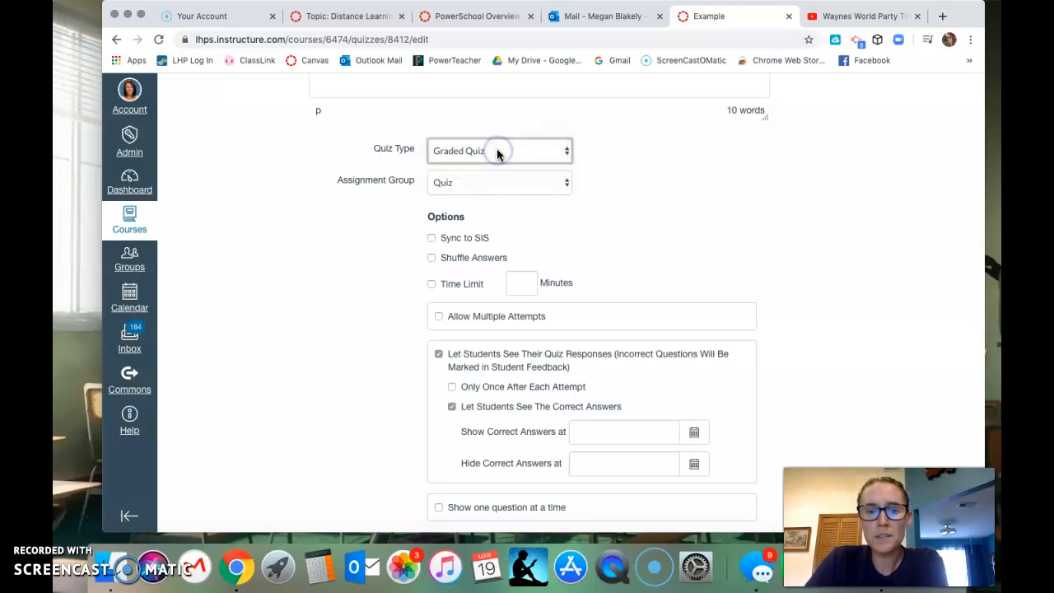
# Allow multiple attempts on the quiz and limit the allowed attempts to 2.
pyautogui.scroll(-1, 669, 213)
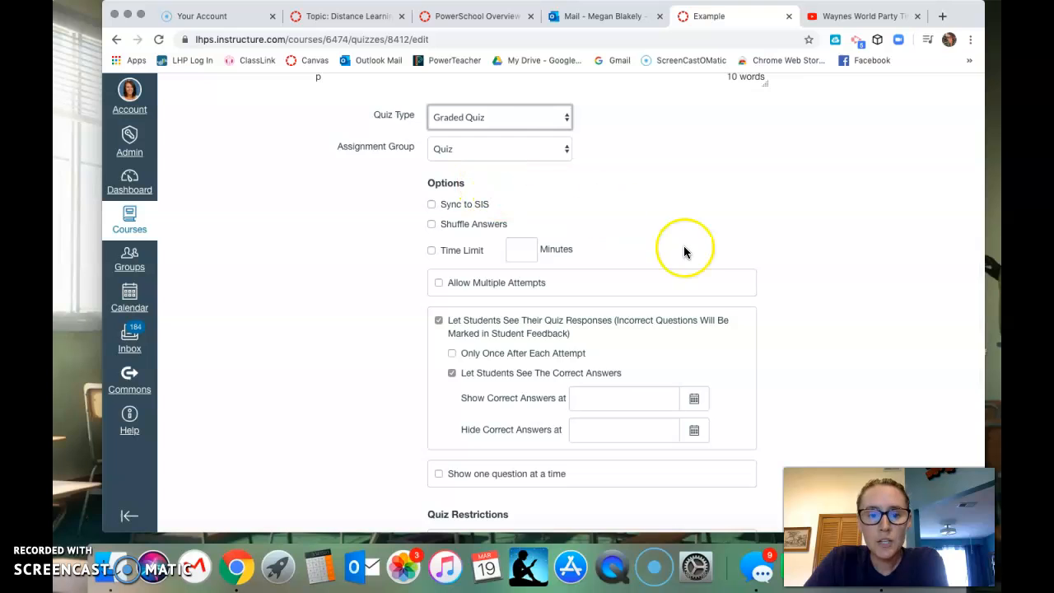
pyautogui.scroll(-3, 682, 247)
pyautogui.scroll(-2, 684, 252)
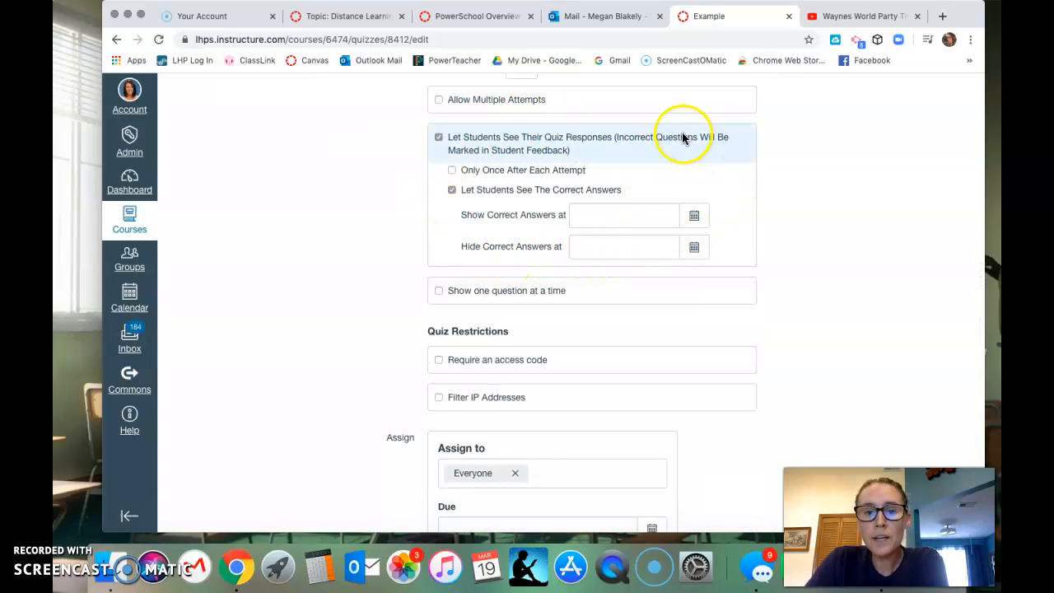
pyautogui.scroll(1, 679, 136)
pyautogui.scroll(2, 682, 142)
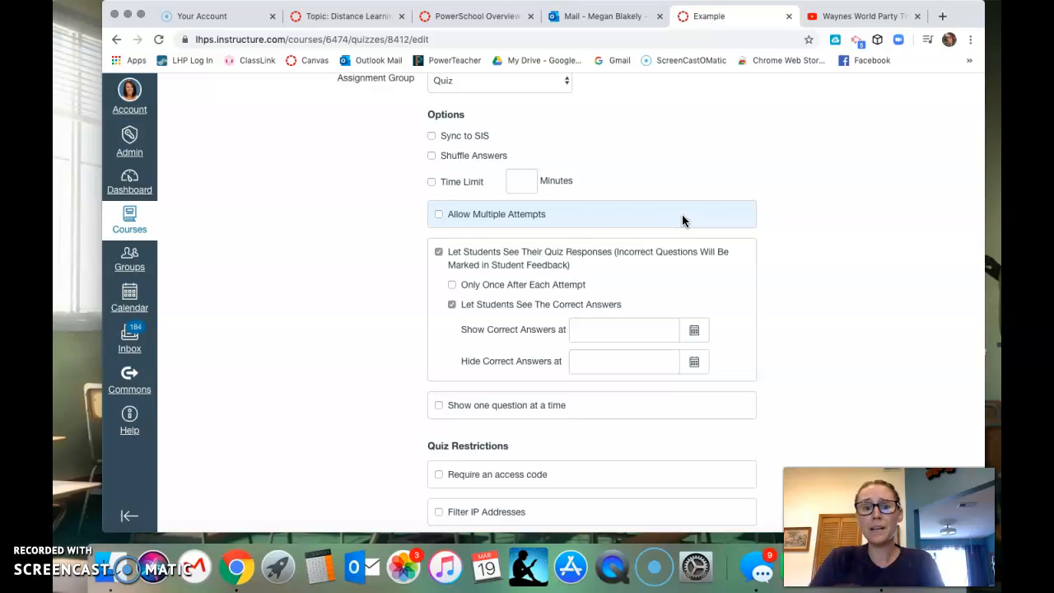
pyautogui.click(439, 215)
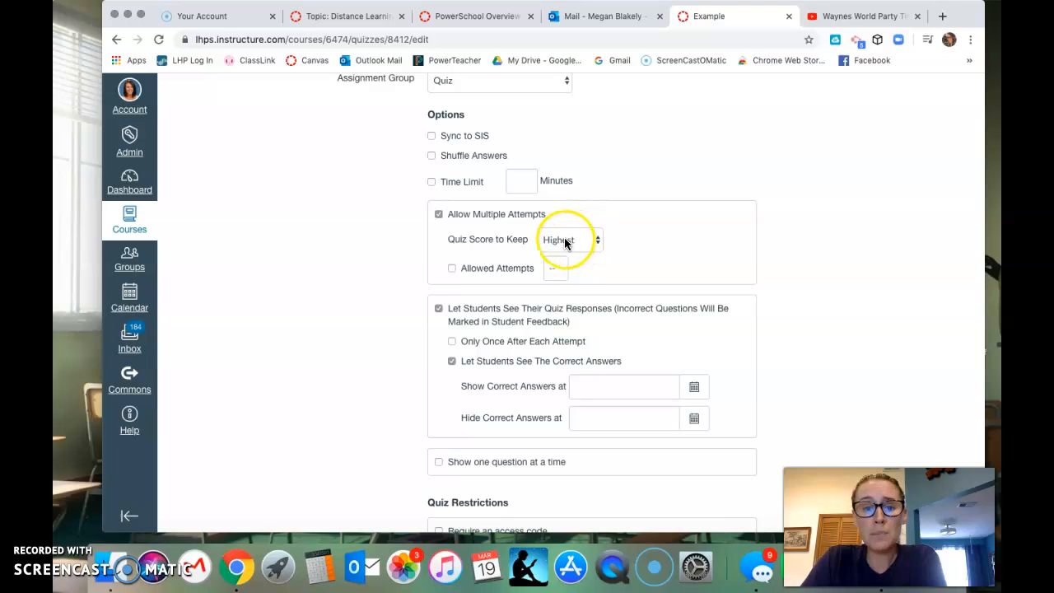
pyautogui.click(451, 268)
pyautogui.click(565, 268)
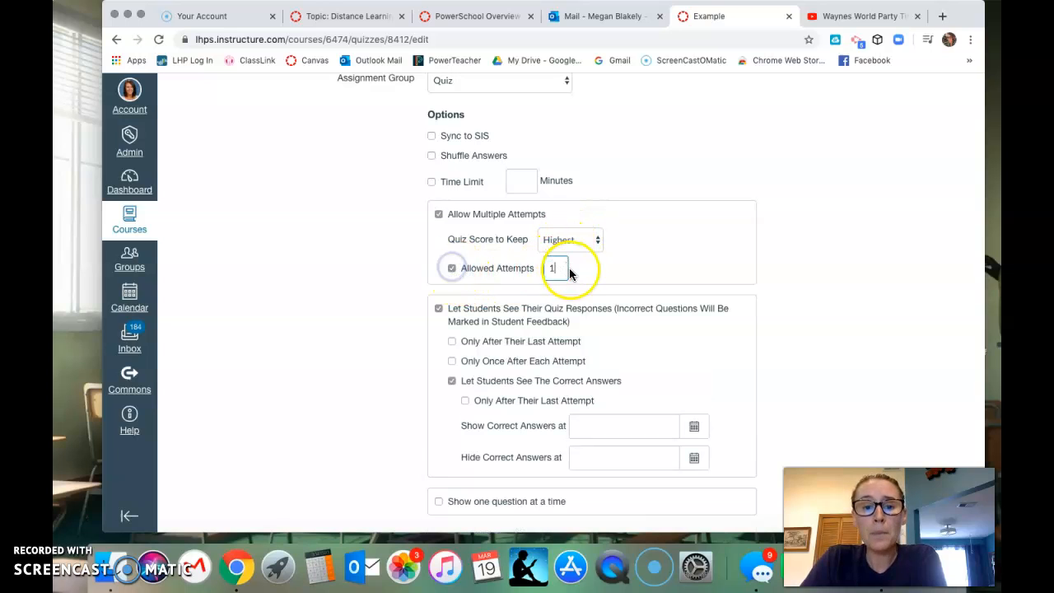
pyautogui.press('BackSpace')
pyautogui.write('2')
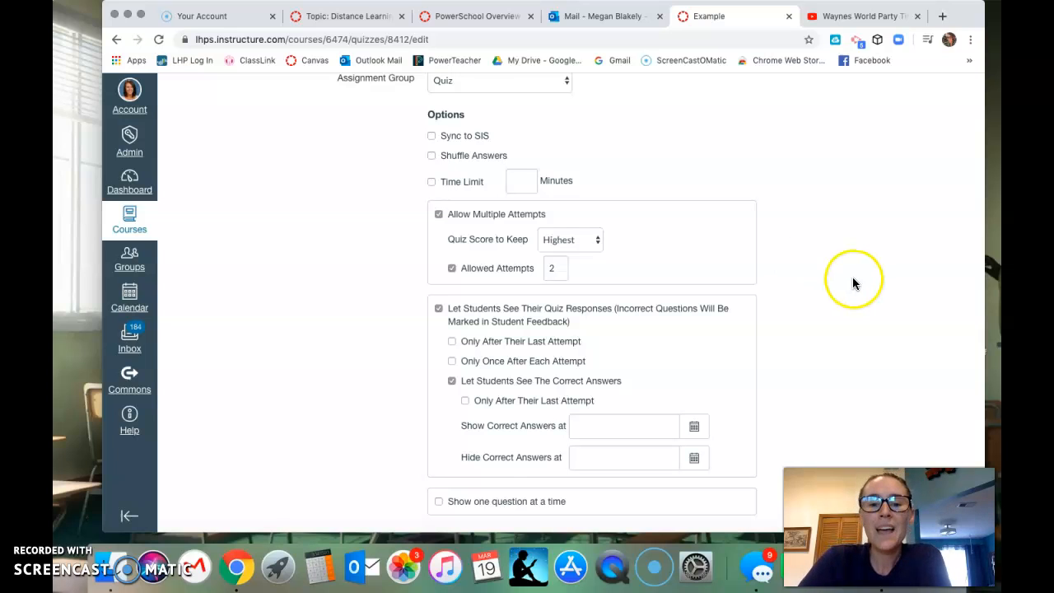
# Let students see their quiz responses and the correct answers only after their last attempt.
pyautogui.scroll(-3, 775, 356)
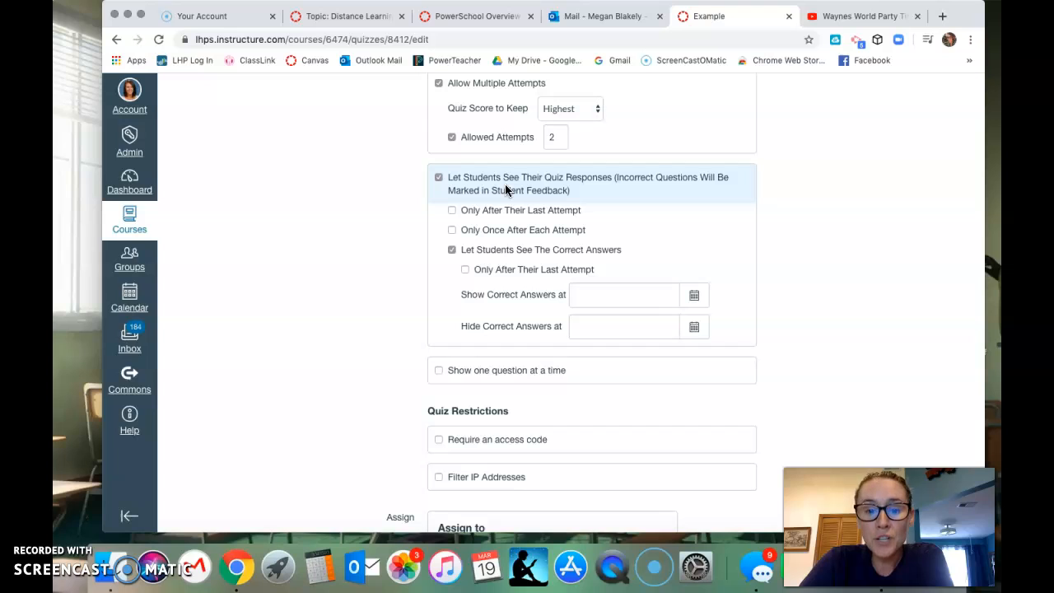
pyautogui.click(484, 211)
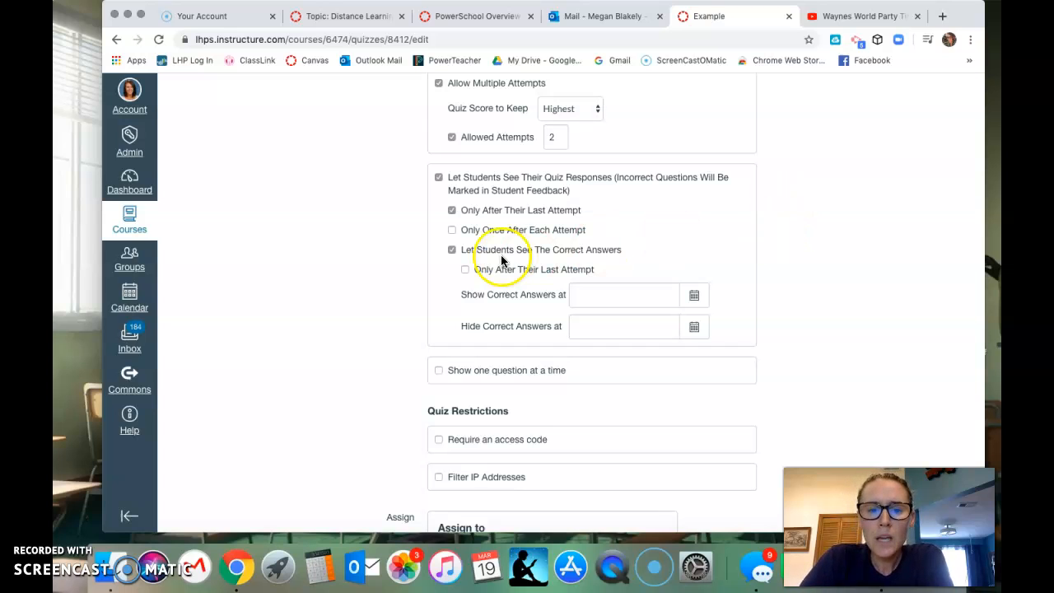
pyautogui.click(465, 271)
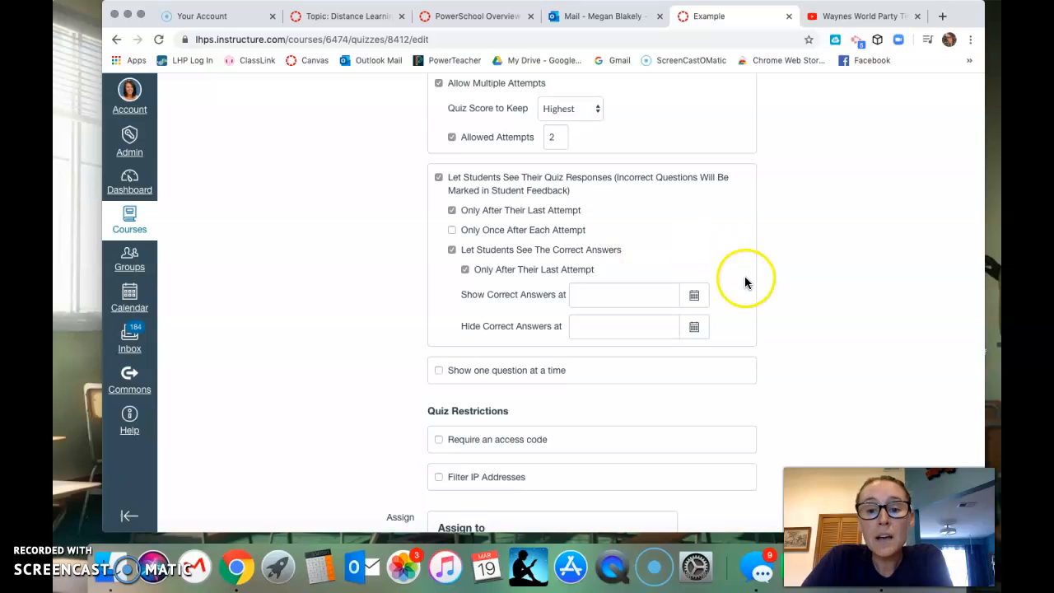
# Set the quiz to show one question at a time.
pyautogui.scroll(-2, 745, 277)
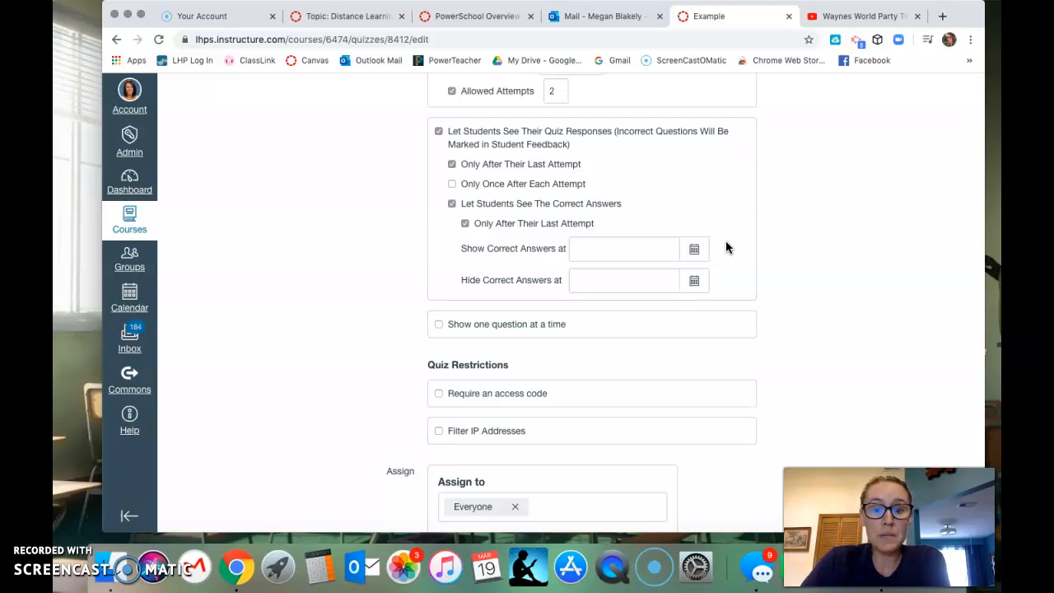
pyautogui.scroll(-2, 726, 247)
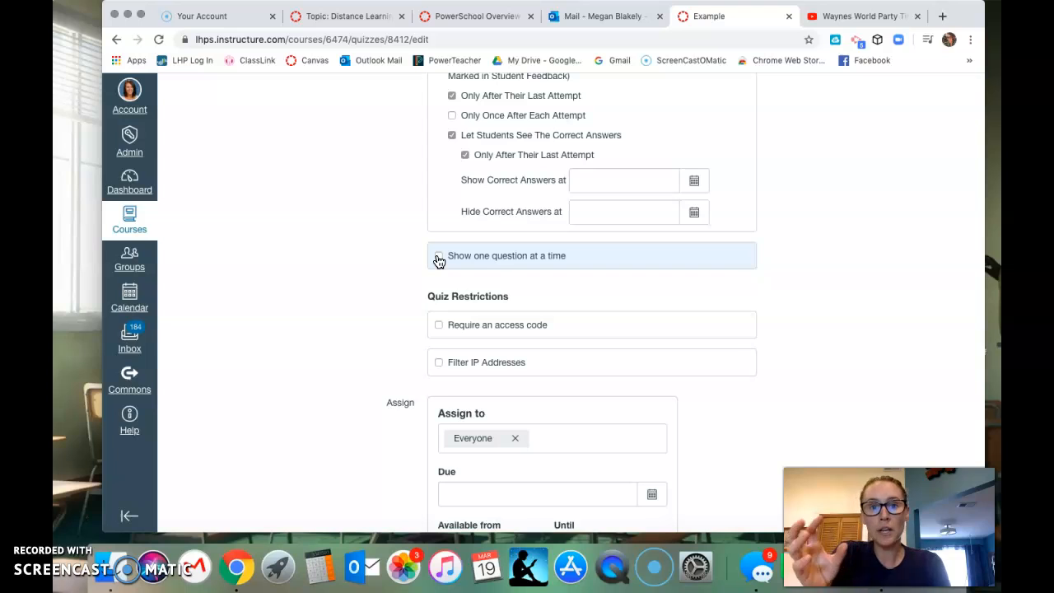
pyautogui.click(439, 256)
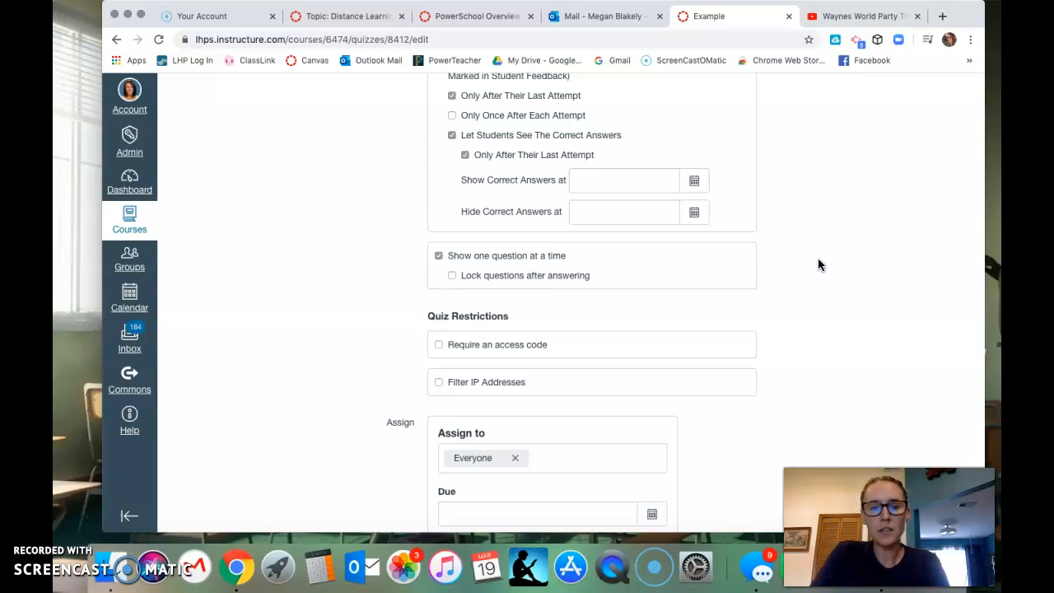
pyautogui.scroll(-3, 826, 350)
pyautogui.click(492, 260)
pyautogui.click(439, 258)
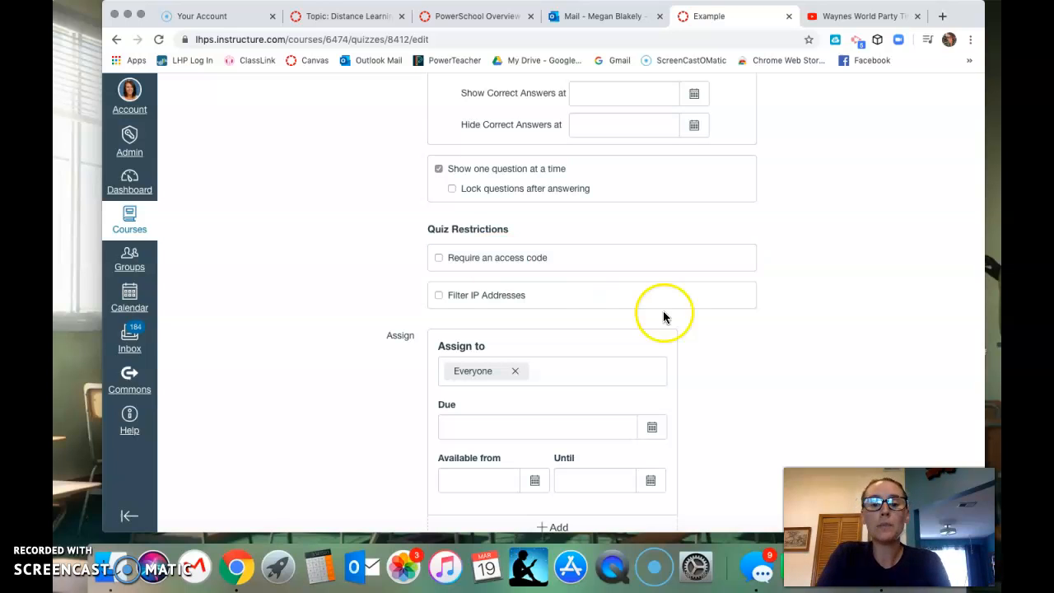
# Set the quiz's due date to Mar 20 at 11:59pm for everyone.
pyautogui.scroll(-3, 709, 350)
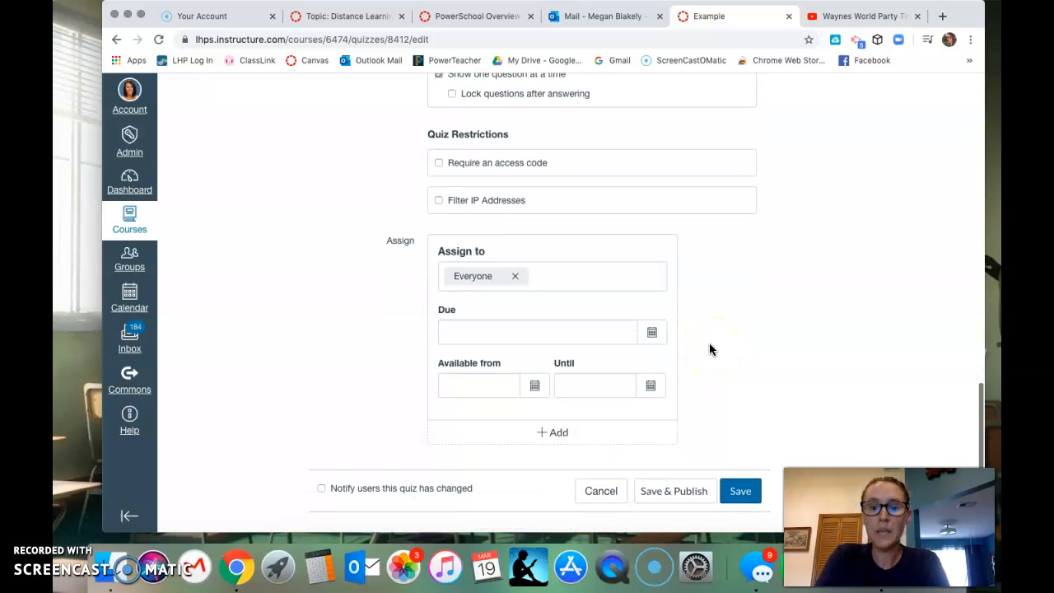
pyautogui.click(652, 333)
pyautogui.click(583, 433)
pyautogui.click(562, 433)
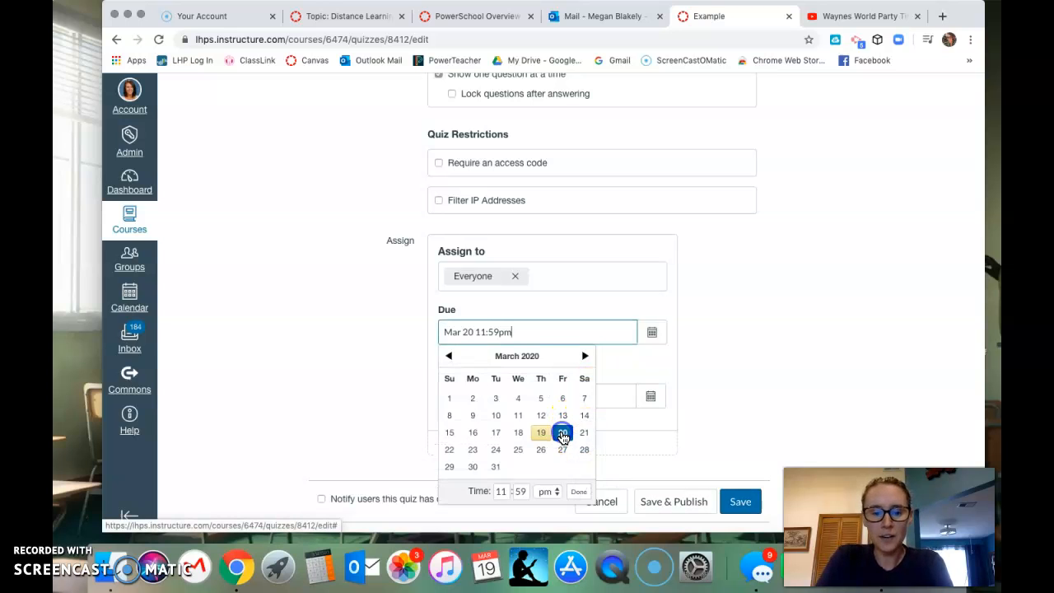
pyautogui.click(784, 308)
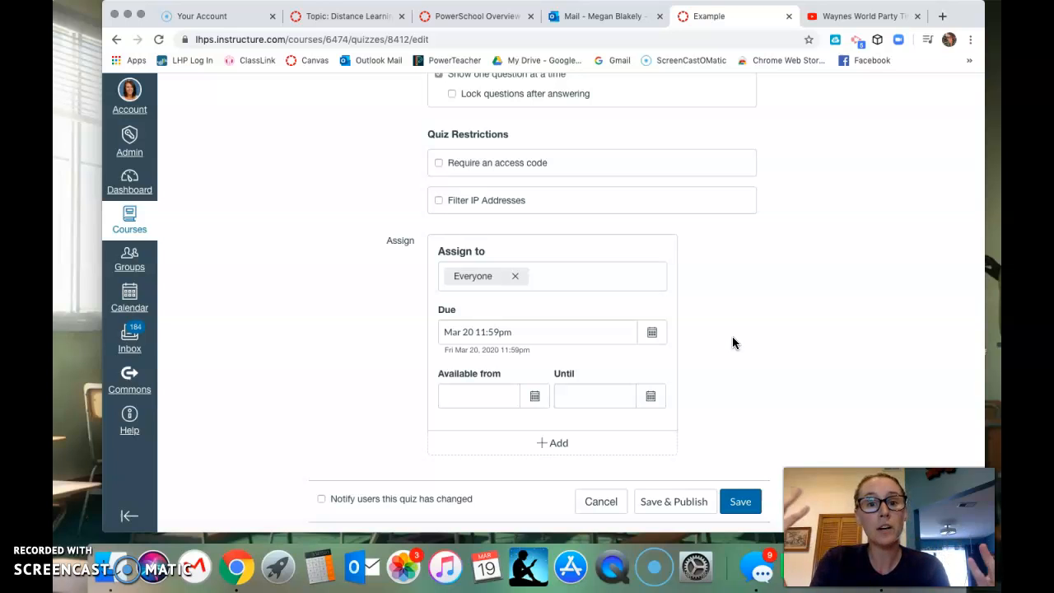
# Make the quiz available from Mar 20 12am until Mar 27 11:59pm.
pyautogui.click(535, 396)
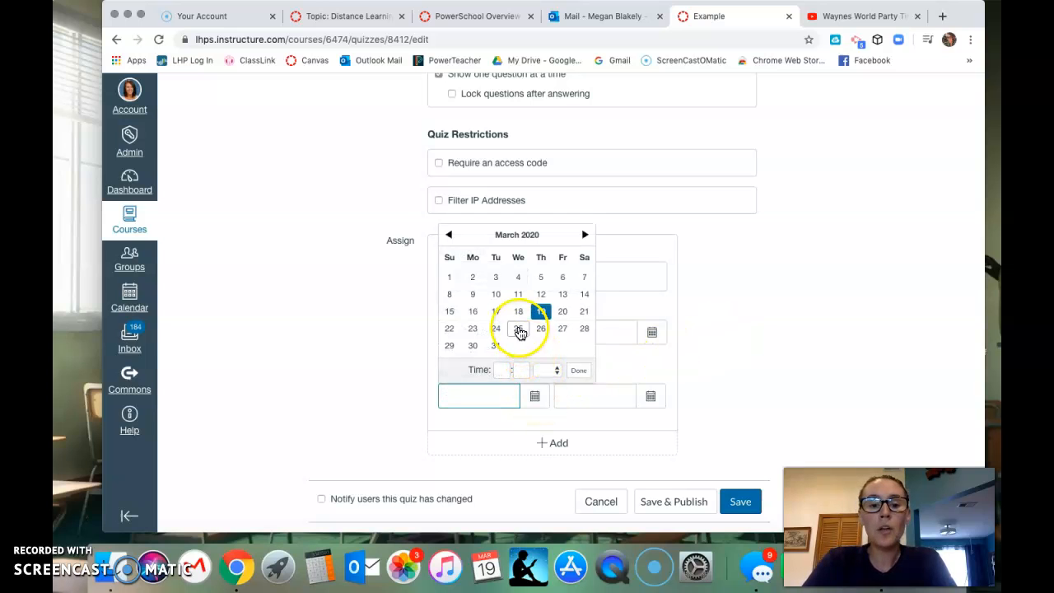
pyautogui.click(562, 313)
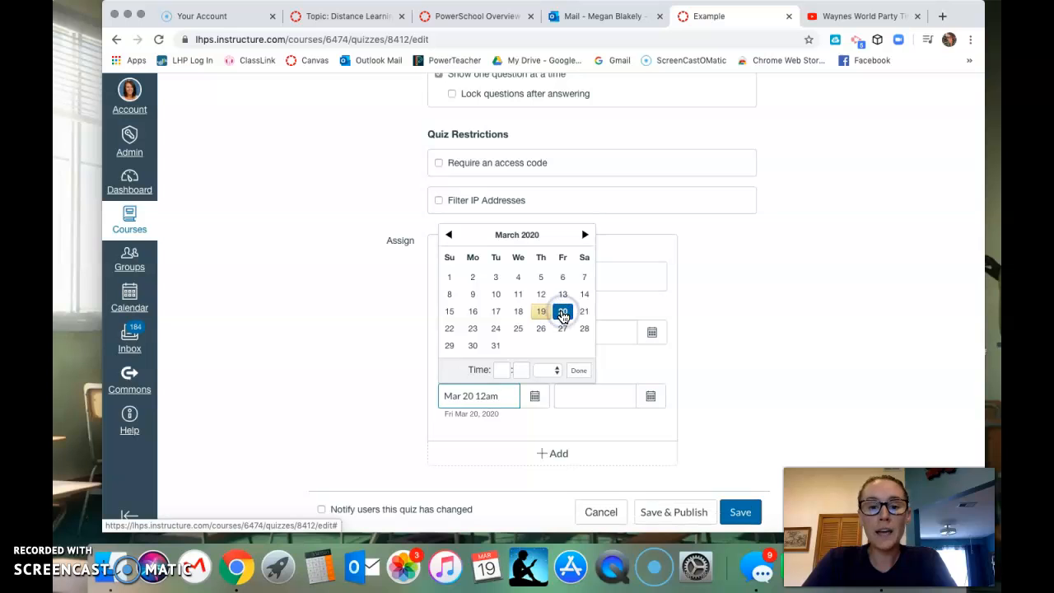
pyautogui.click(651, 396)
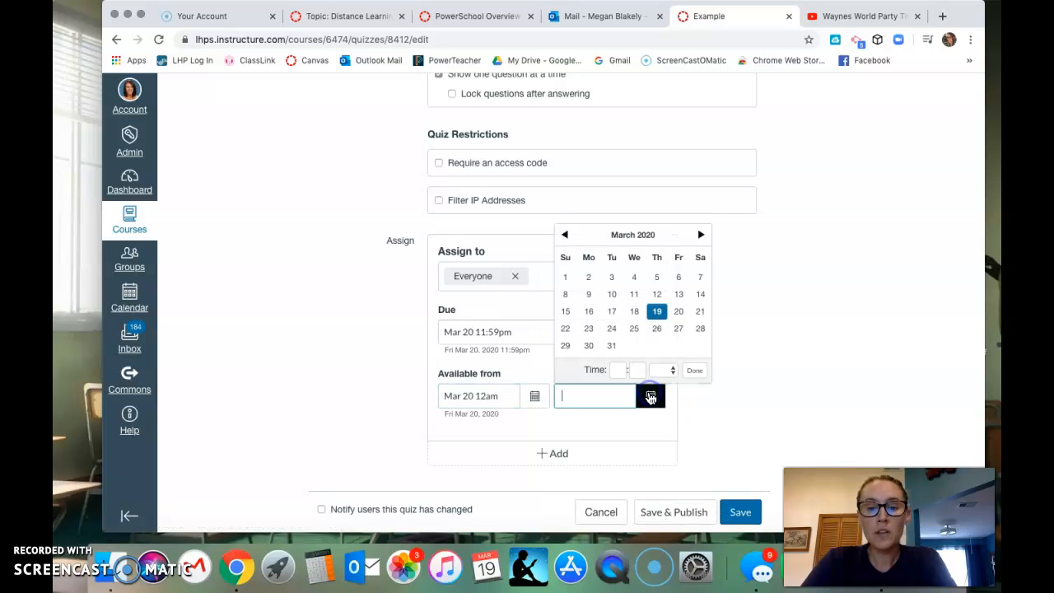
pyautogui.click(678, 328)
pyautogui.click(802, 324)
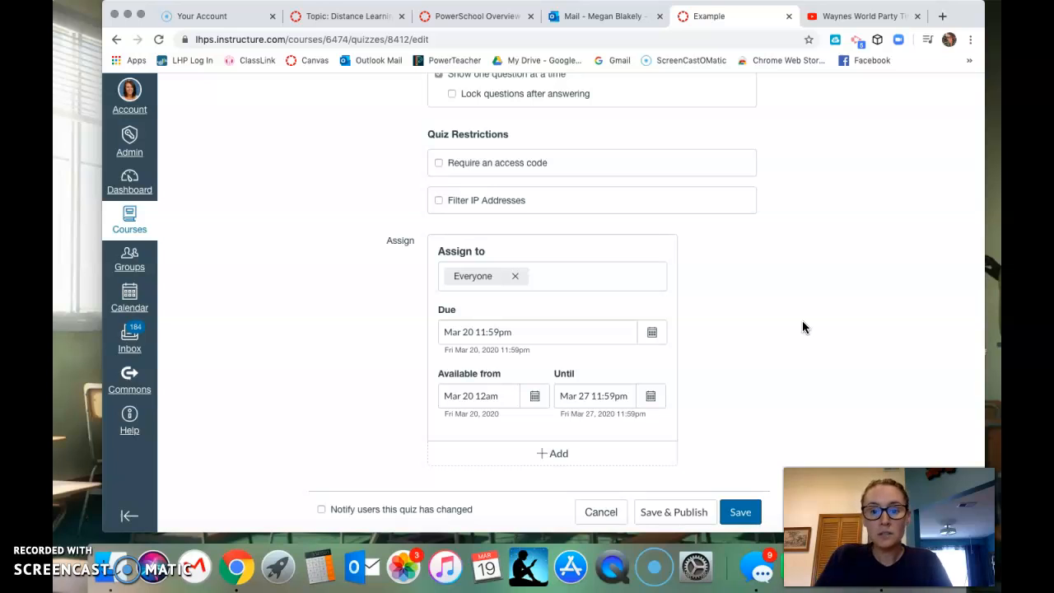
# Set the quiz's due date to Mar 25 at 11:59pm.
pyautogui.click(481, 331)
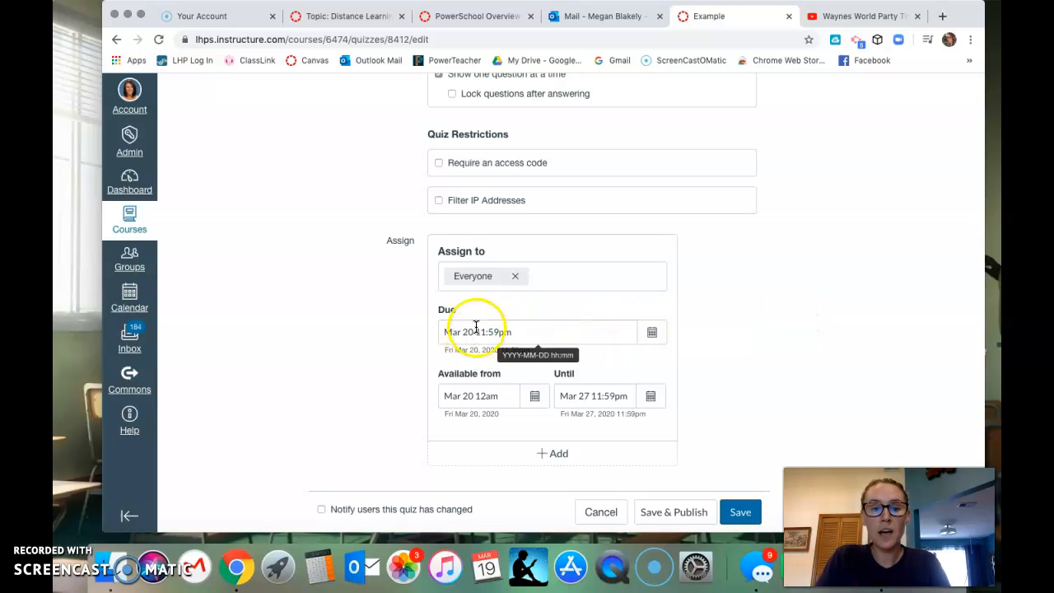
pyautogui.click(652, 332)
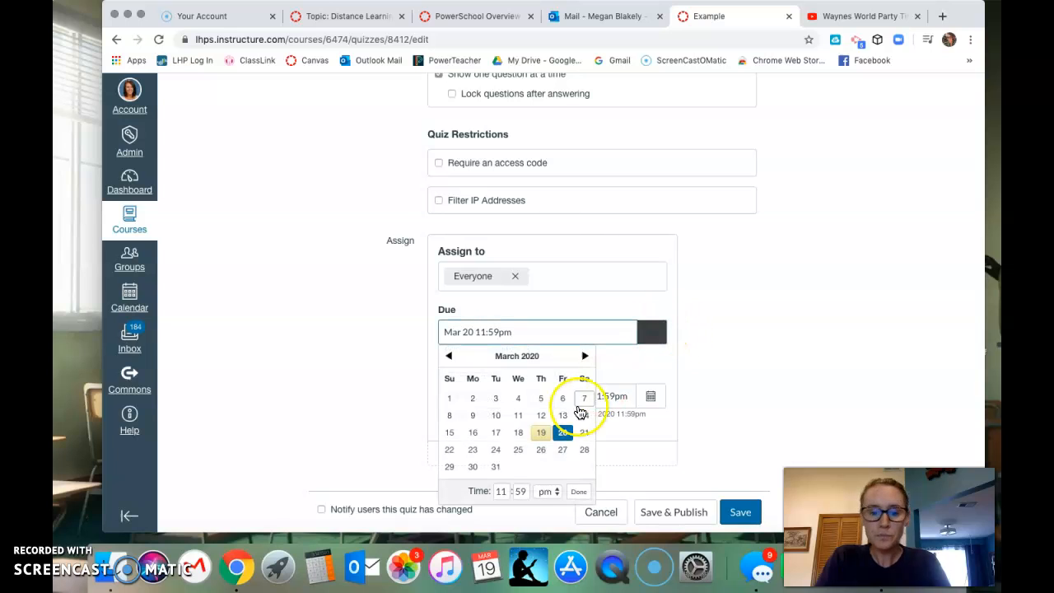
pyautogui.click(518, 450)
pyautogui.click(815, 325)
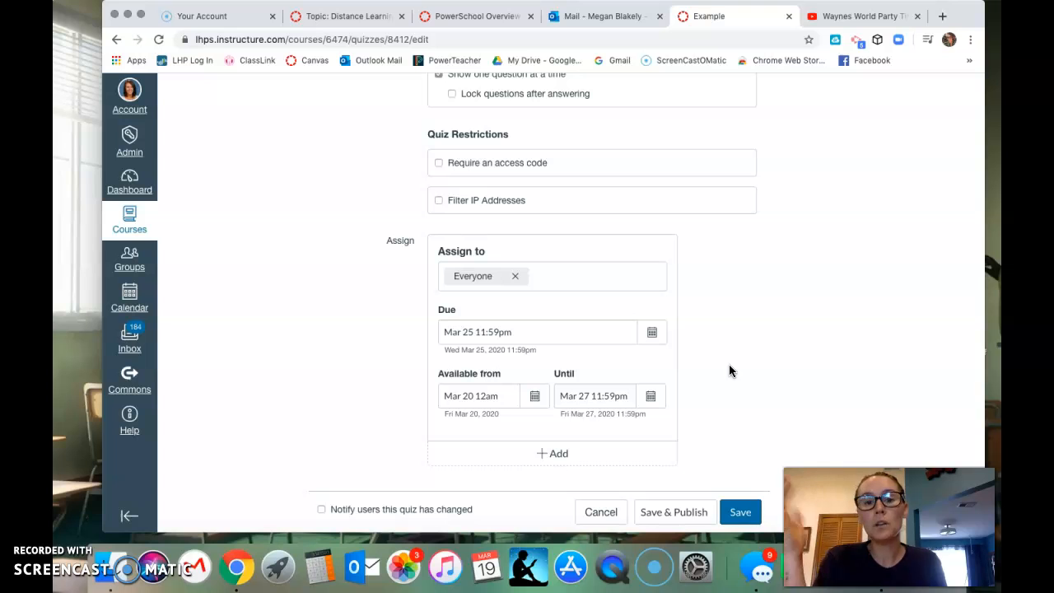
pyautogui.click(817, 326)
# Add a Multiple Choice question to the quiz with the text "Which of the following is red?".
pyautogui.scroll(10, 817, 327)
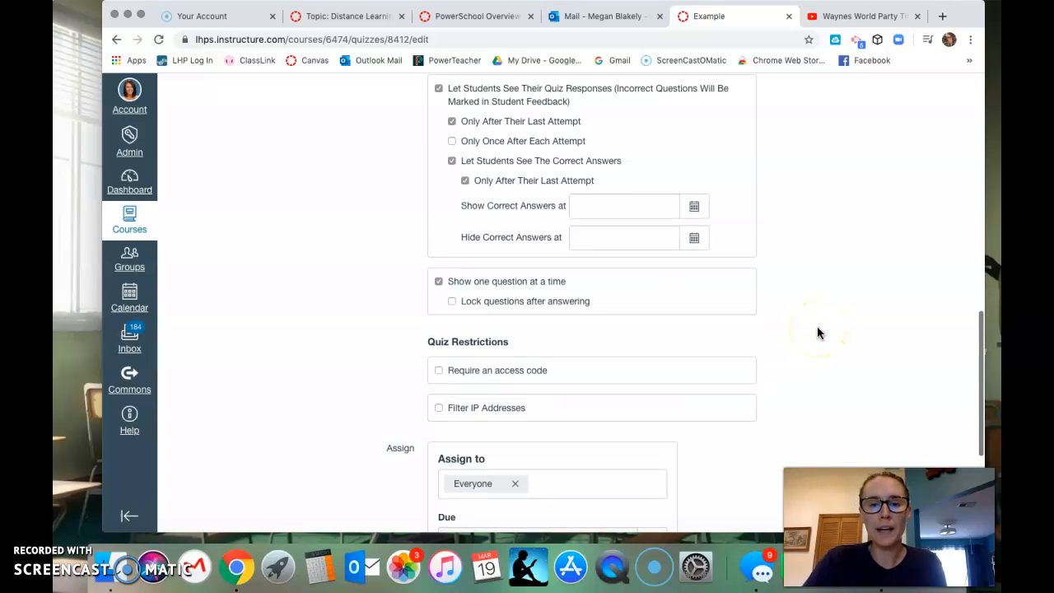
pyautogui.scroll(5, 817, 326)
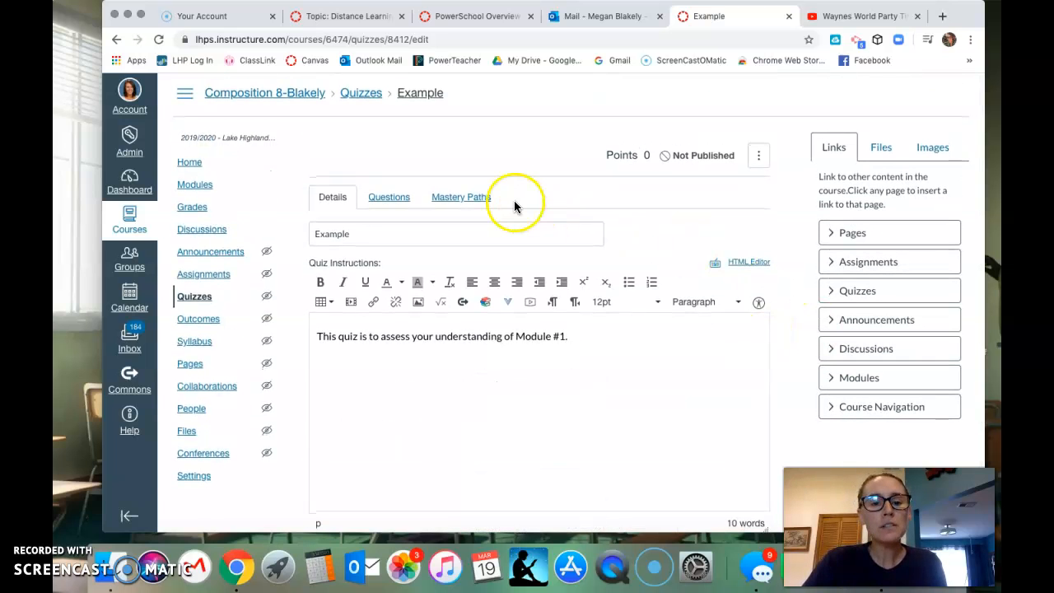
pyautogui.click(389, 202)
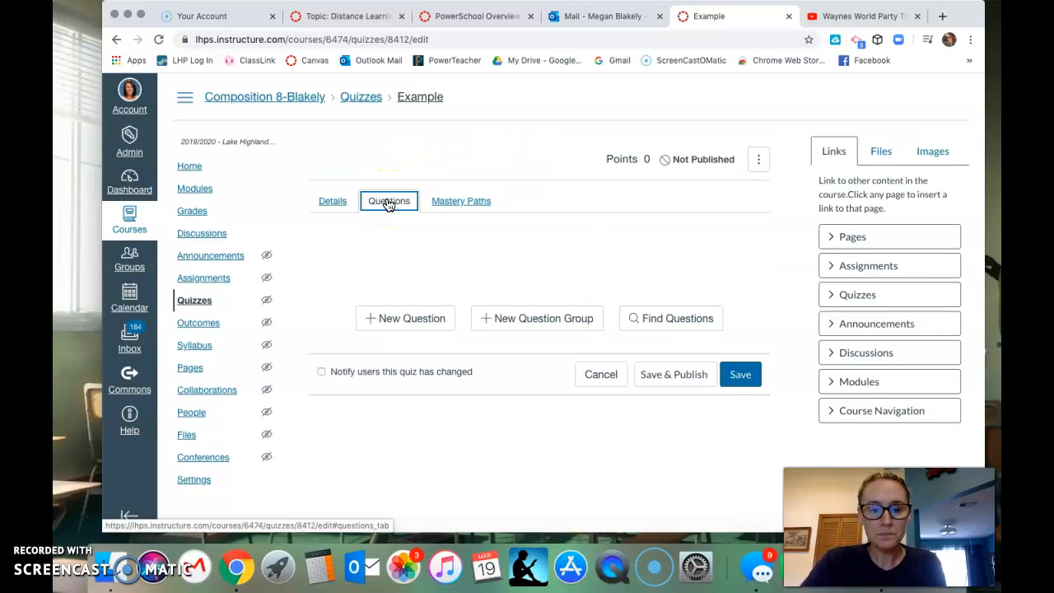
pyautogui.click(398, 318)
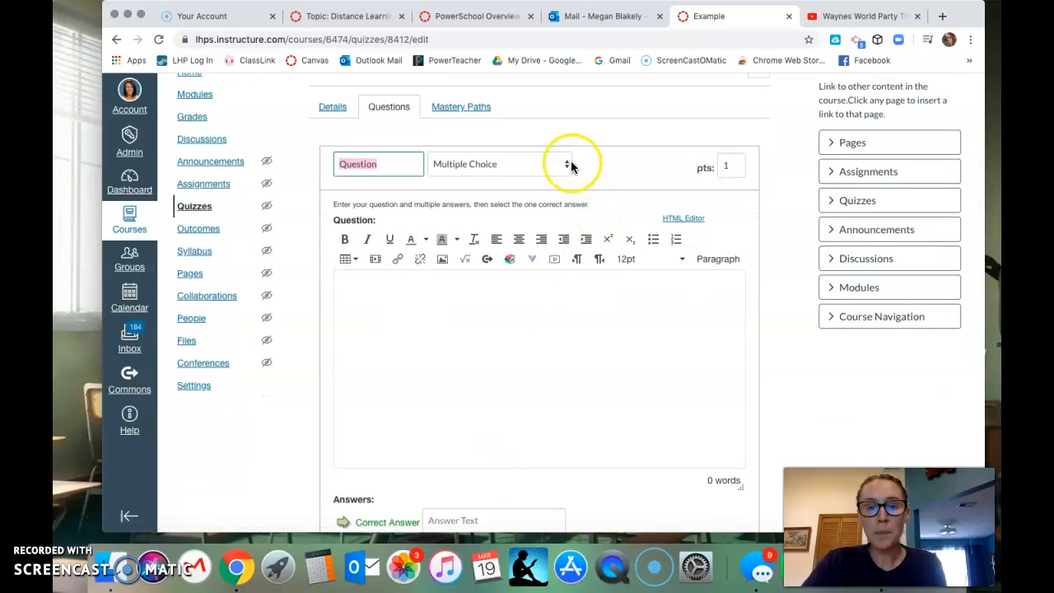
pyautogui.click(566, 164)
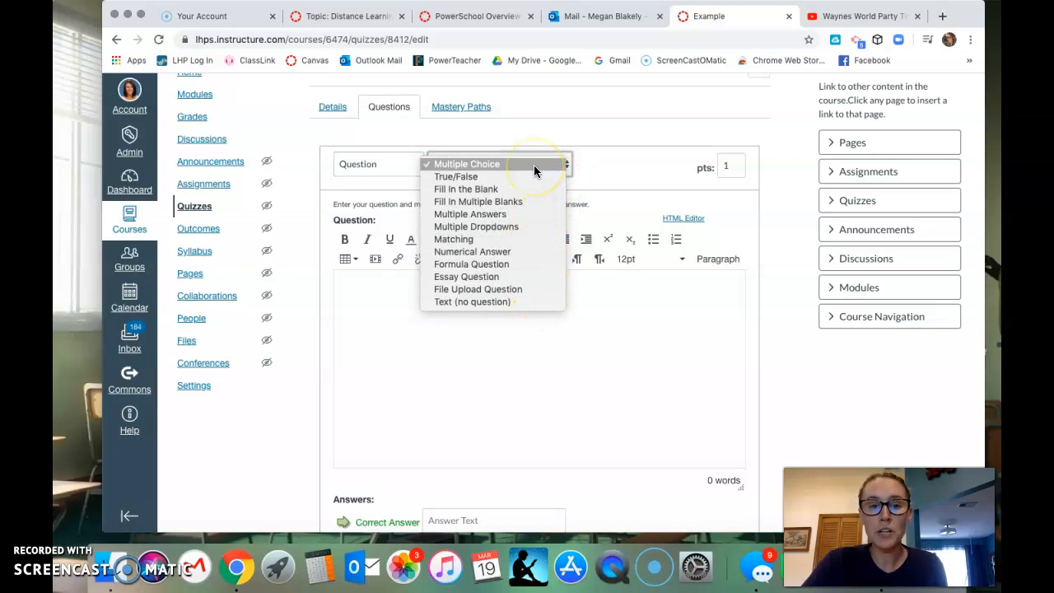
pyautogui.click(496, 165)
pyautogui.click(470, 372)
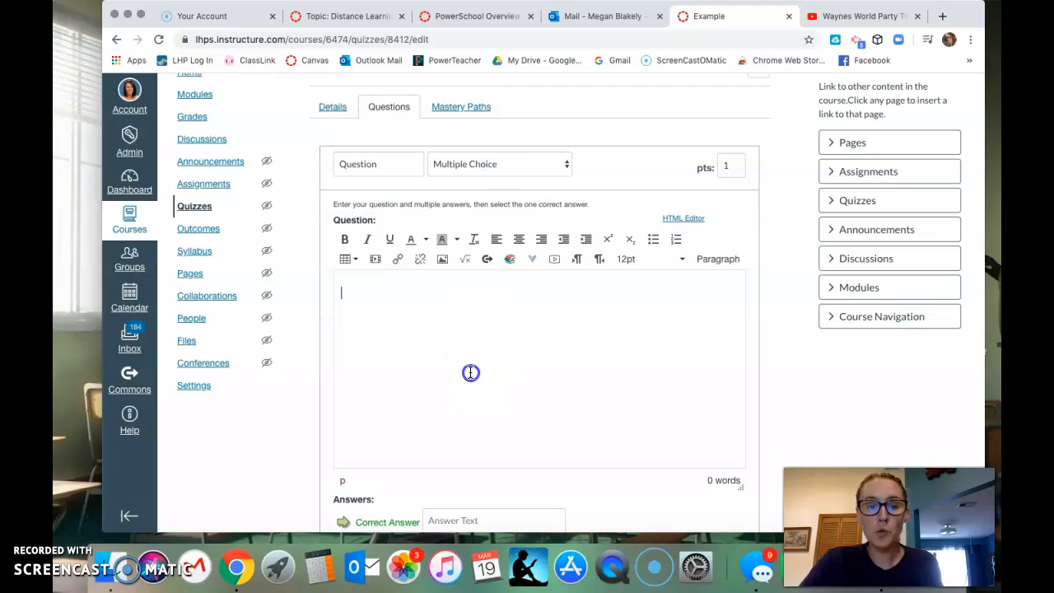
pyautogui.write('Wh')
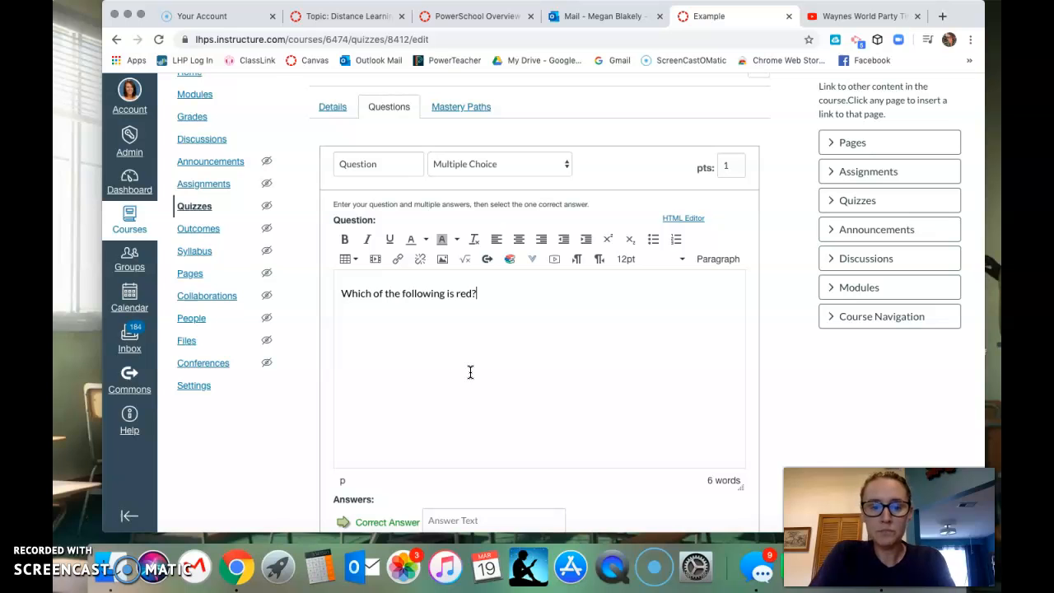
# Enter Fire Truck as the correct answer, and Blue Sky and Ocean as the other possible answers.
pyautogui.scroll(-5, 565, 431)
pyautogui.click(476, 326)
pyautogui.write('Fire Truck')
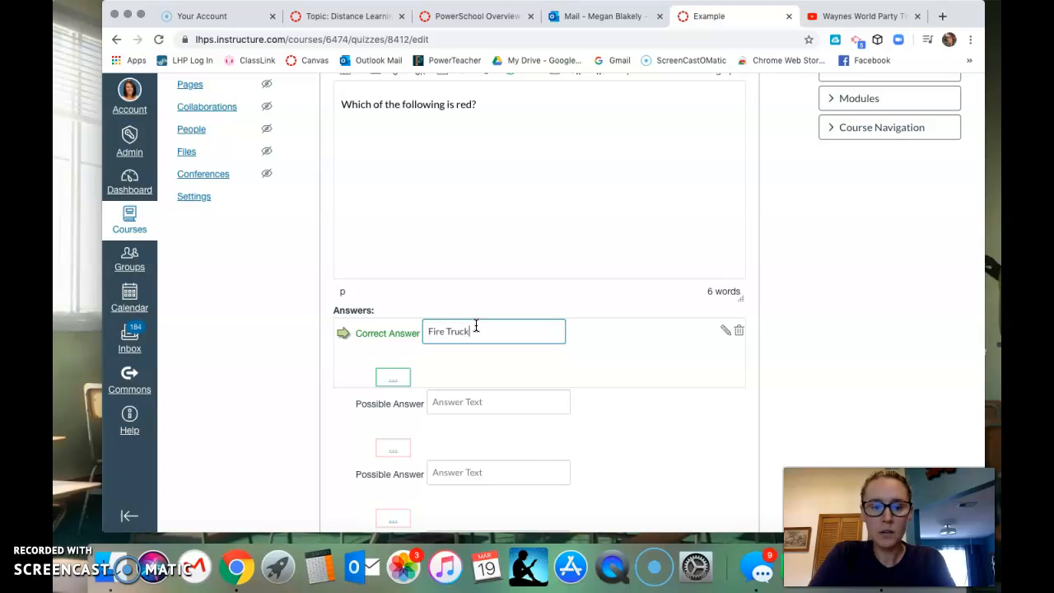
pyautogui.click(471, 404)
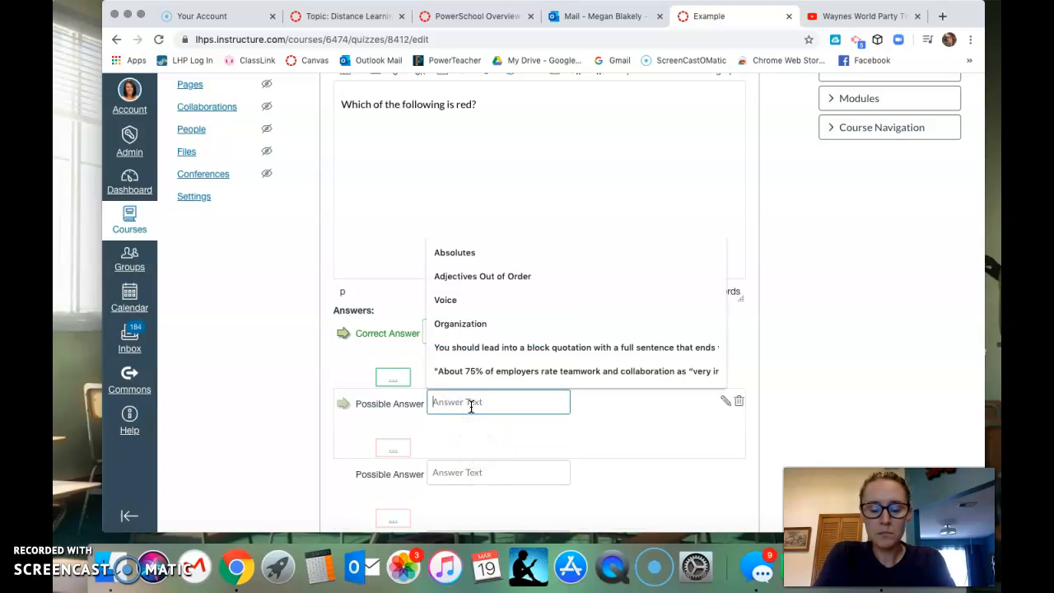
pyautogui.write('Blue Sky')
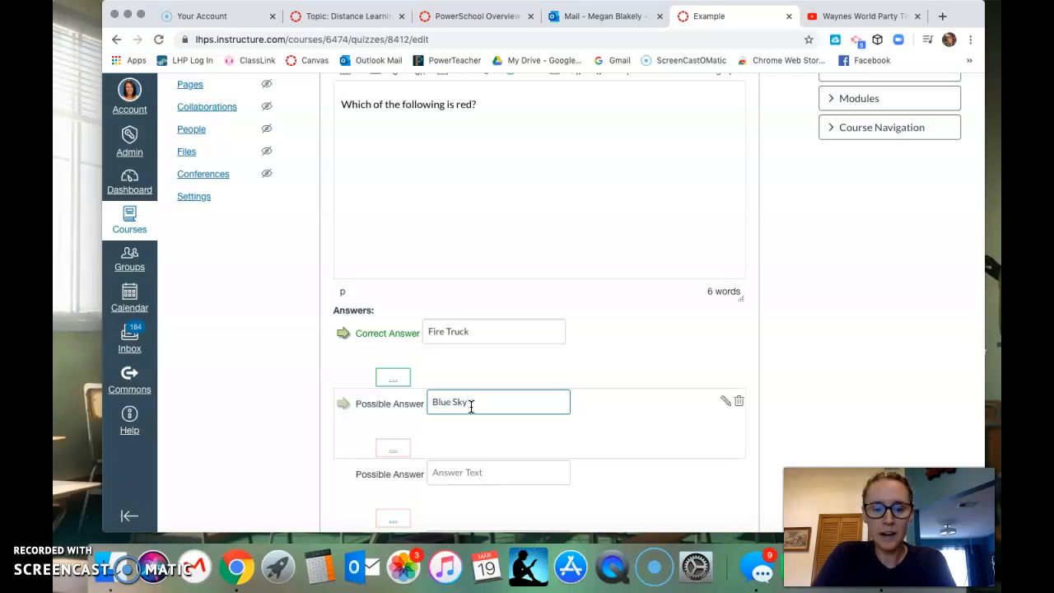
pyautogui.click(475, 473)
pyautogui.write('Ocean')
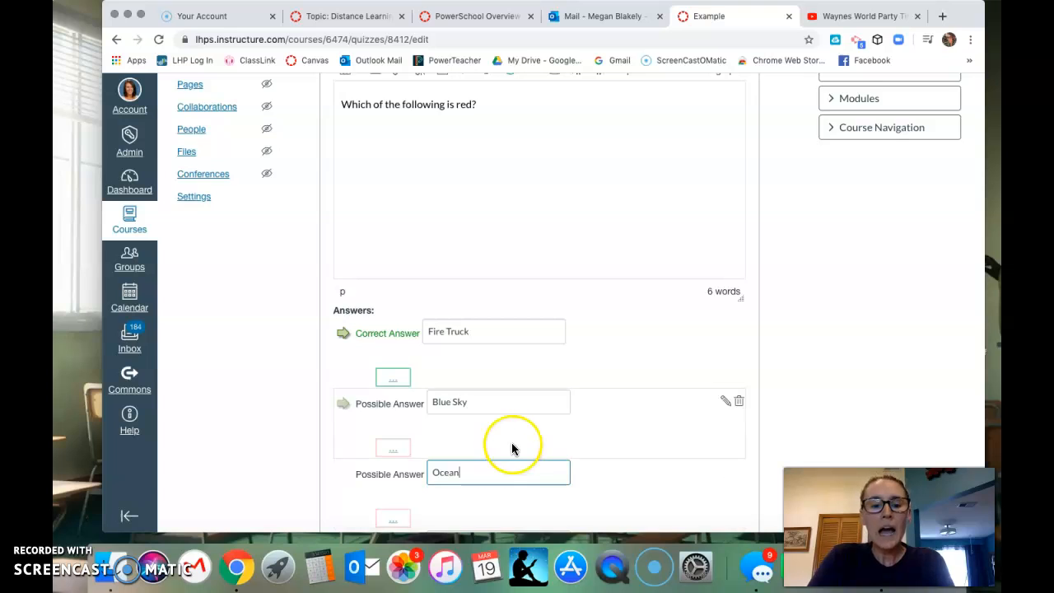
# Try marking Blue Sky and Ocean in turn as the question's correct answer.
pyautogui.scroll(-4, 511, 443)
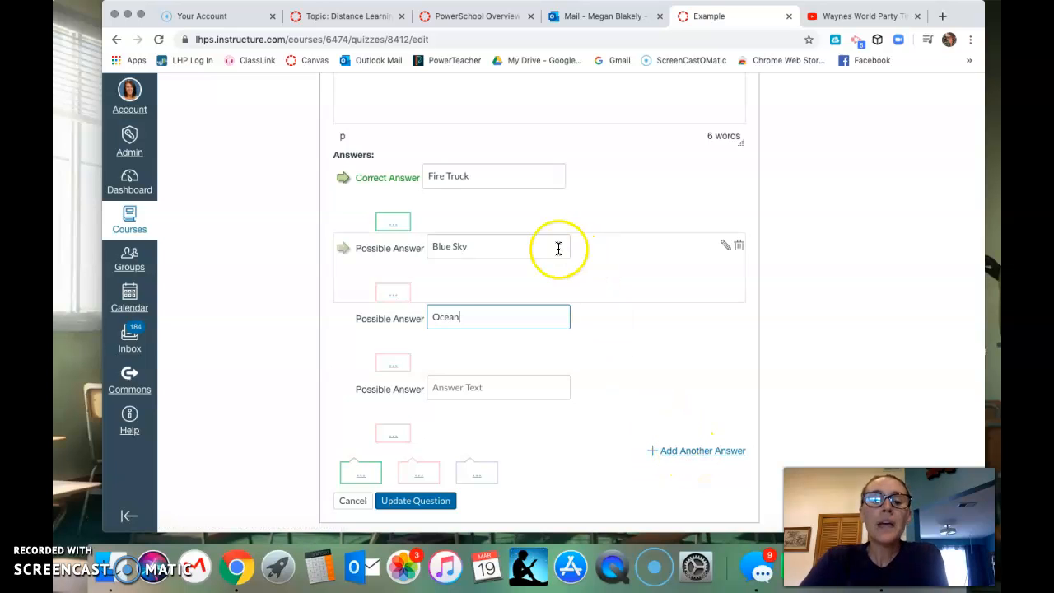
pyautogui.click(342, 251)
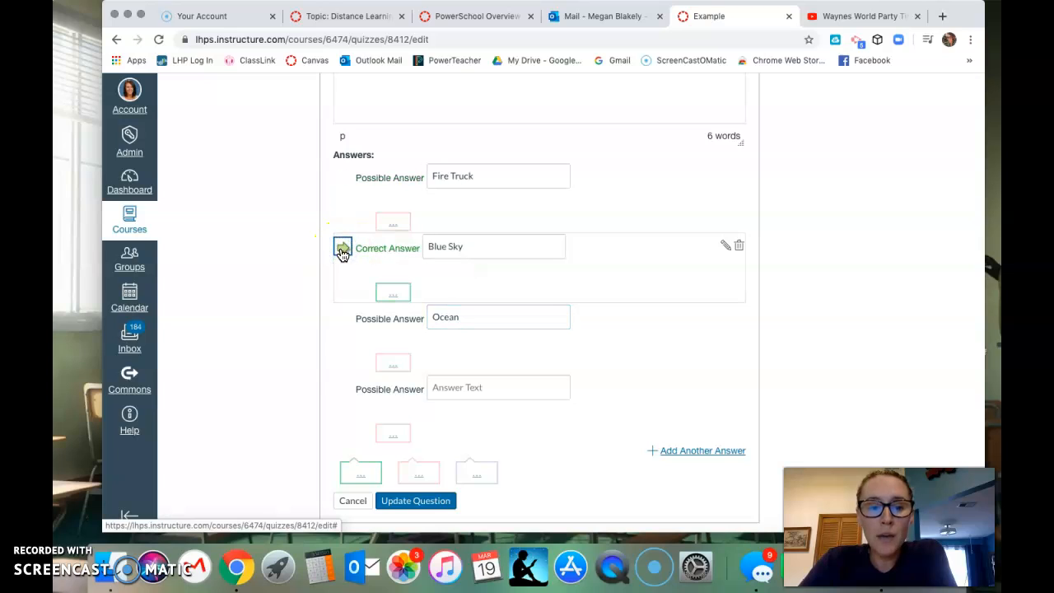
pyautogui.click(342, 319)
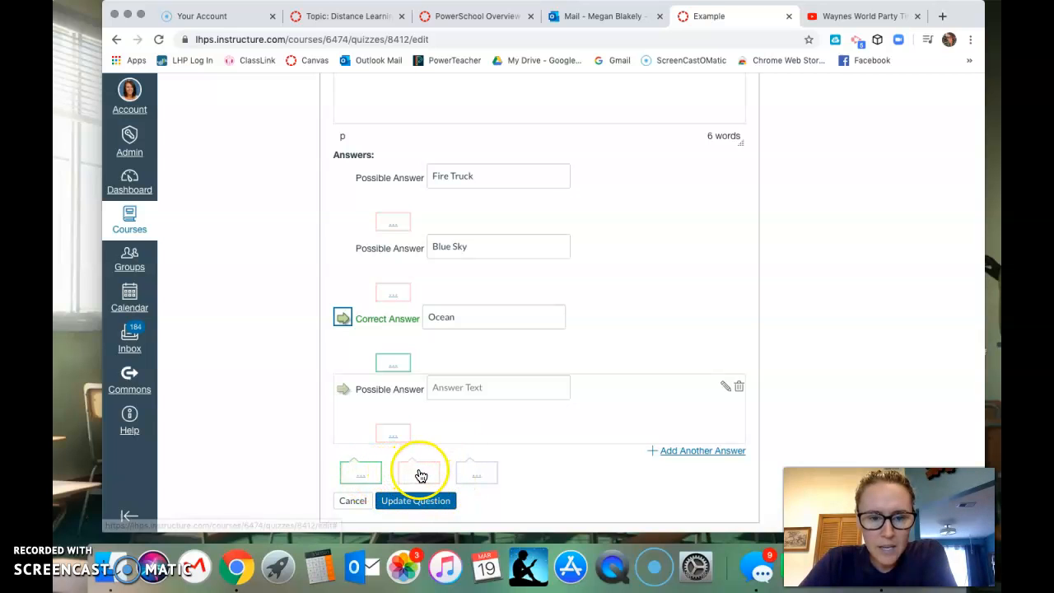
pyautogui.click(343, 248)
# Mark Fire Truck as the correct answer and give it the comment "Congrats! Fire trucks ARE red because...".
pyautogui.click(394, 225)
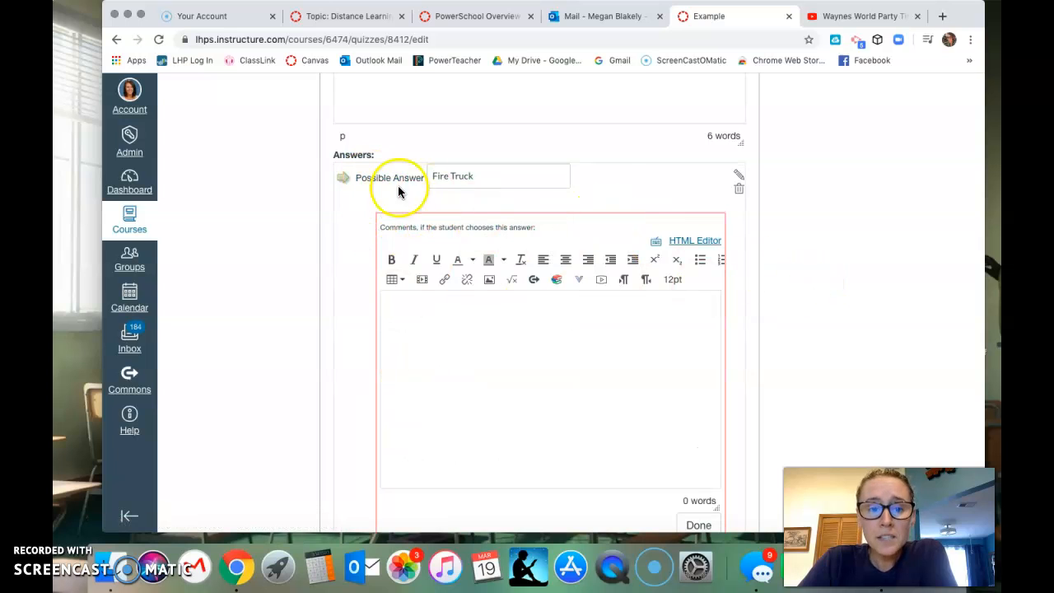
pyautogui.click(344, 179)
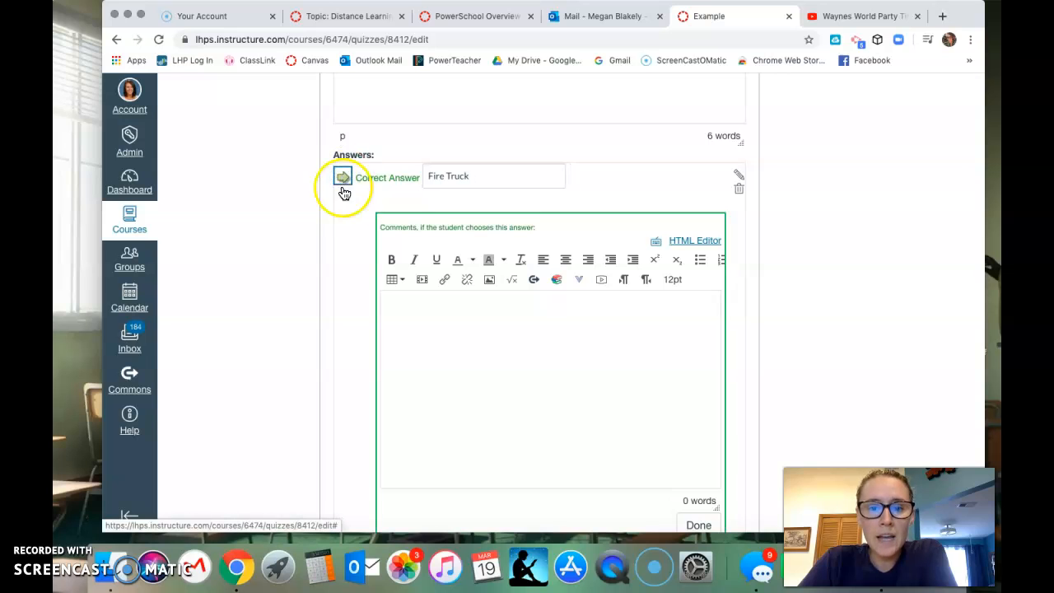
pyautogui.scroll(-5, 445, 313)
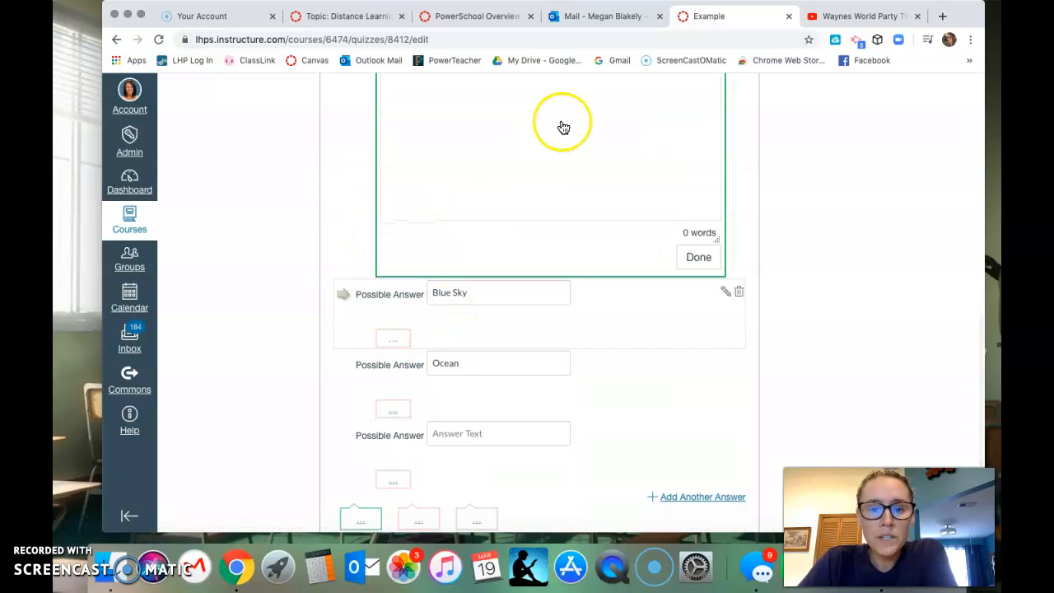
pyautogui.scroll(5, 568, 119)
pyautogui.scroll(2, 574, 115)
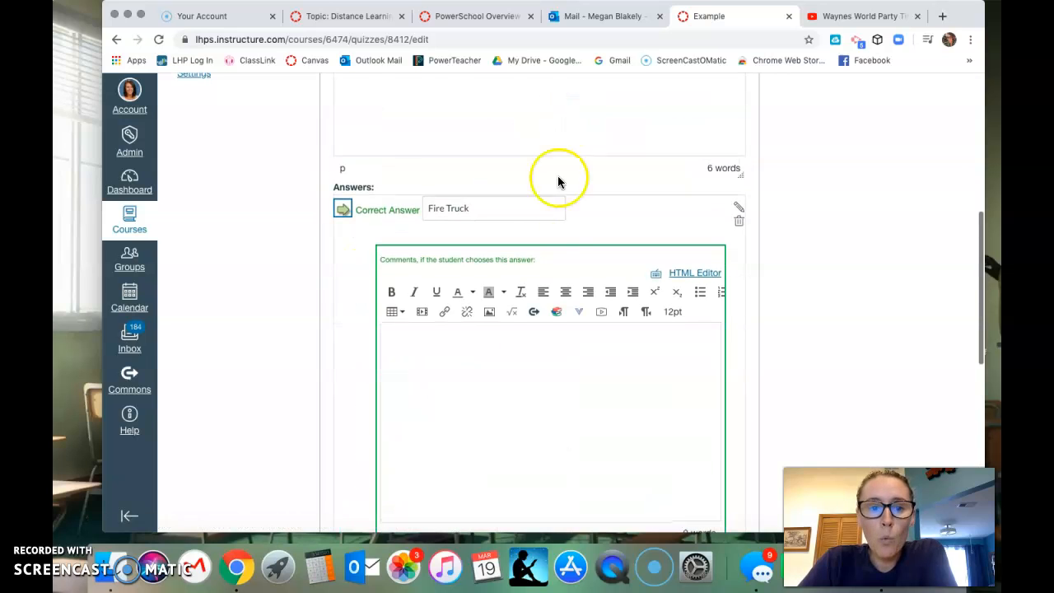
pyautogui.click(523, 422)
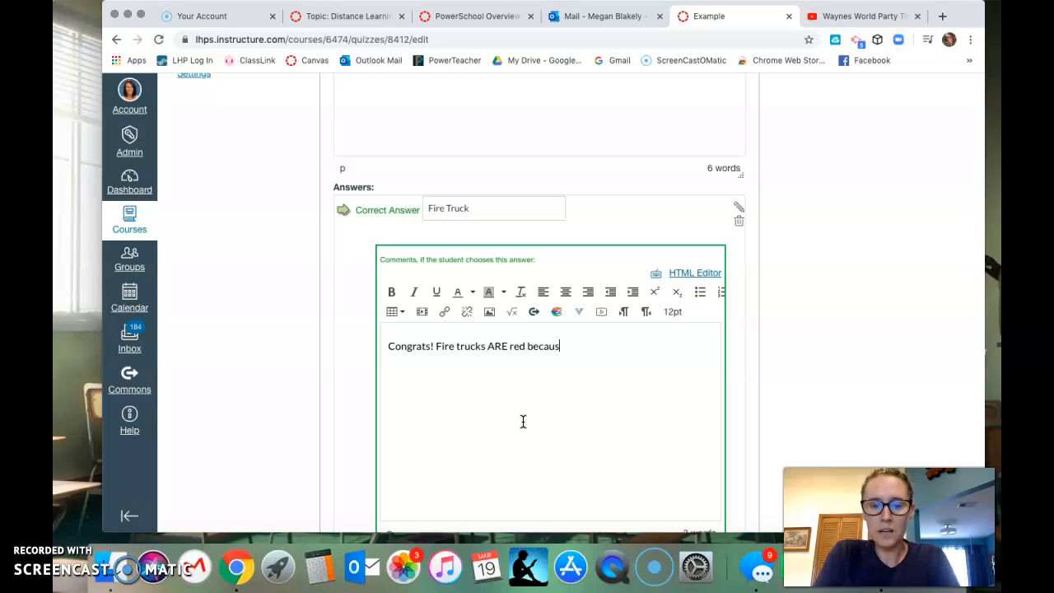
# Give the Blue Sky answer the comment "Sorry, blue skies are NOT red because..." and finish editing both answer comments.
pyautogui.scroll(-5, 571, 464)
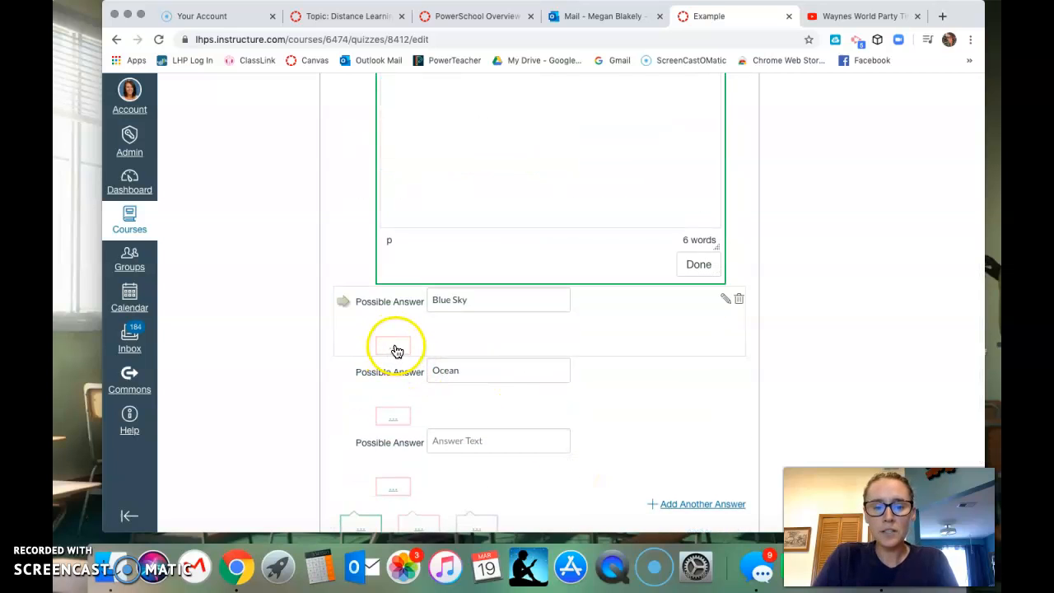
pyautogui.click(388, 351)
pyautogui.write('So')
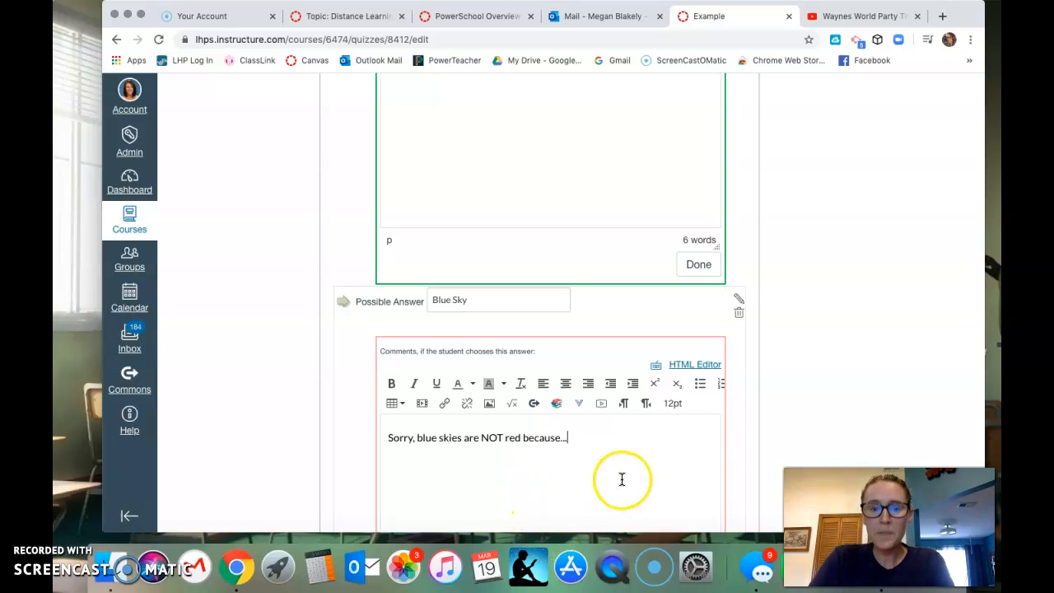
pyautogui.click(699, 266)
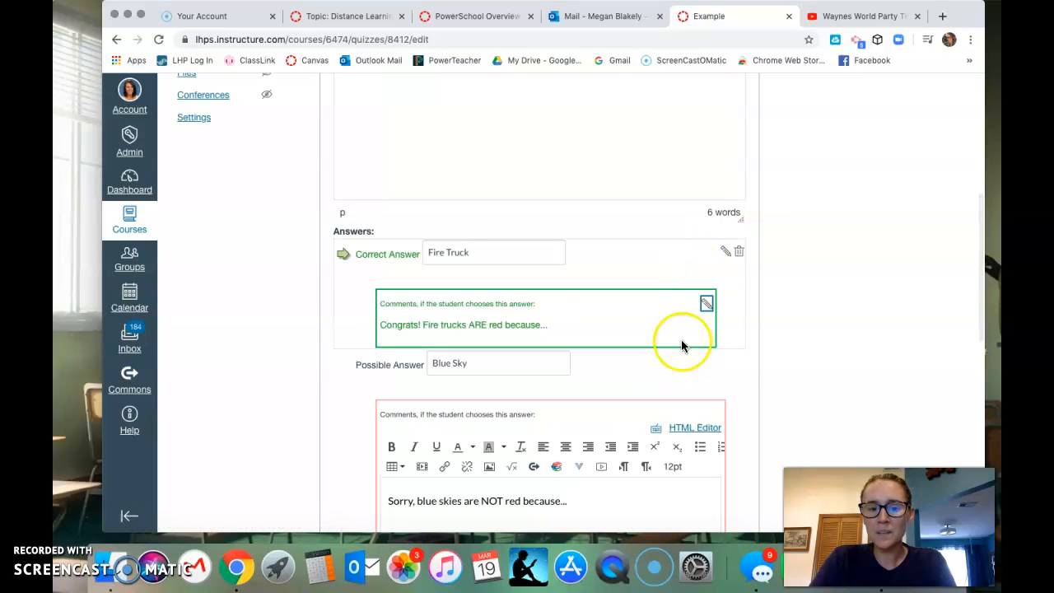
pyautogui.scroll(-2, 681, 346)
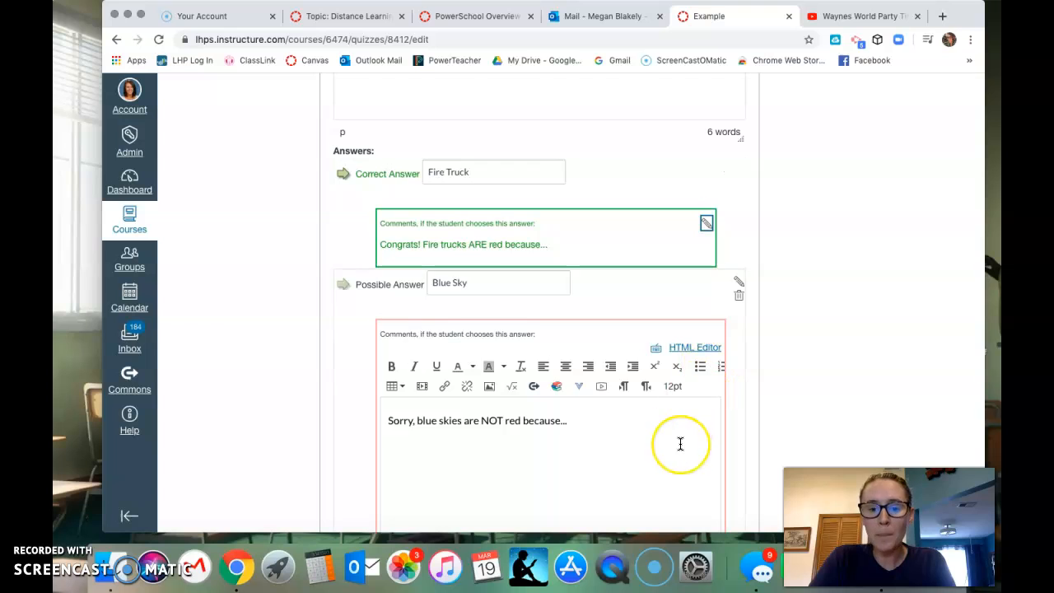
pyautogui.scroll(-5, 681, 442)
pyautogui.click(699, 401)
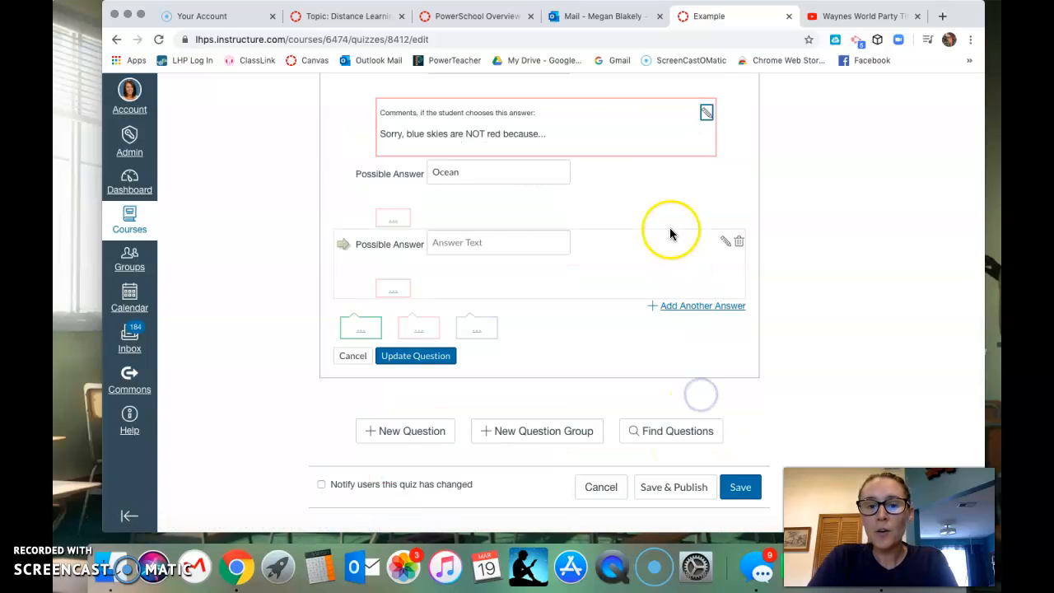
# Save the "Which of the following is red?" question and add another new question to the quiz.
pyautogui.scroll(3, 670, 228)
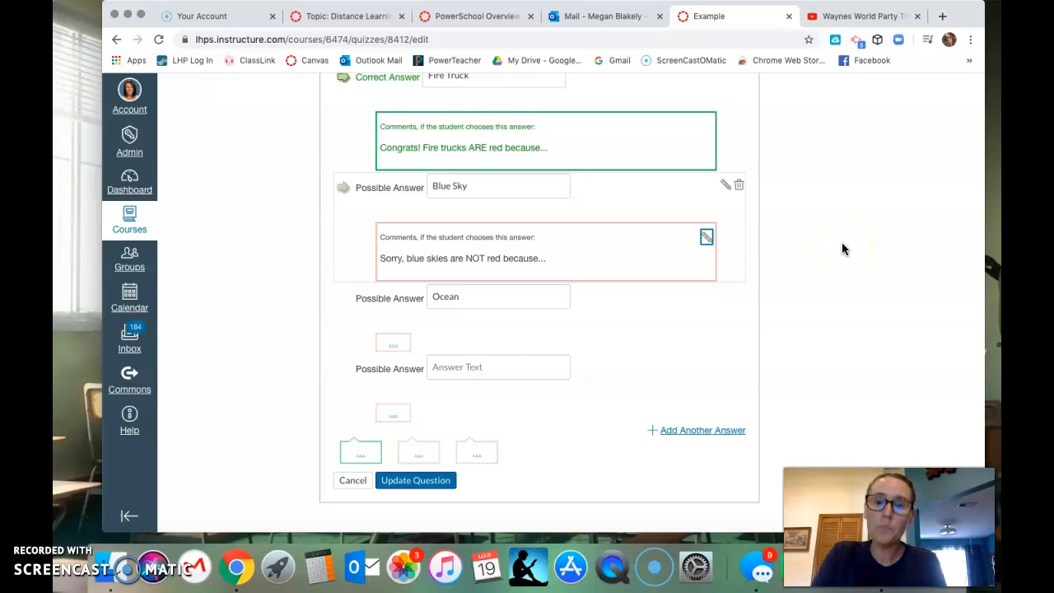
pyautogui.scroll(1, 694, 219)
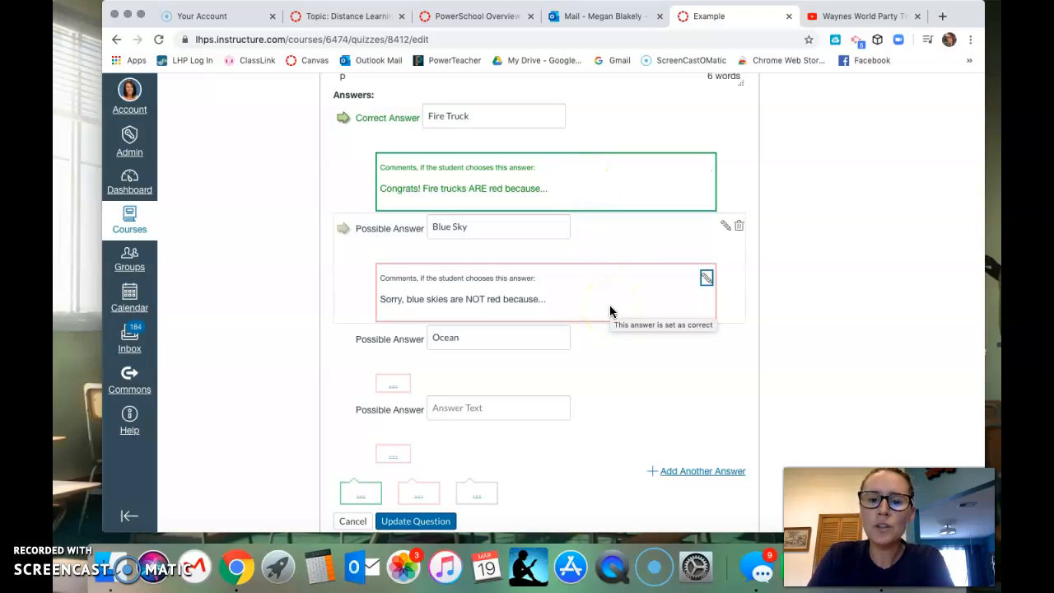
pyautogui.scroll(-3, 593, 400)
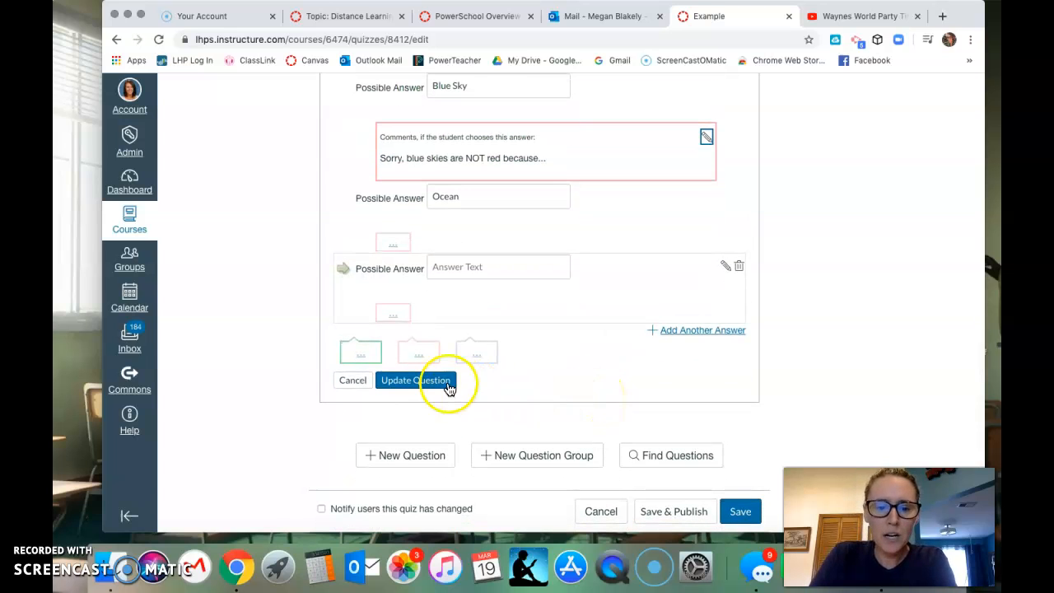
pyautogui.click(421, 383)
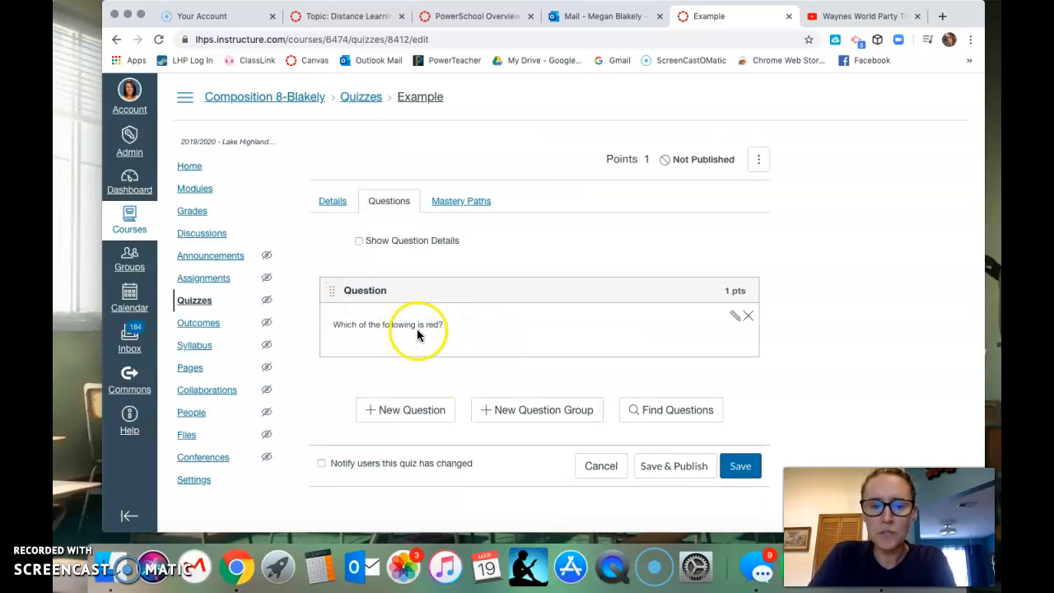
pyautogui.click(406, 411)
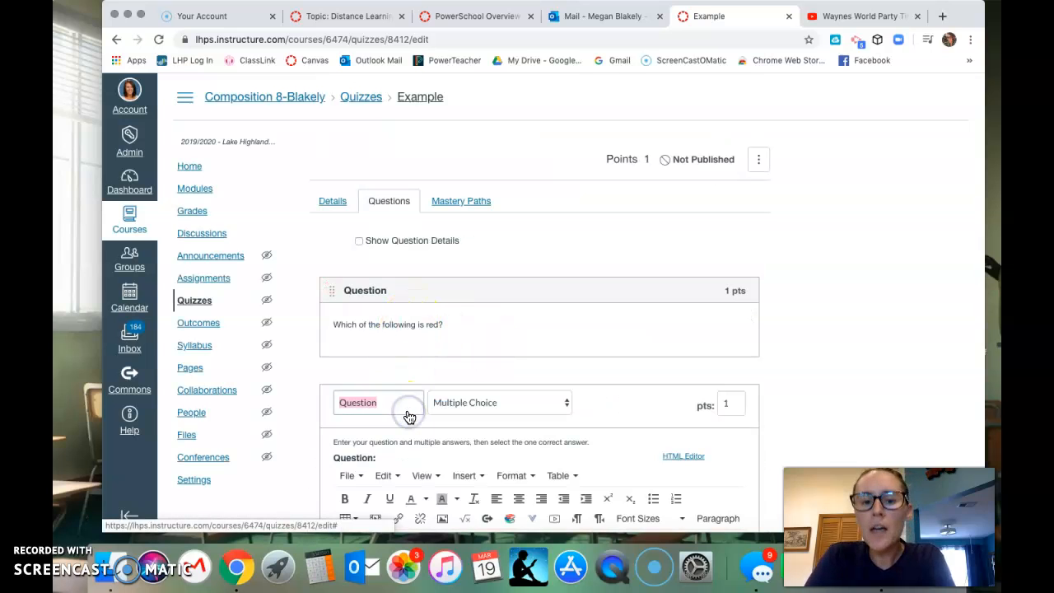
# Try the Multiple Answers type for the new question, marking the second and third answers as correct too.
pyautogui.scroll(-5, 599, 367)
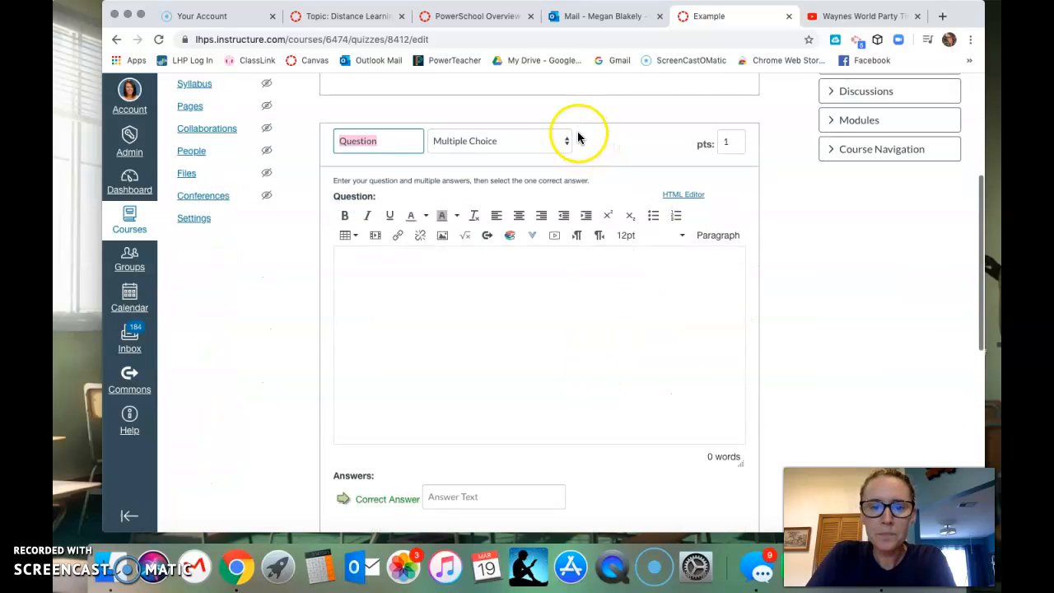
pyautogui.click(569, 142)
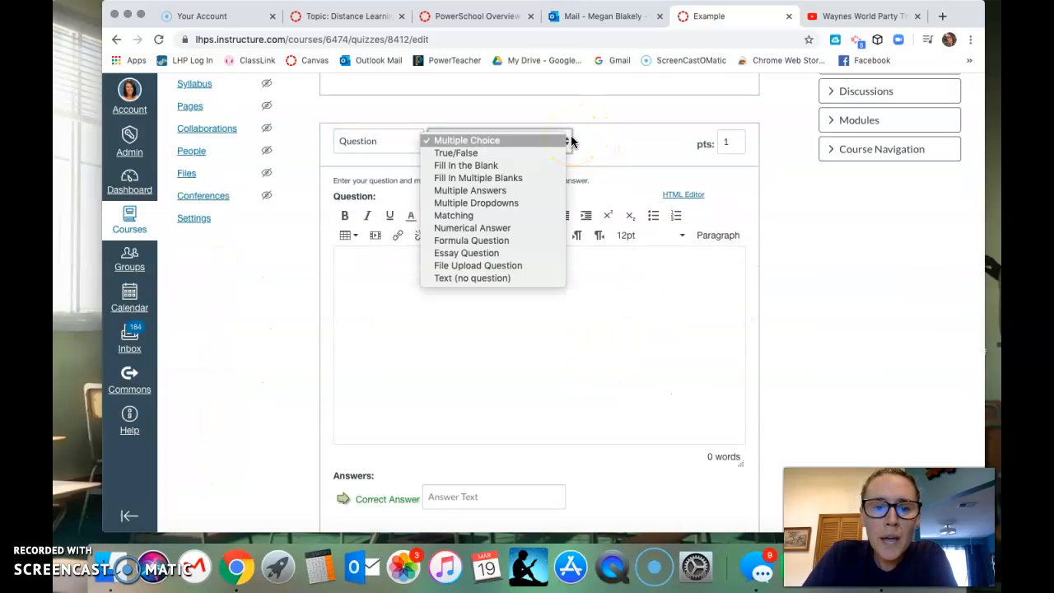
pyautogui.click(474, 191)
pyautogui.scroll(-4, 506, 383)
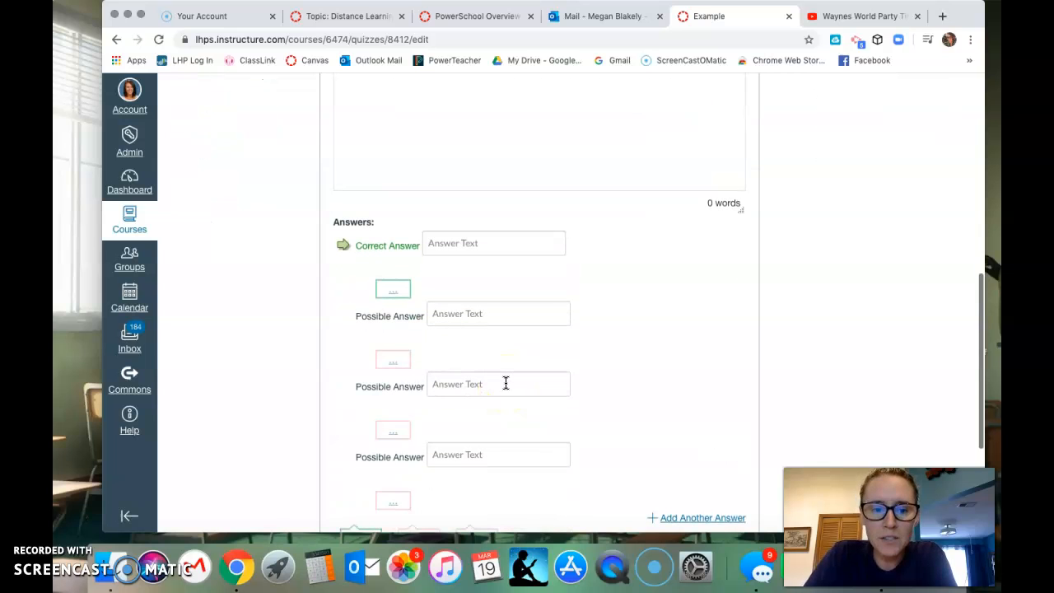
pyautogui.click(345, 318)
pyautogui.click(343, 386)
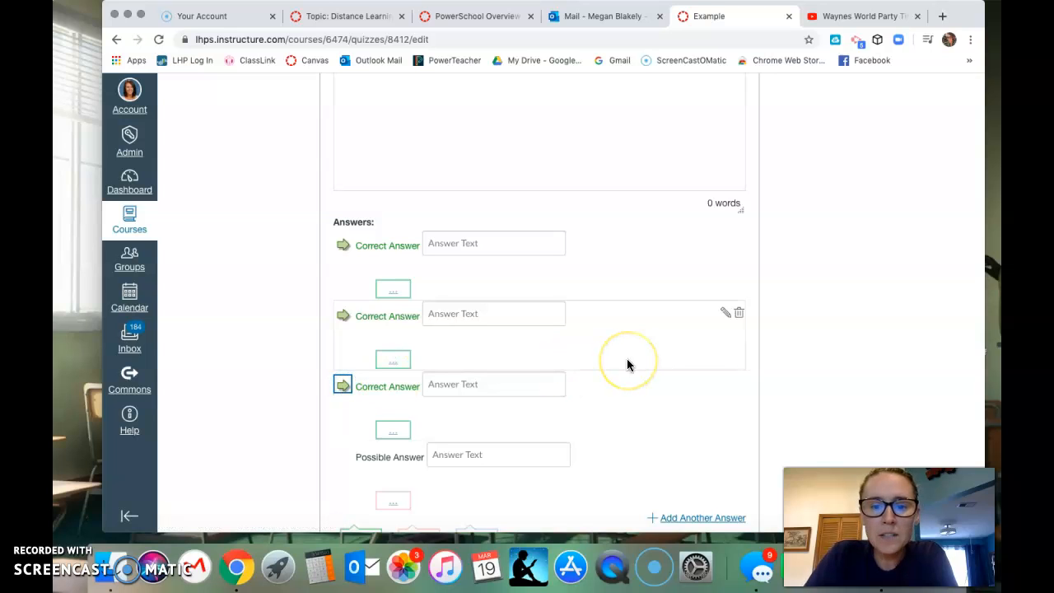
# Try changing the new question's type to Matching.
pyautogui.scroll(3, 626, 362)
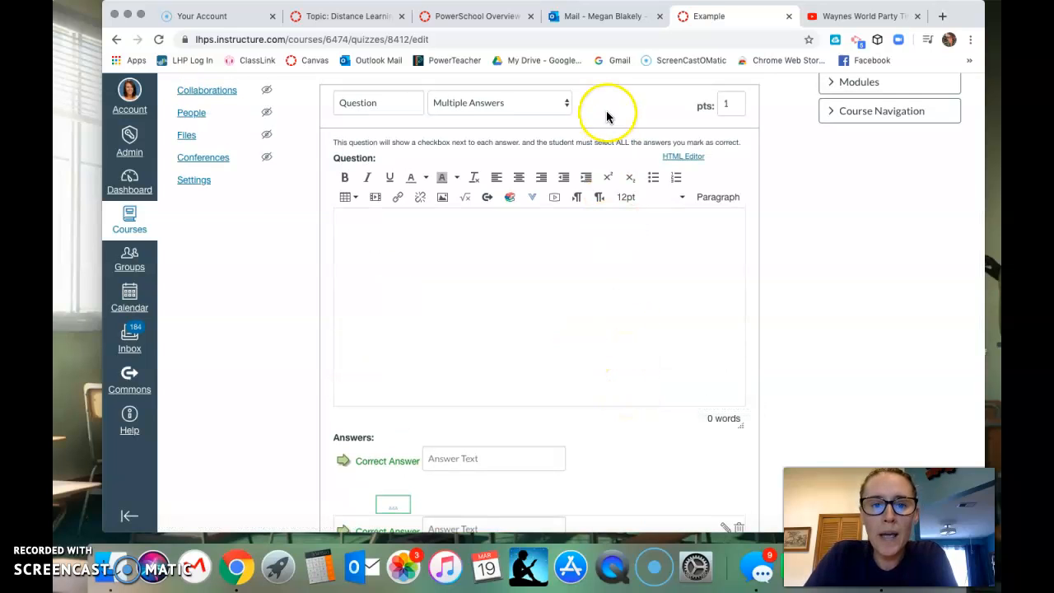
pyautogui.click(567, 99)
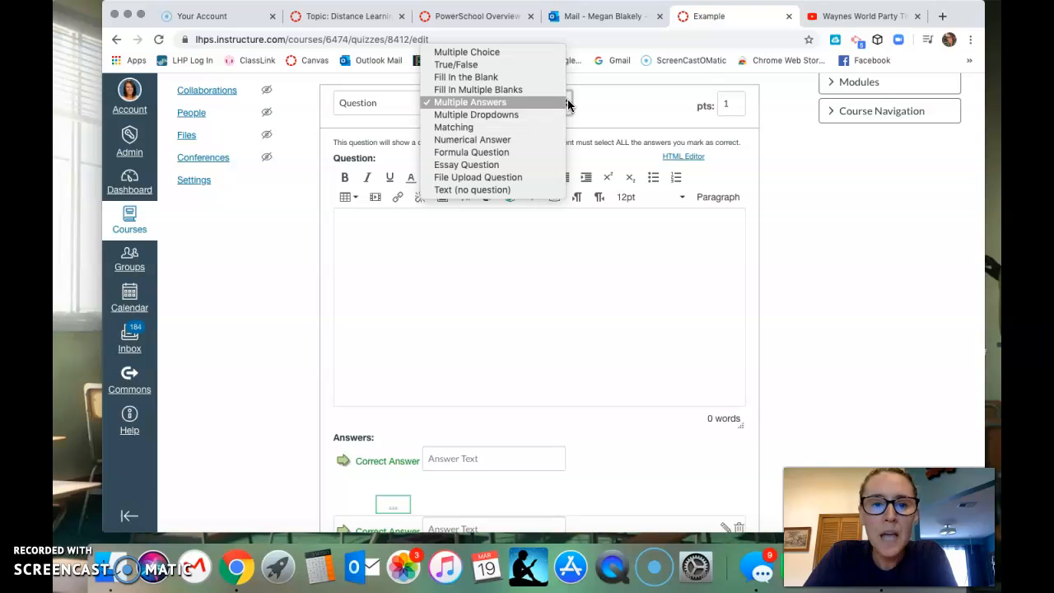
pyautogui.click(522, 129)
# Enter two matching pairs as answers: Blue with Sky, and Red with Firetruck.
pyautogui.scroll(-5, 558, 336)
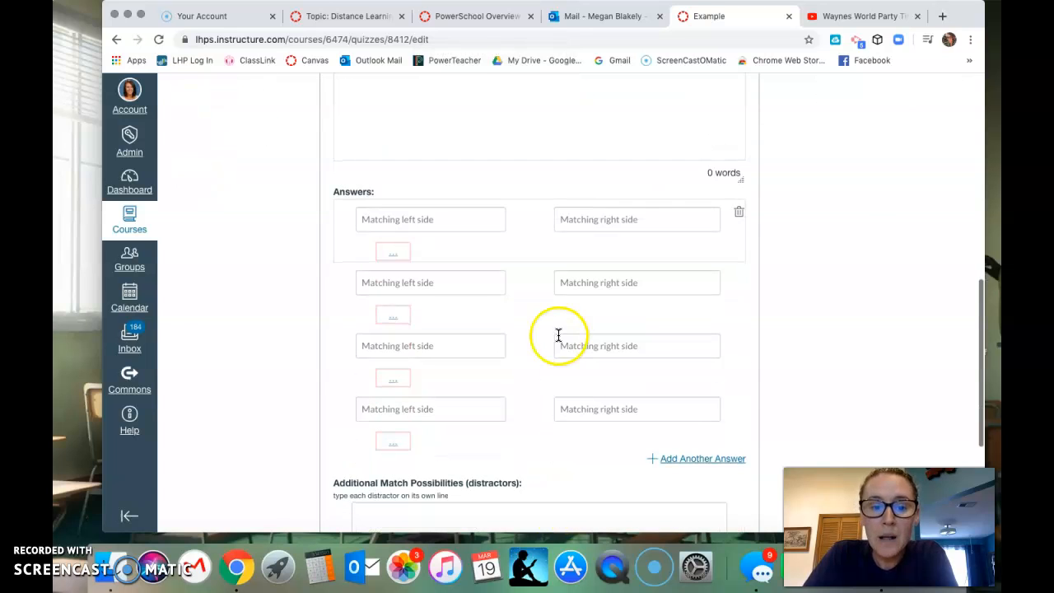
pyautogui.click(433, 219)
pyautogui.write('Blue')
pyautogui.click(601, 217)
pyautogui.write('Sk')
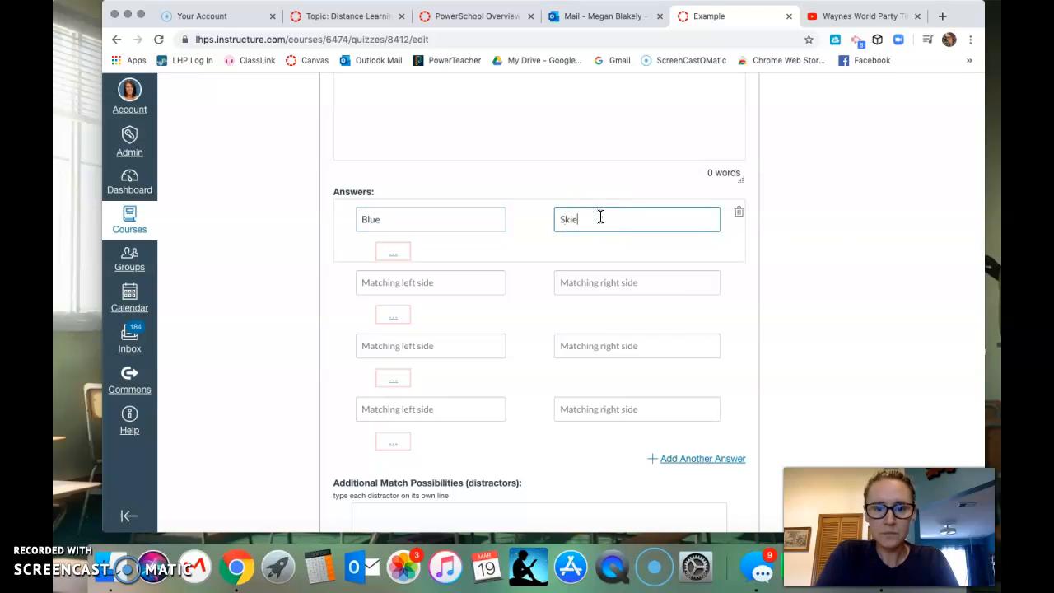
pyautogui.write('y')
pyautogui.click(454, 283)
pyautogui.write('Red')
pyautogui.click(631, 287)
pyautogui.write('Firetruck')
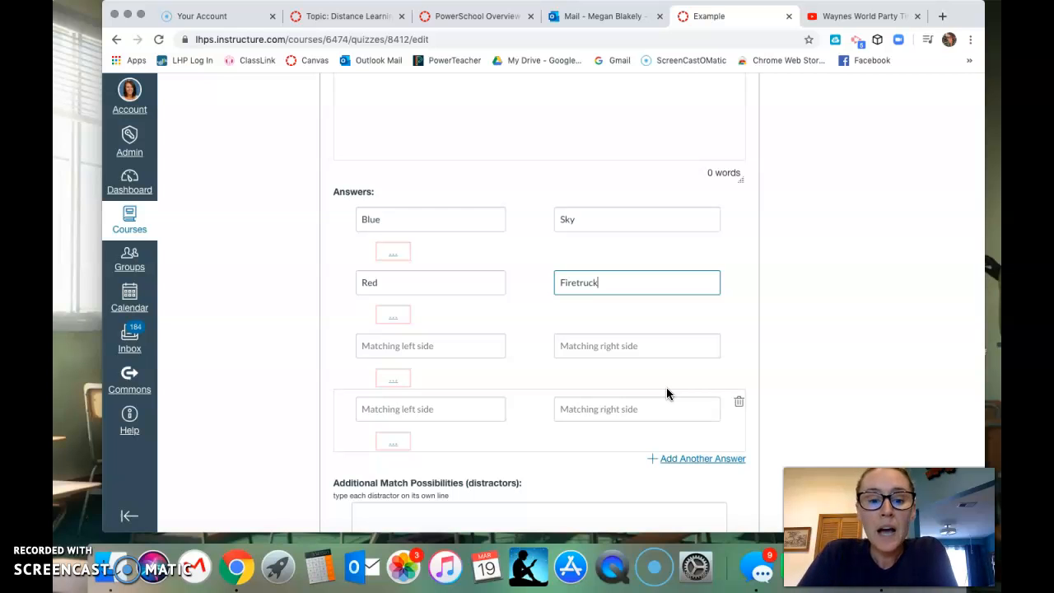
# Enter "Match the item to the color!" as the matching question's text.
pyautogui.scroll(3, 667, 393)
pyautogui.click(558, 236)
pyautogui.scroll(2, 556, 235)
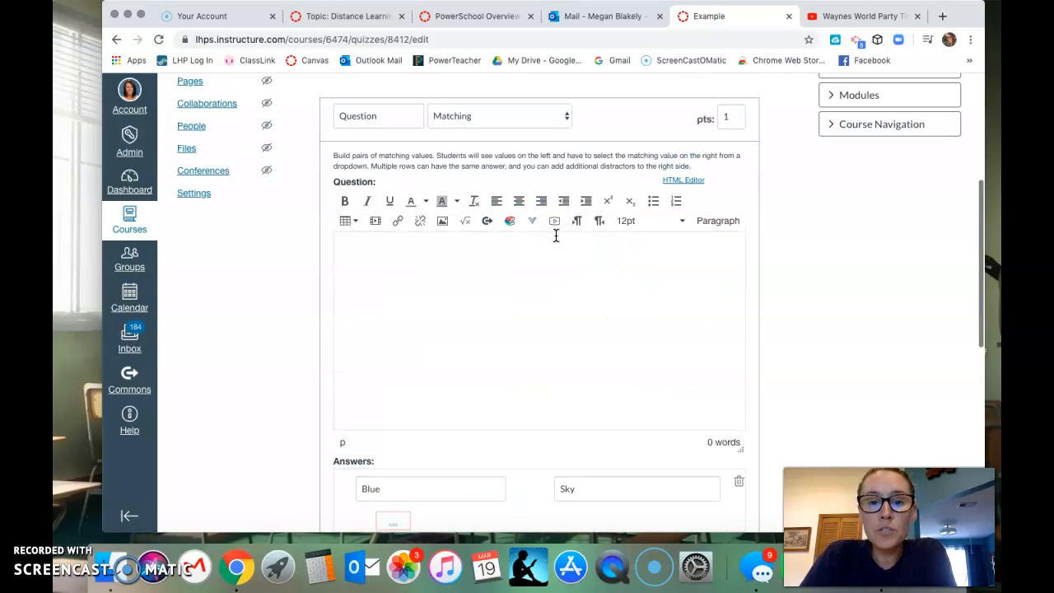
pyautogui.click(486, 320)
pyautogui.write('Match')
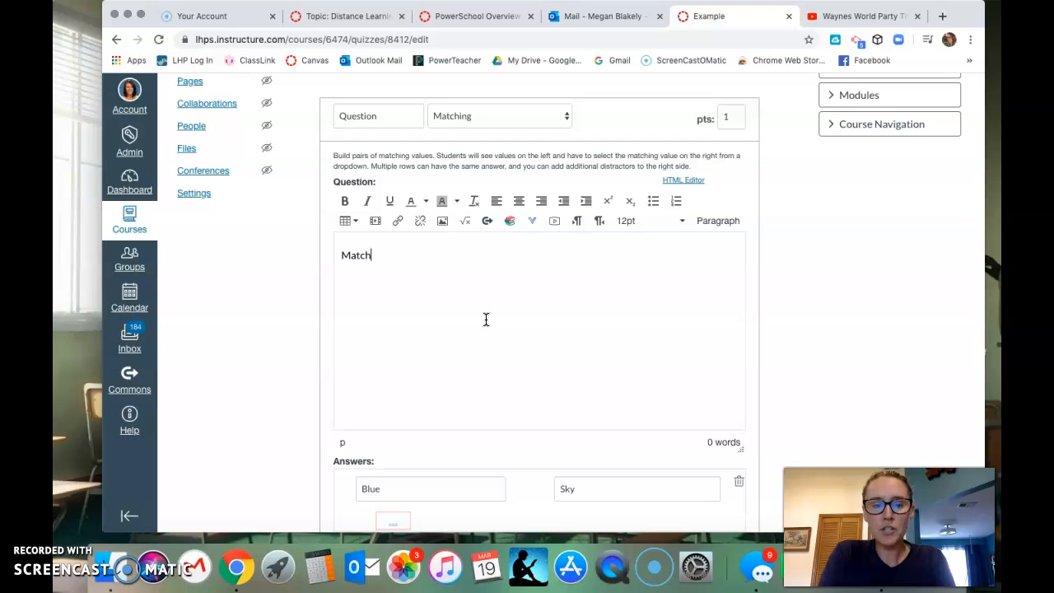
pyautogui.write(' the item to the color!')
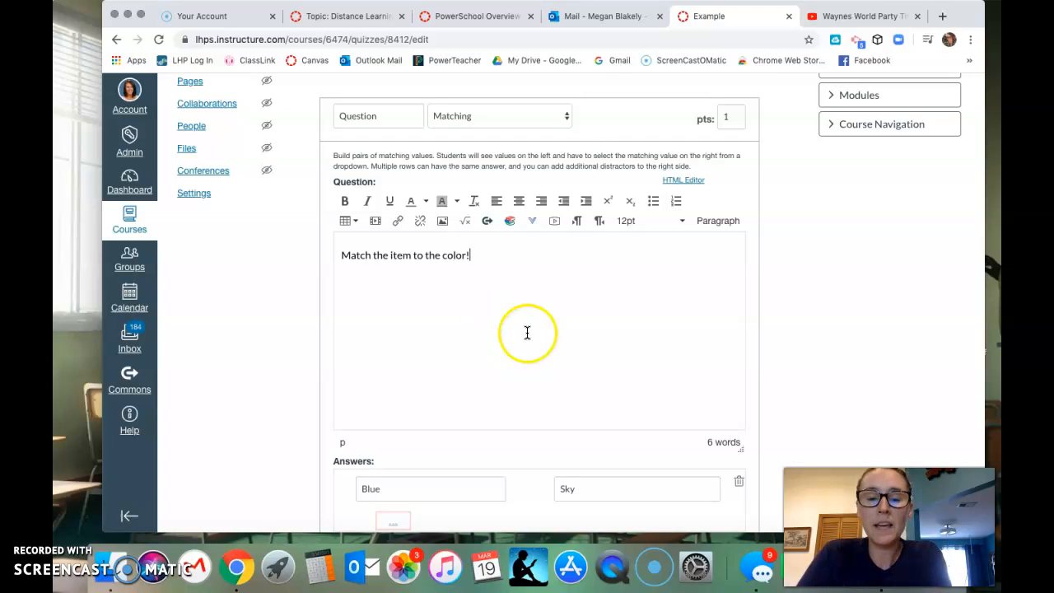
# Change the question's type to Essay Question and replace its text with "Which character in the novel is the most "innocent" of wrongdoing?".
pyautogui.click(567, 116)
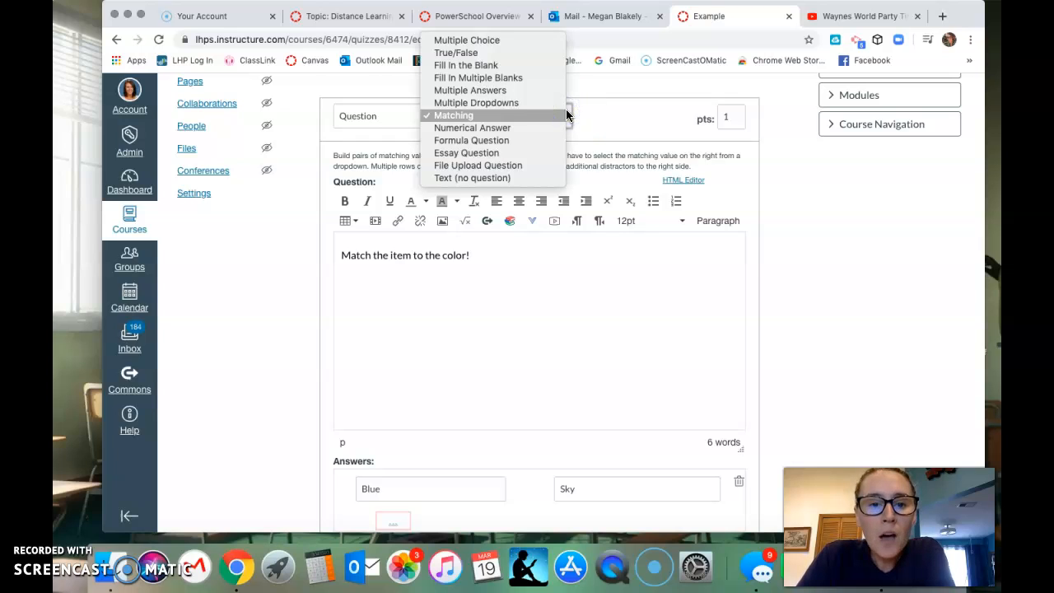
pyautogui.click(527, 153)
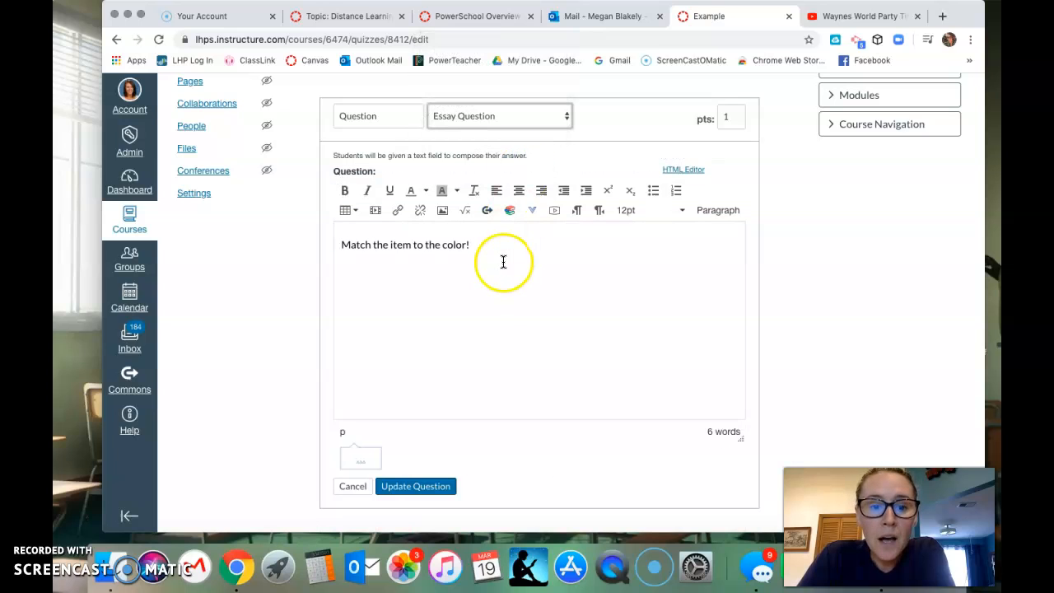
pyautogui.moveTo(469, 244); pyautogui.dragTo(338, 244)
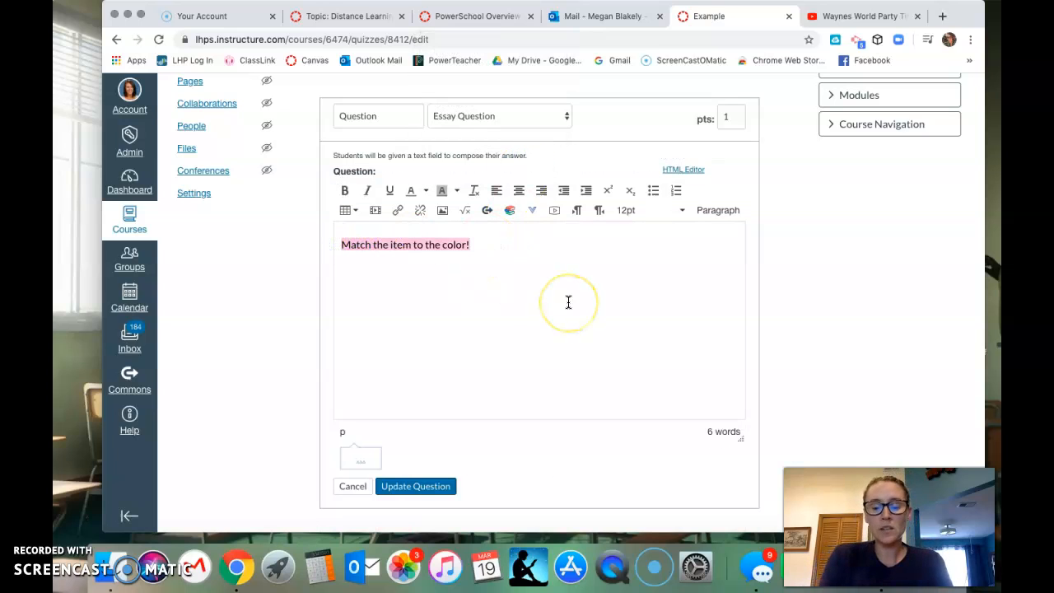
pyautogui.write('Whi')
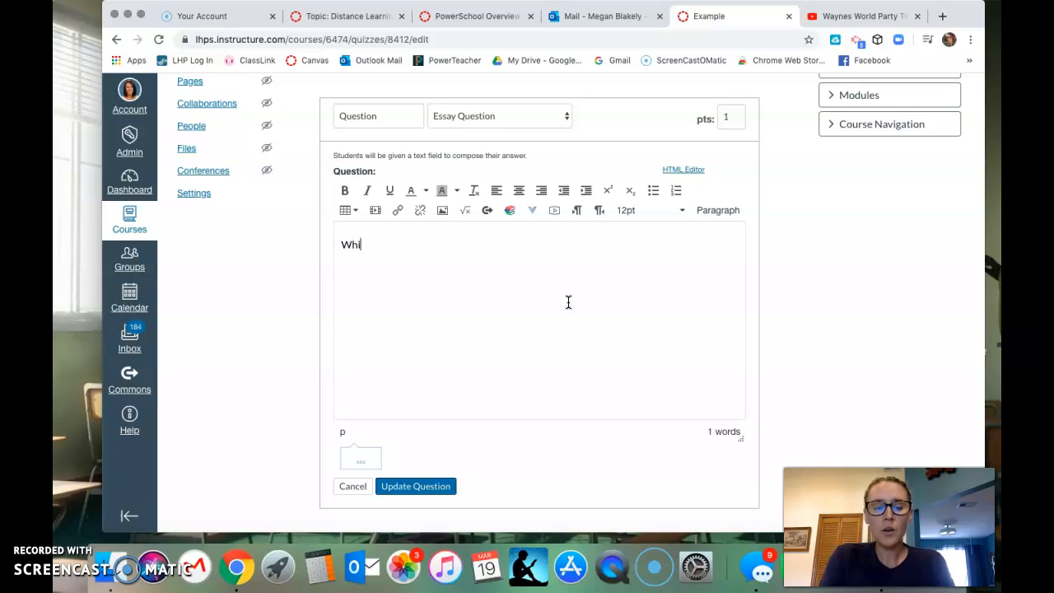
pyautogui.write('ch character in the novel is the')
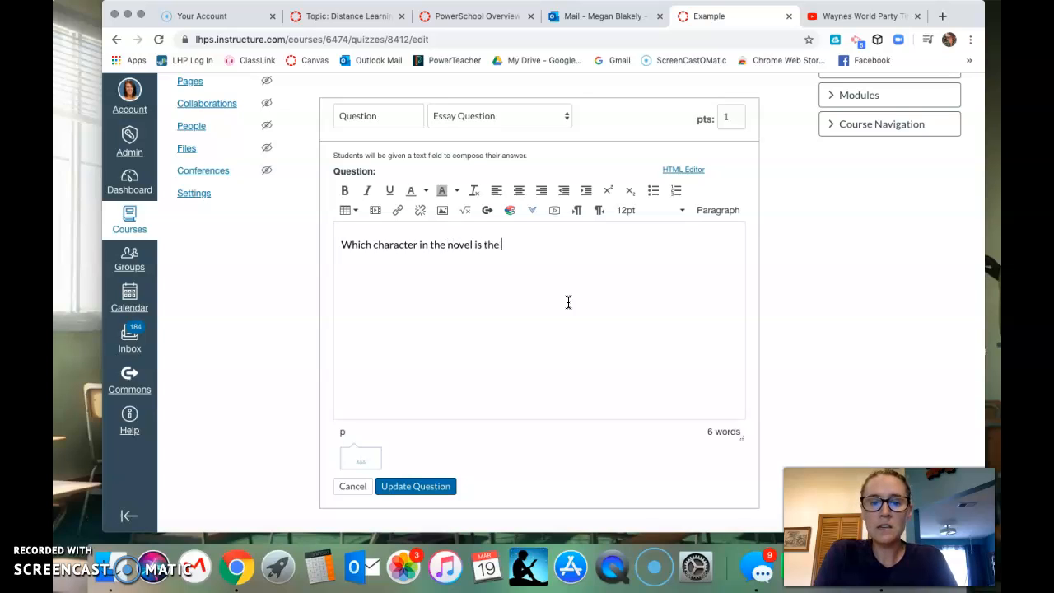
pyautogui.write(' mos')
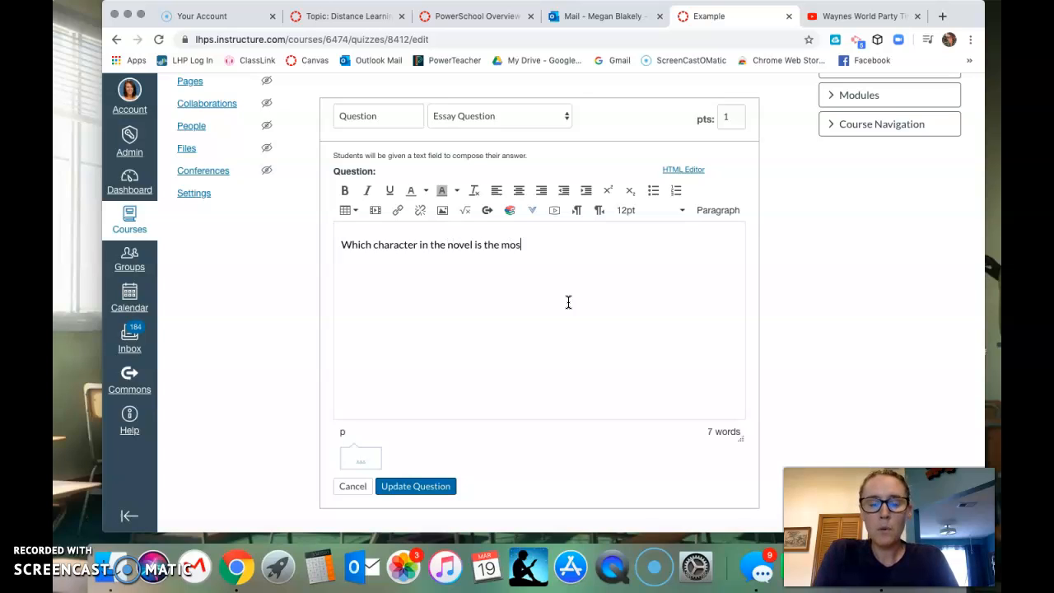
pyautogui.write('t "innocr')
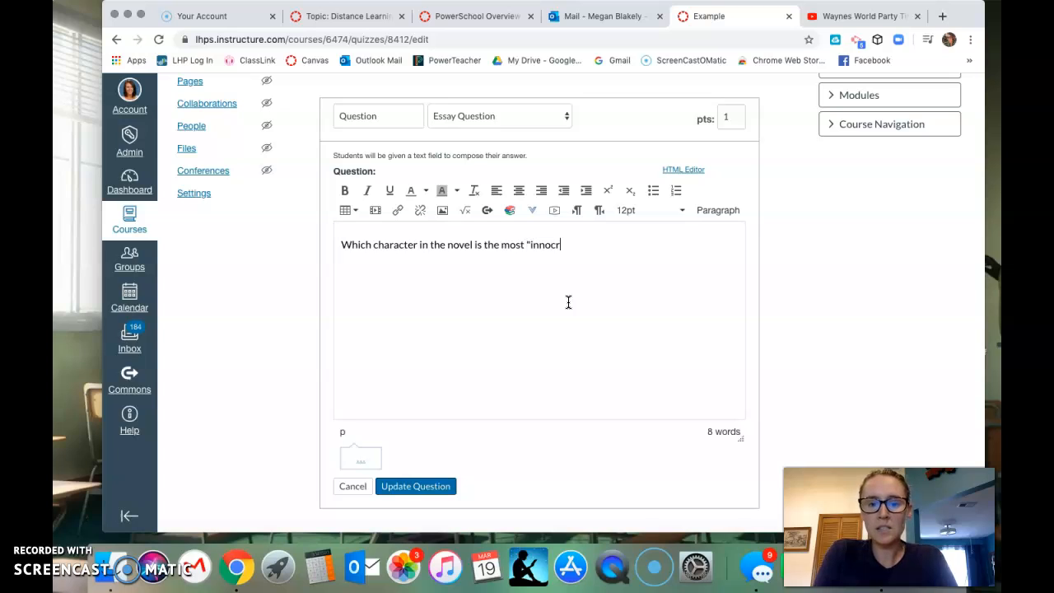
pyautogui.press('BackSpace')
pyautogui.write('ent" of wrong')
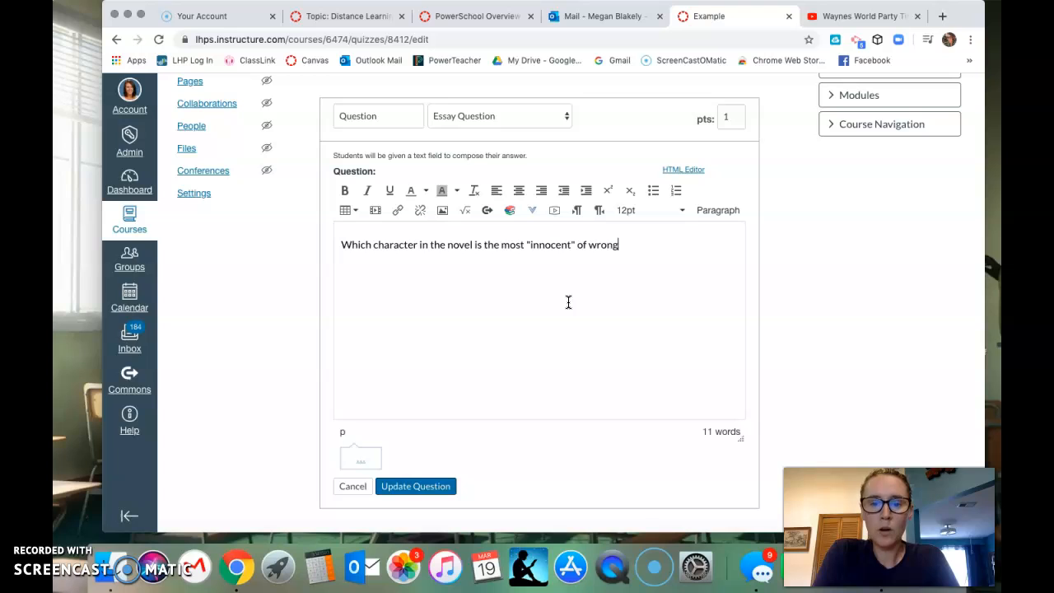
pyautogui.write('doing?')
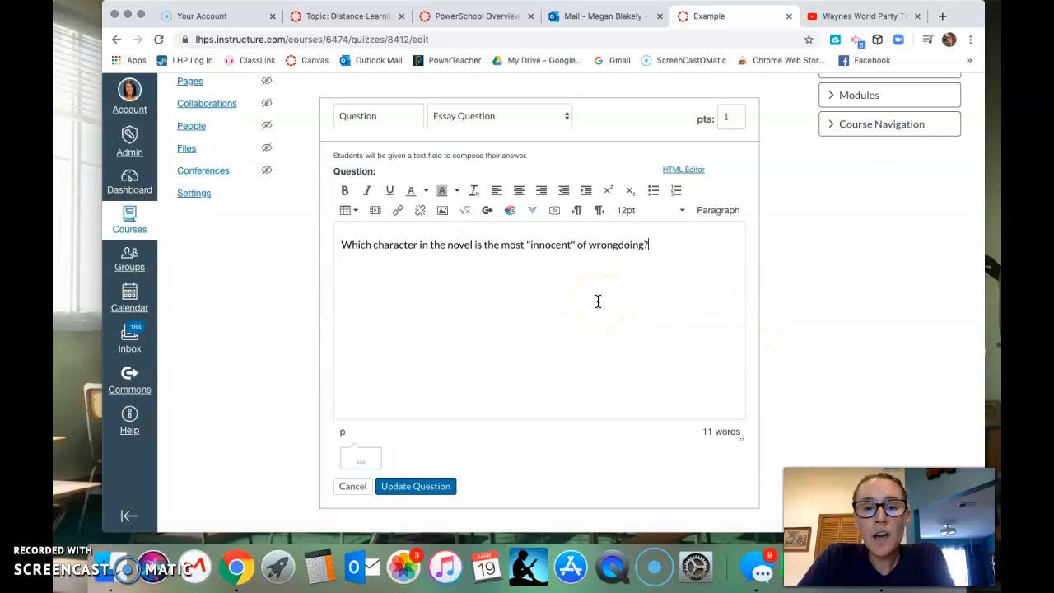
# Save the essay question to the quiz.
pyautogui.scroll(3, 598, 301)
pyautogui.scroll(4, 598, 301)
pyautogui.scroll(-4, 598, 302)
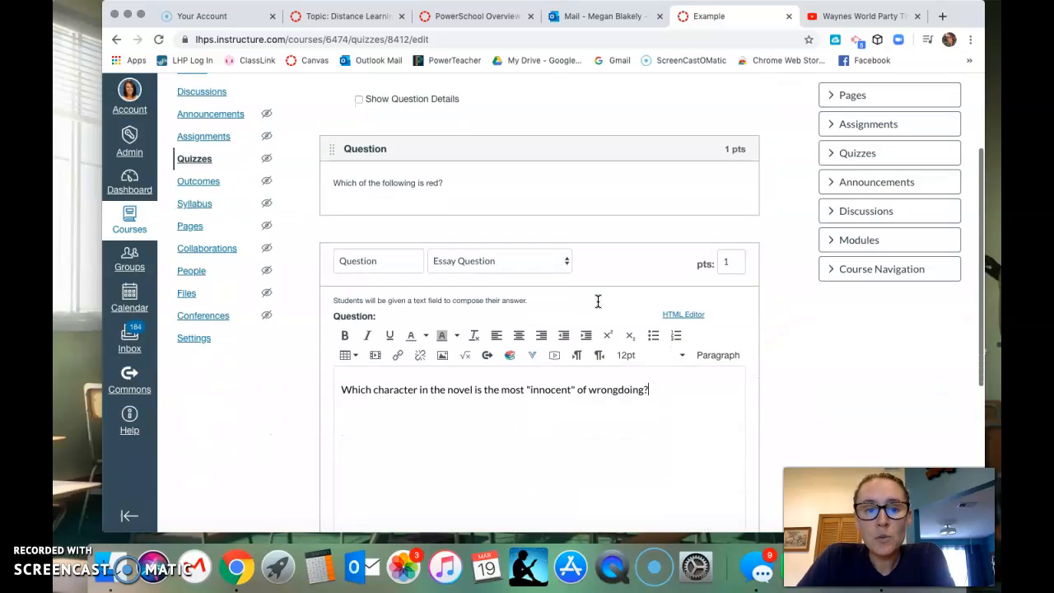
pyautogui.scroll(-4, 602, 376)
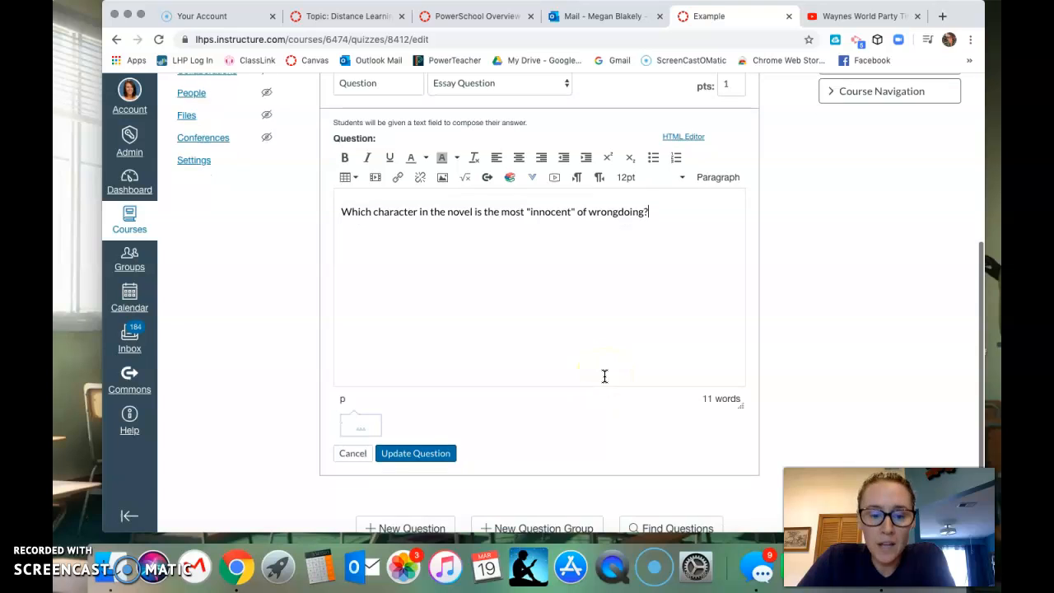
pyautogui.click(416, 453)
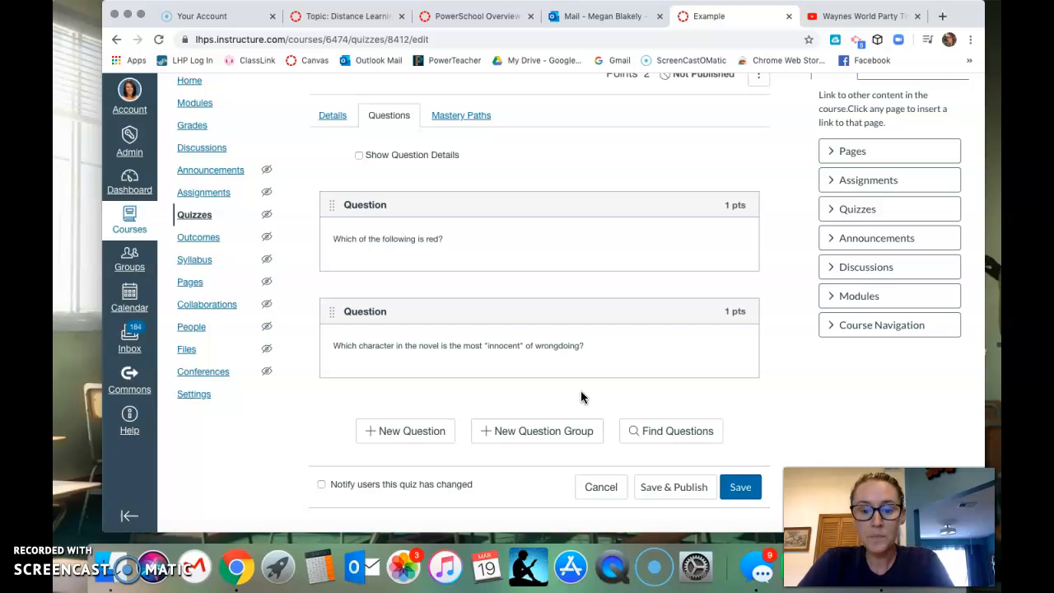
# Review the quiz's details, including its instructions, type, attempt and response options, and the due and availability dates.
pyautogui.click(688, 490)
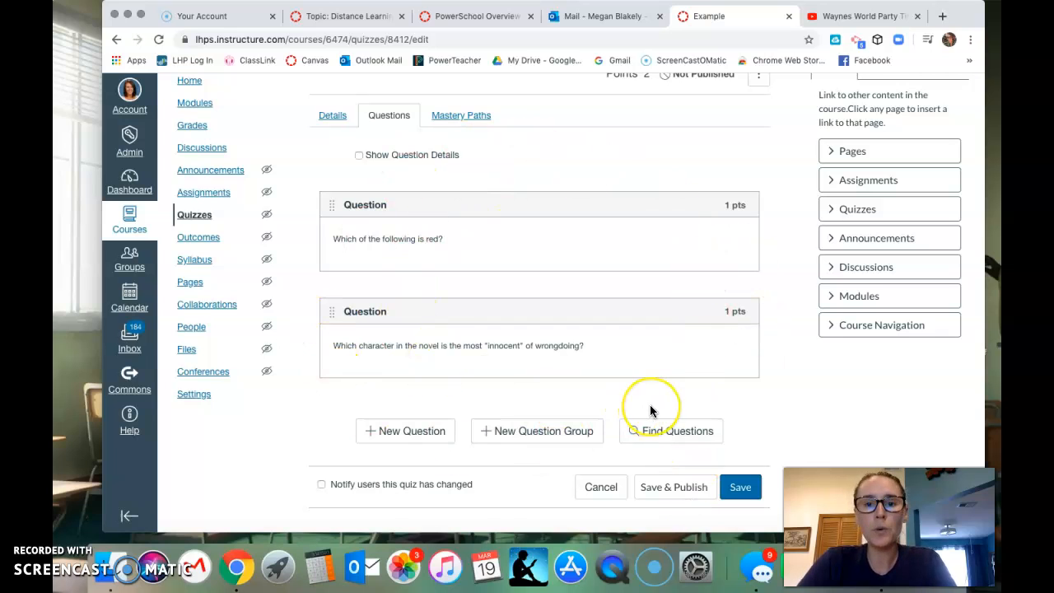
pyautogui.scroll(2, 649, 409)
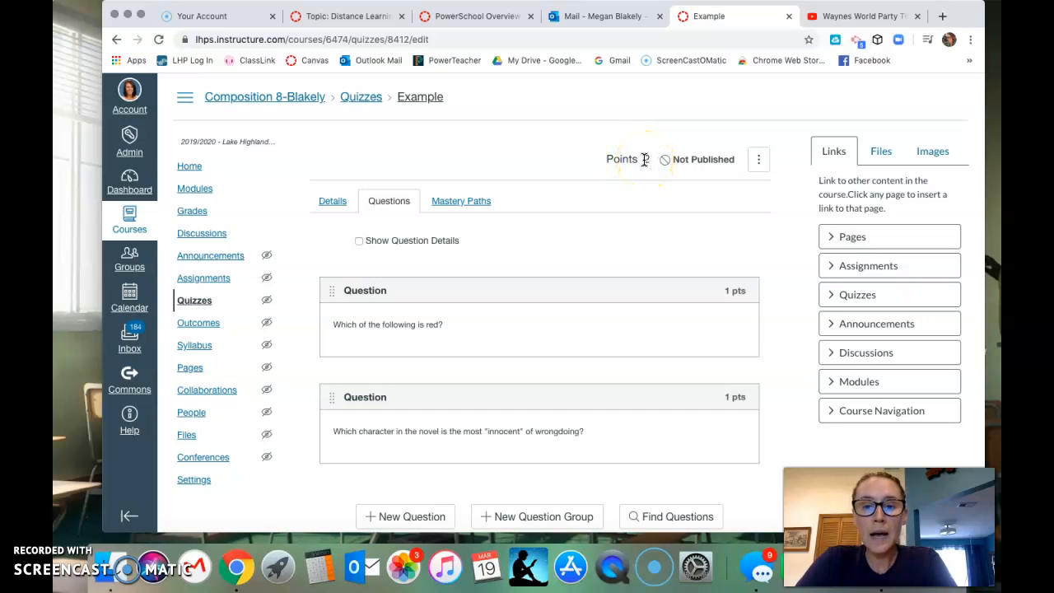
pyautogui.click(333, 203)
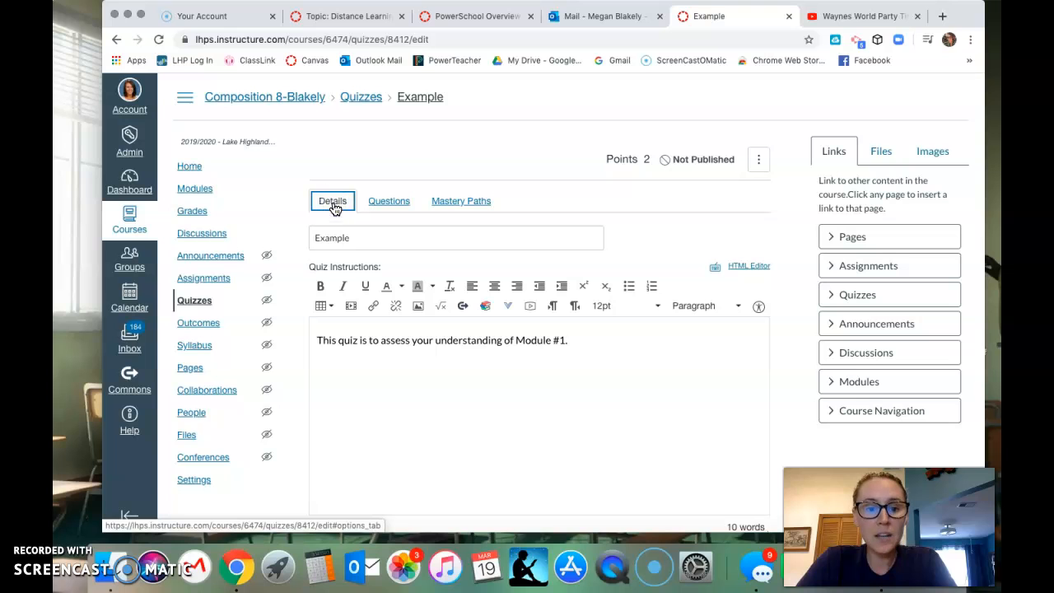
pyautogui.scroll(-5, 632, 374)
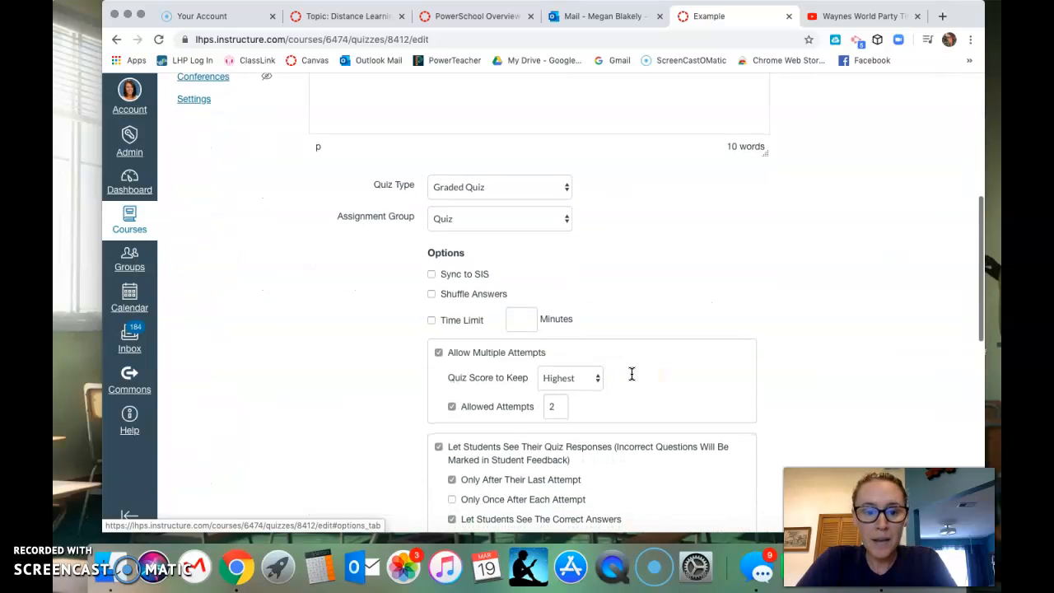
pyautogui.scroll(-7, 631, 363)
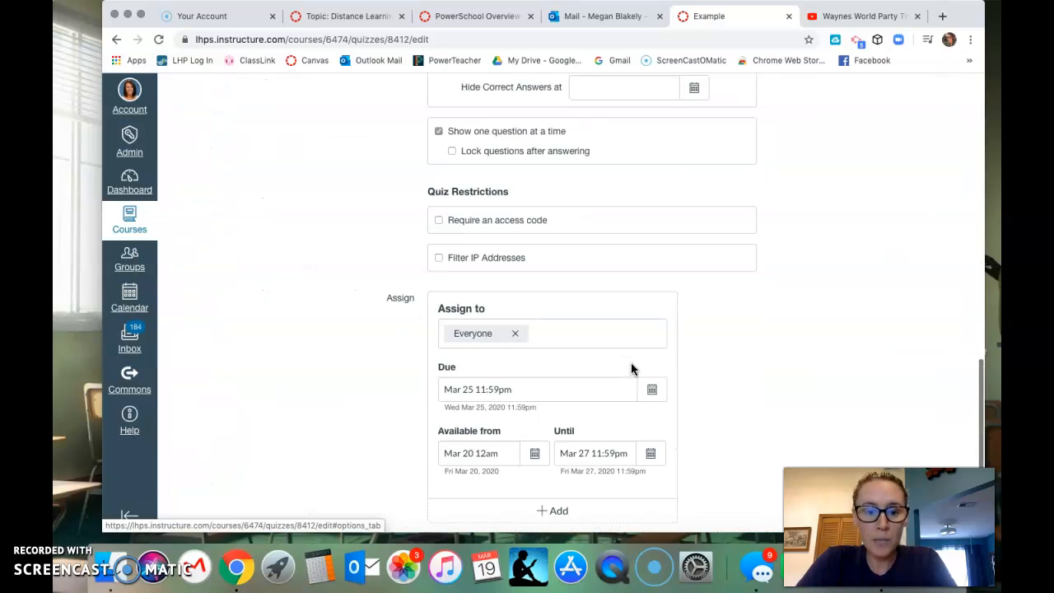
pyautogui.scroll(10, 632, 369)
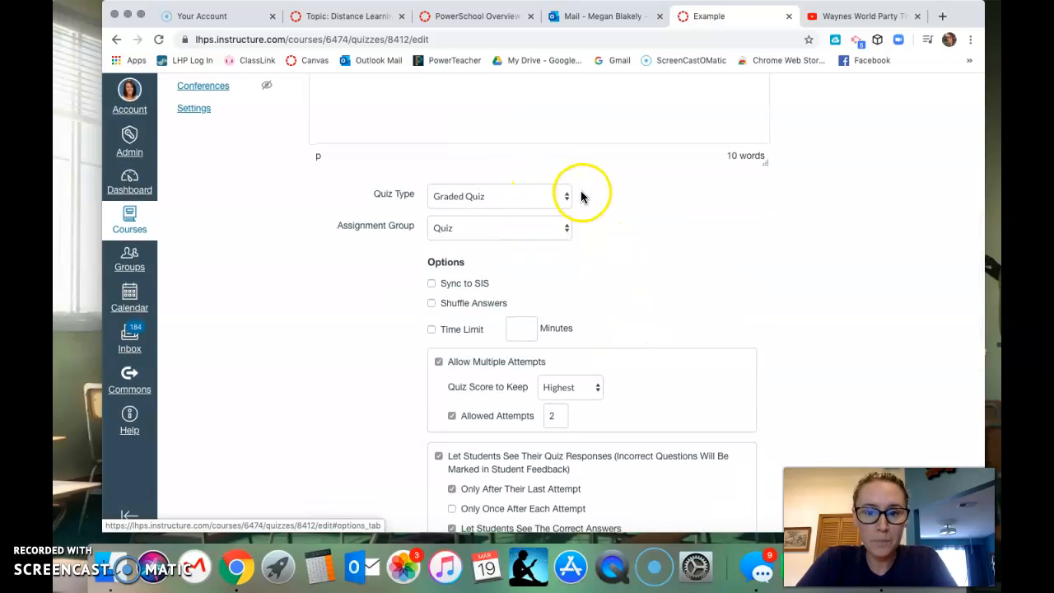
# Start a blank new discussion from the course's Discussions page.
pyautogui.scroll(10, 668, 208)
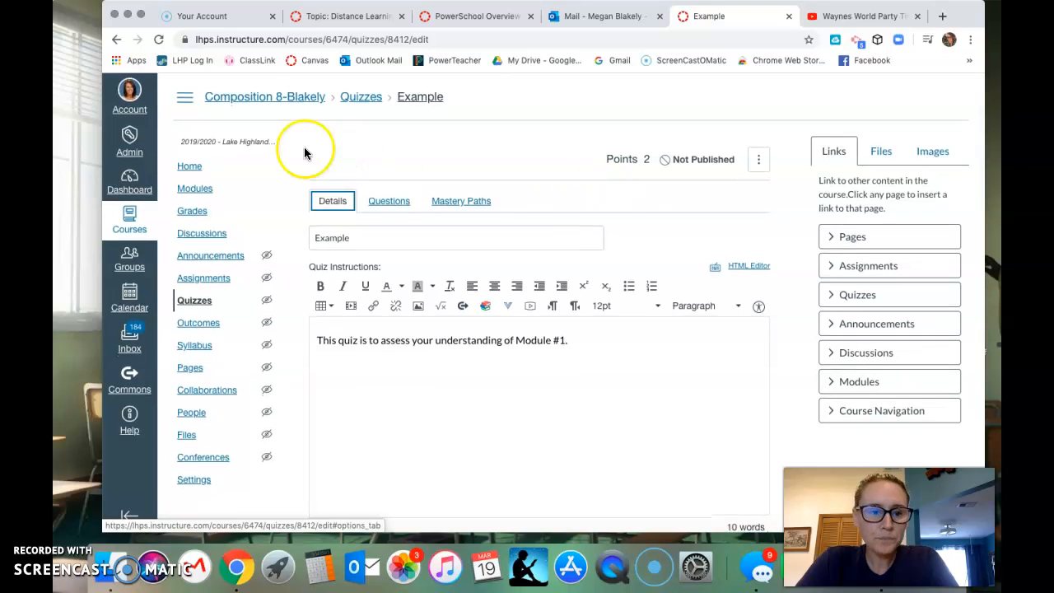
pyautogui.click(202, 233)
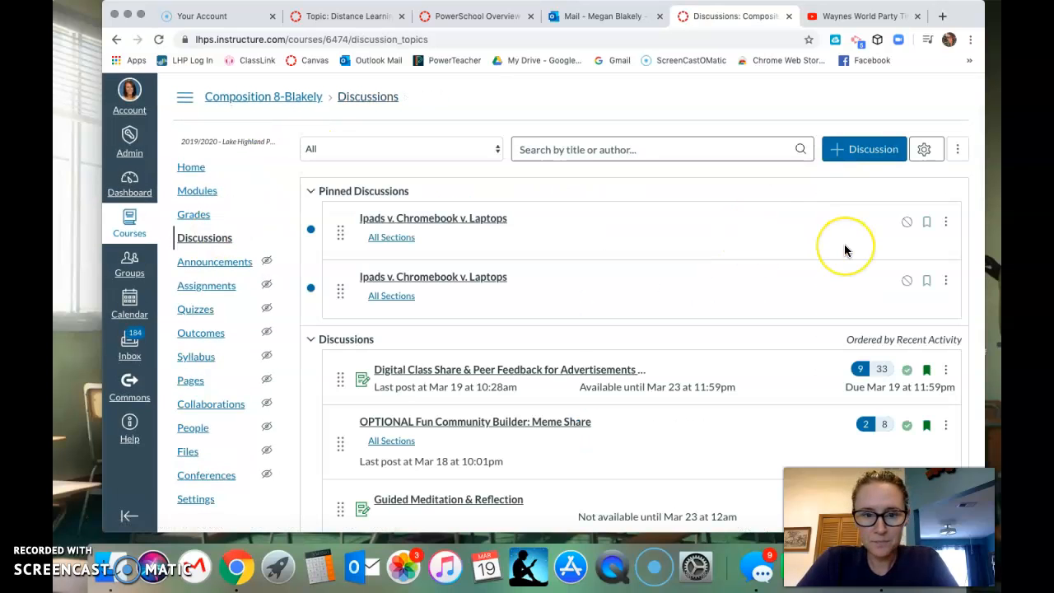
pyautogui.click(871, 152)
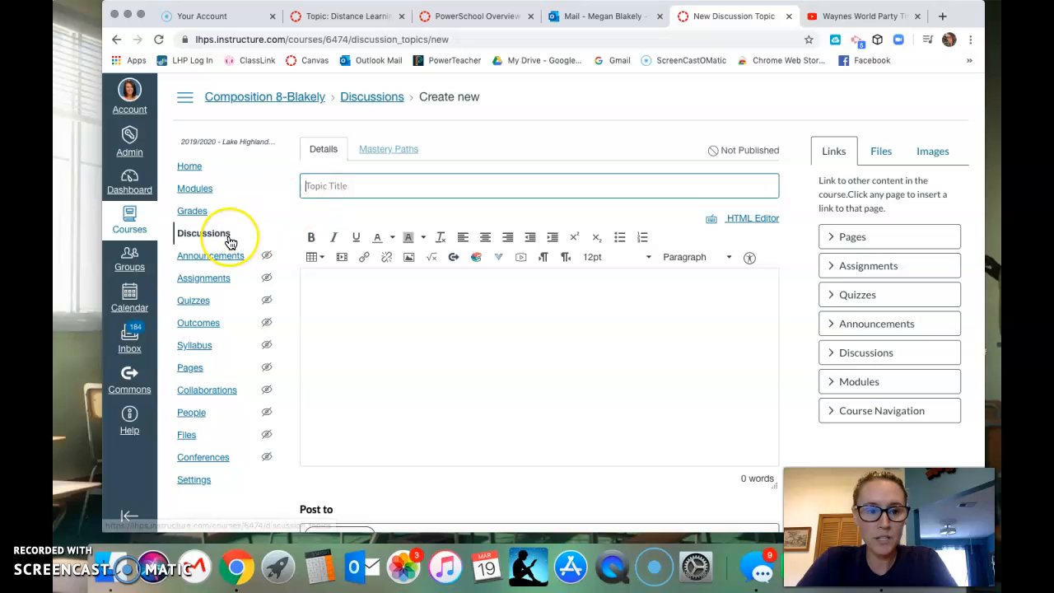
# Add a new discussion topic named "Fake Exsmple" to the Digital Learning module.
pyautogui.click(207, 191)
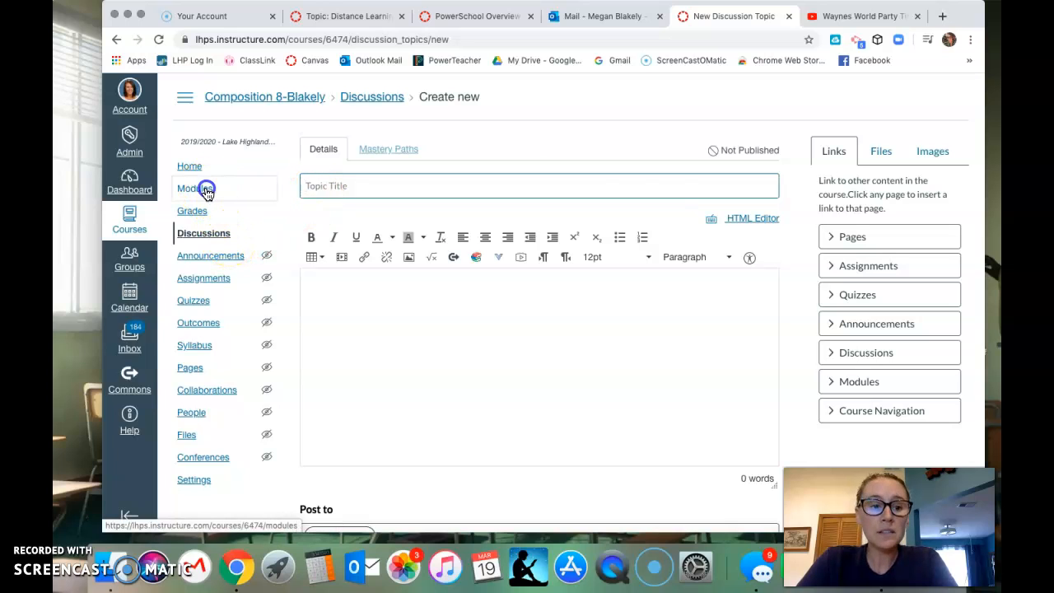
pyautogui.click(626, 192)
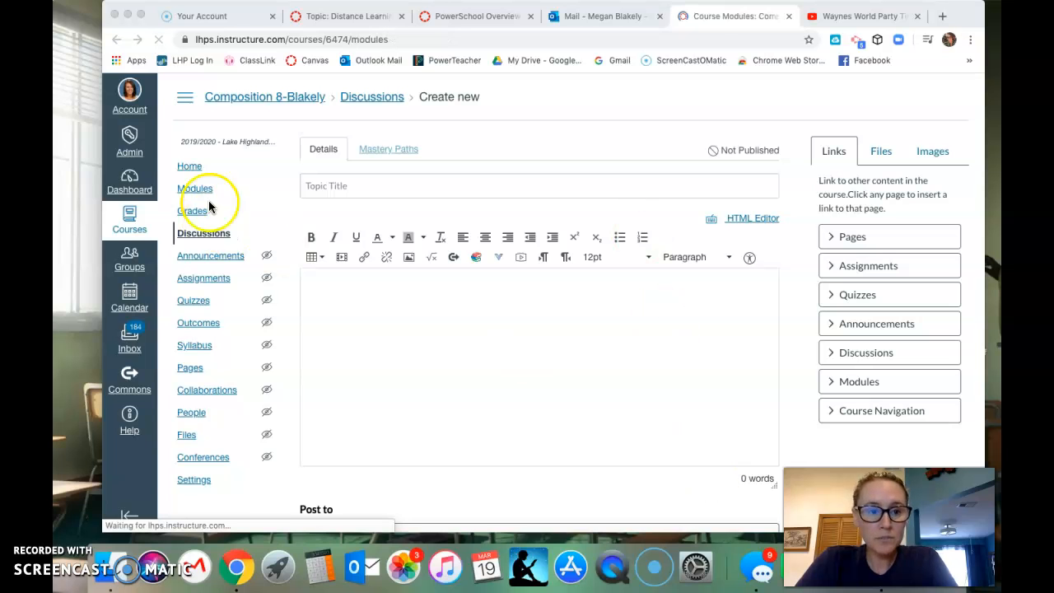
pyautogui.scroll(-15, 812, 386)
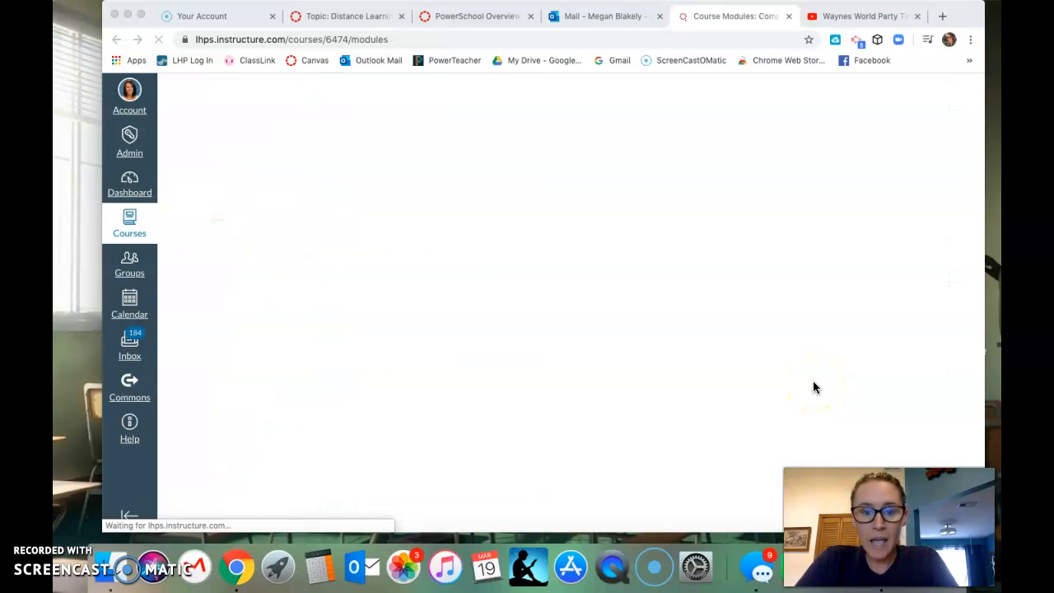
pyautogui.click(921, 323)
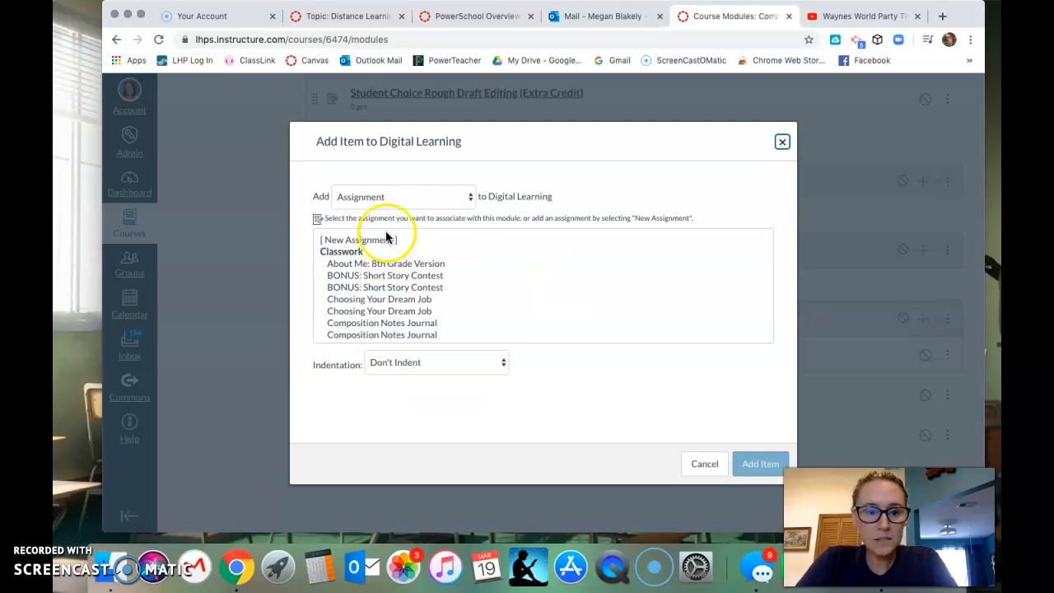
pyautogui.click(377, 202)
pyautogui.click(377, 247)
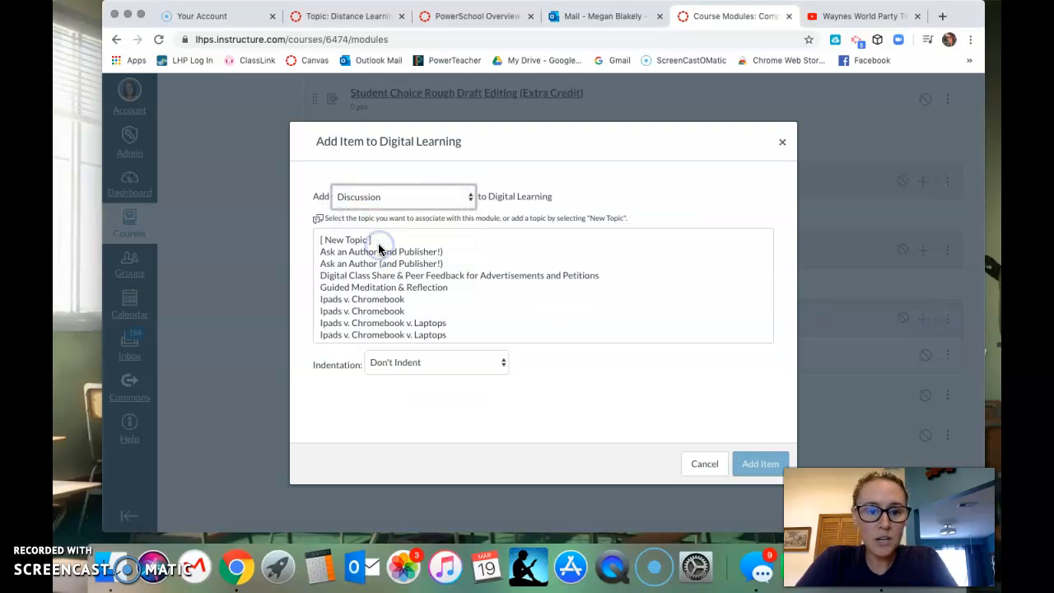
pyautogui.click(363, 241)
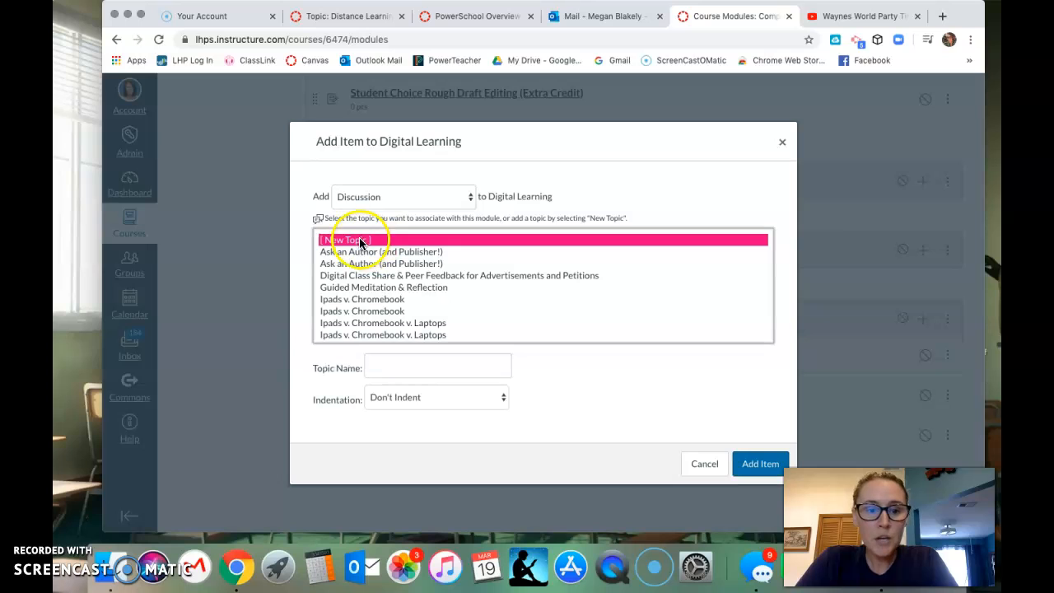
pyautogui.click(447, 365)
pyautogui.write('Fake Exsmple')
pyautogui.click(753, 467)
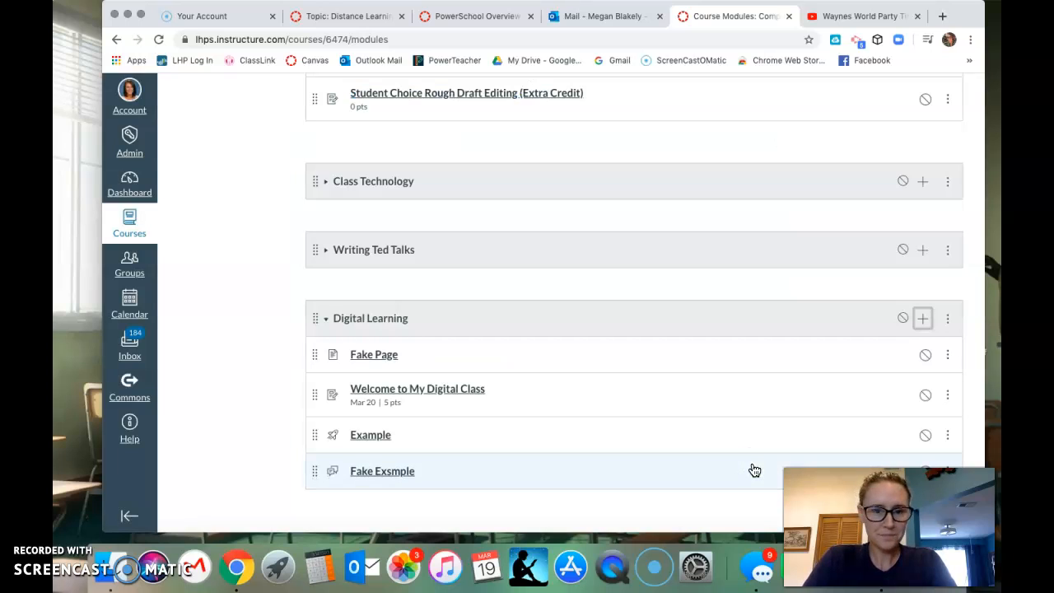
# Open the Fake Exsmple discussion for editing and enter "Please respond to the following prompt:" as its first line.
pyautogui.click(383, 473)
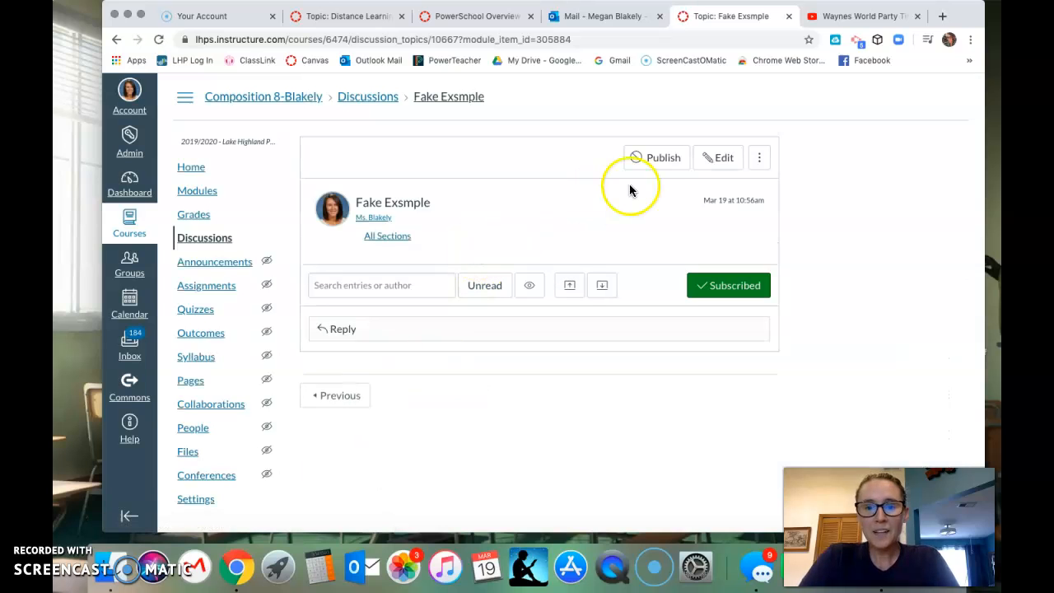
pyautogui.click(718, 157)
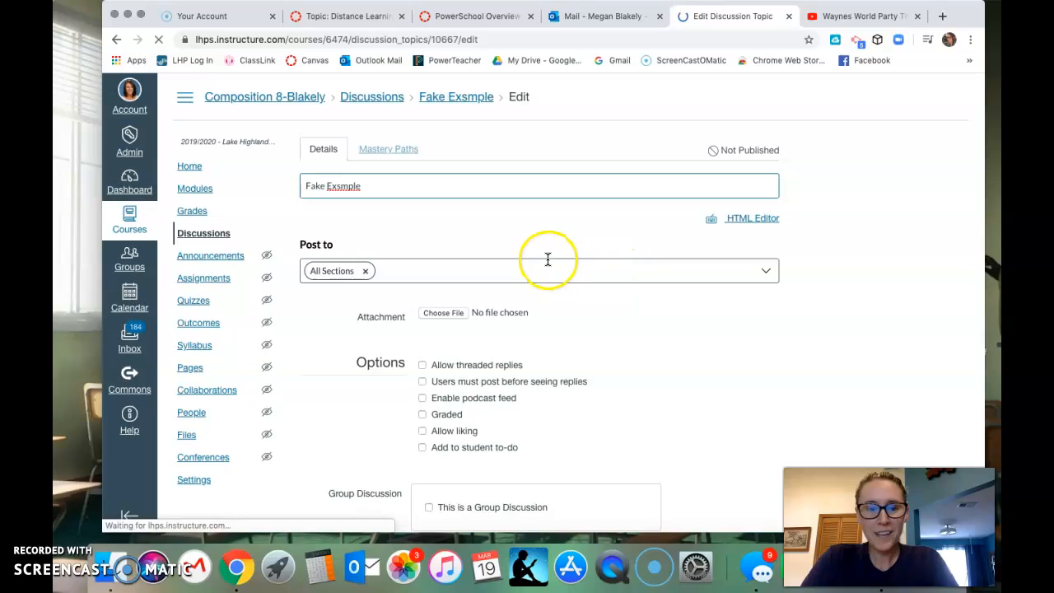
pyautogui.click(567, 322)
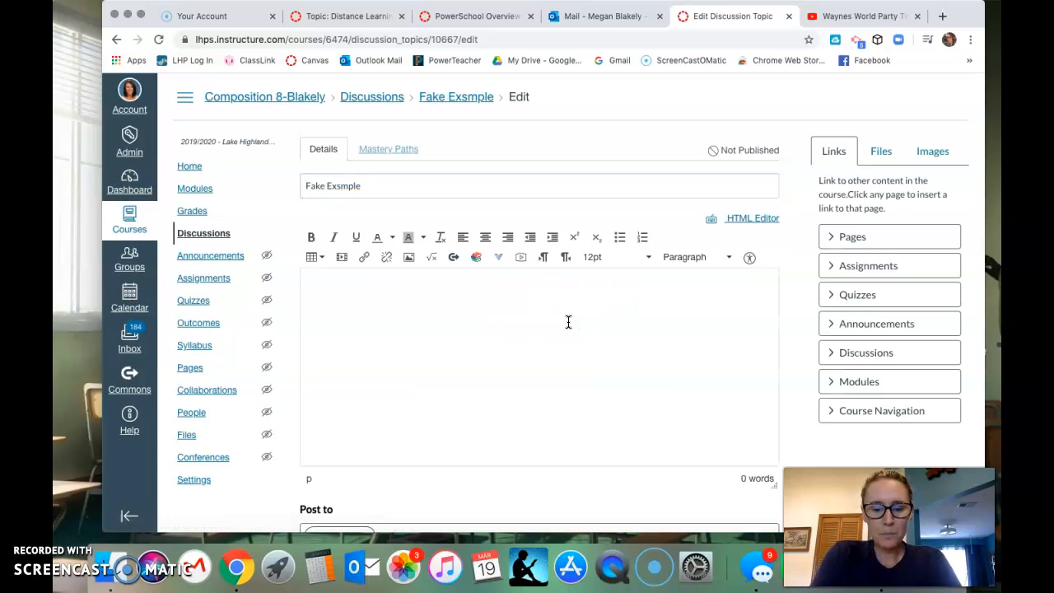
pyautogui.write('Please ta')
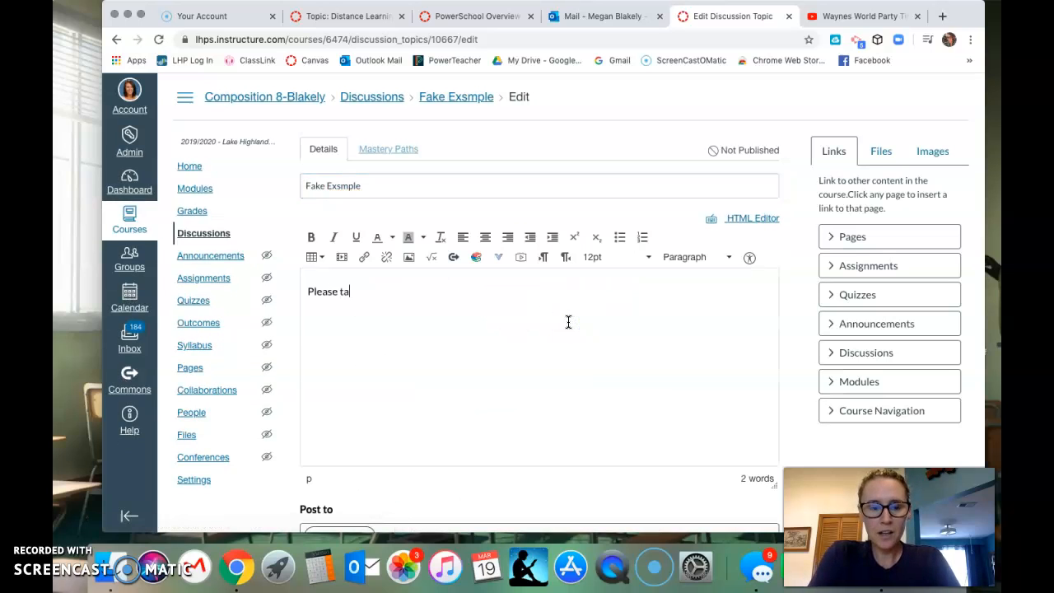
pyautogui.press('BackSpace')
pyautogui.press('BackSpace')
pyautogui.write('resp')
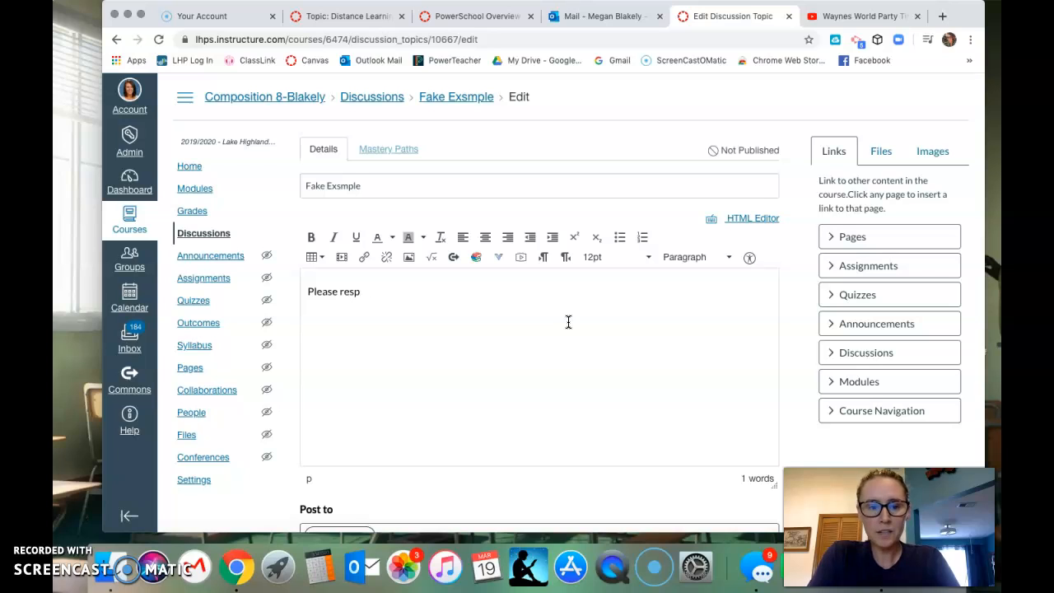
pyautogui.write('onond to the fo')
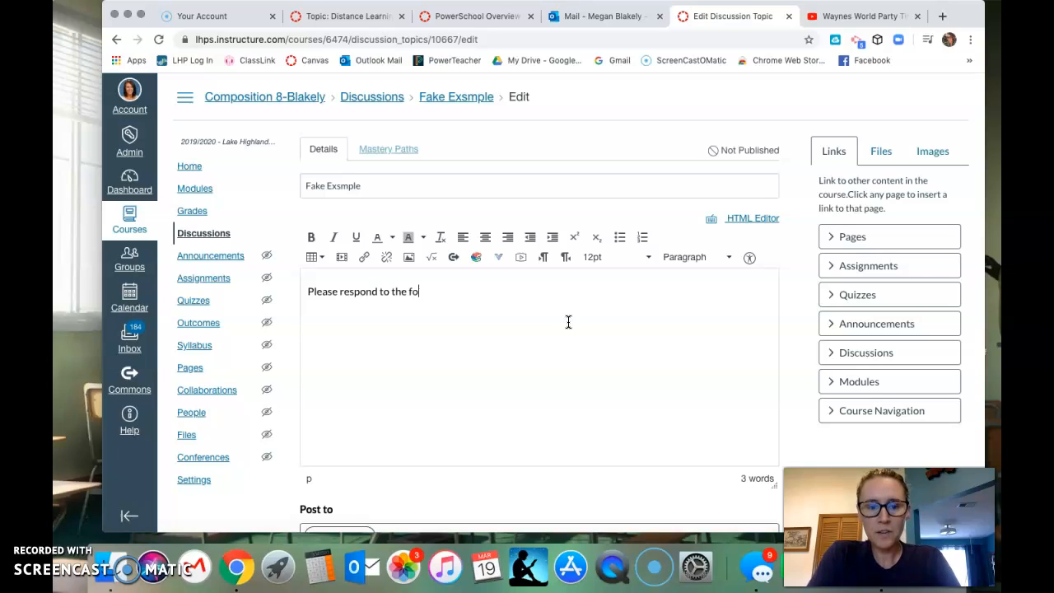
pyautogui.write('llowing prompt:')
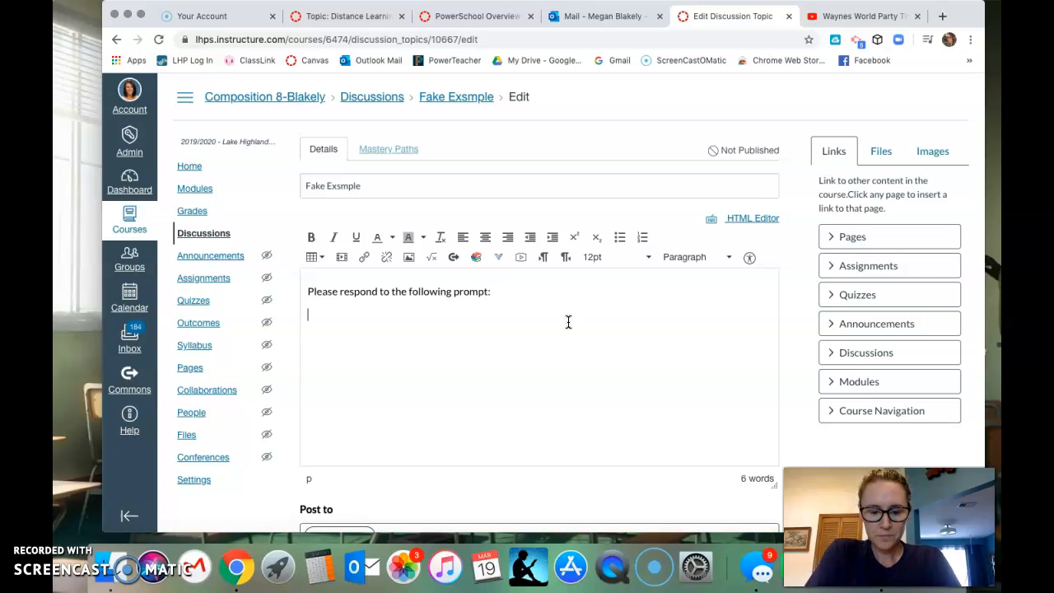
# Begin a new paragraph with "Find one item in your room that is BLUE. Pretend you are".
pyautogui.write('d one item in your room that is BLUE.')
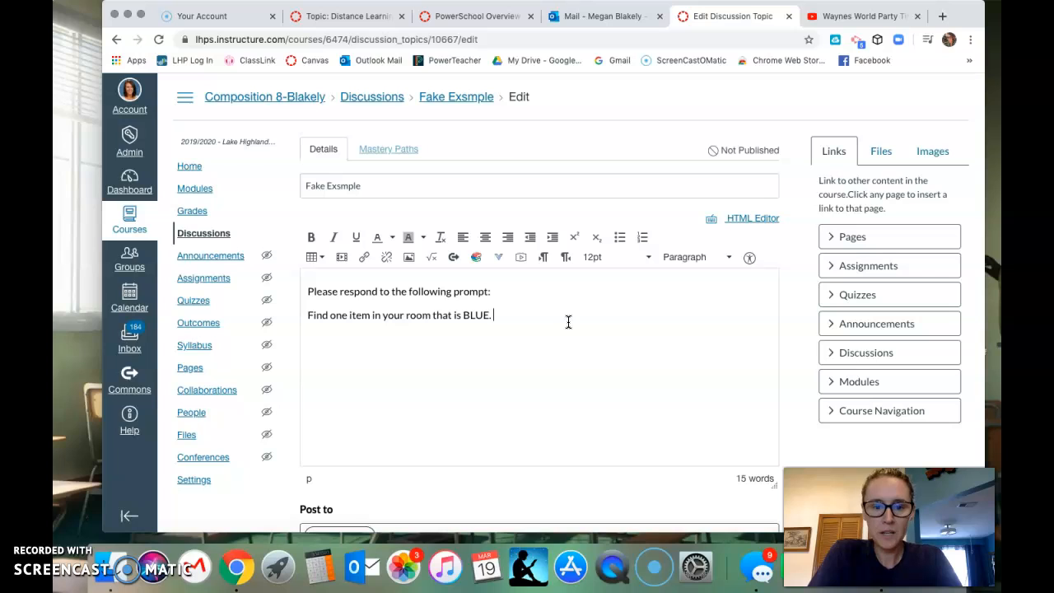
pyautogui.write(' Pretend you')
pyautogui.press('BackSpace')
pyautogui.press('BackSpace')
pyautogui.press('BackSpace')
pyautogui.write('tou')
pyautogui.press('BackSpace')
pyautogui.press('BackSpace')
pyautogui.press('BackSpace')
pyautogui.write('you are')
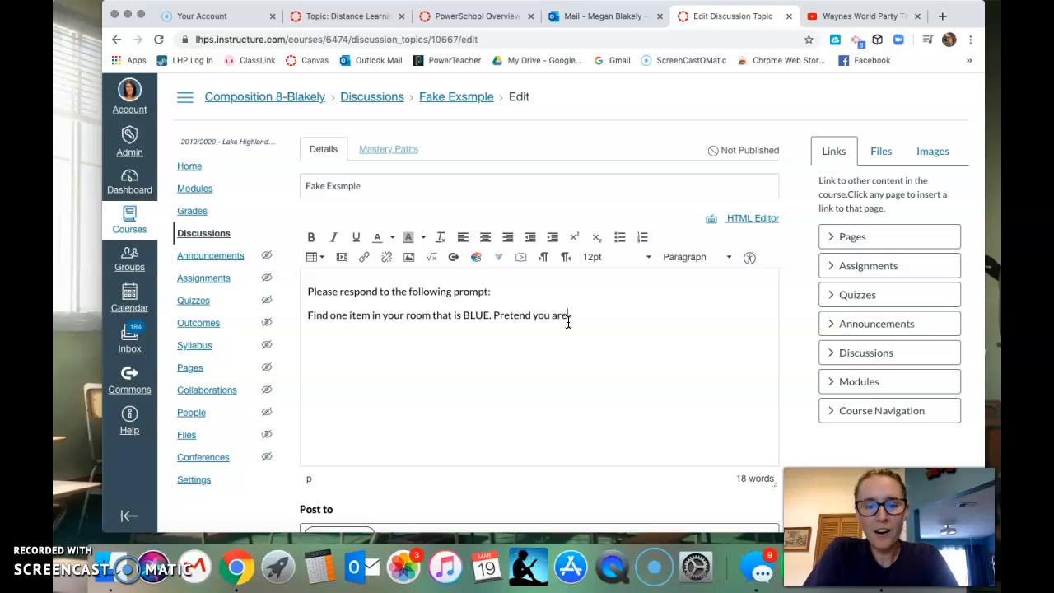
# Continue the prompt with "that item. Tell the story of your life over the course of a single day or week or year".
pyautogui.write(' that item. Tell the story of your life')
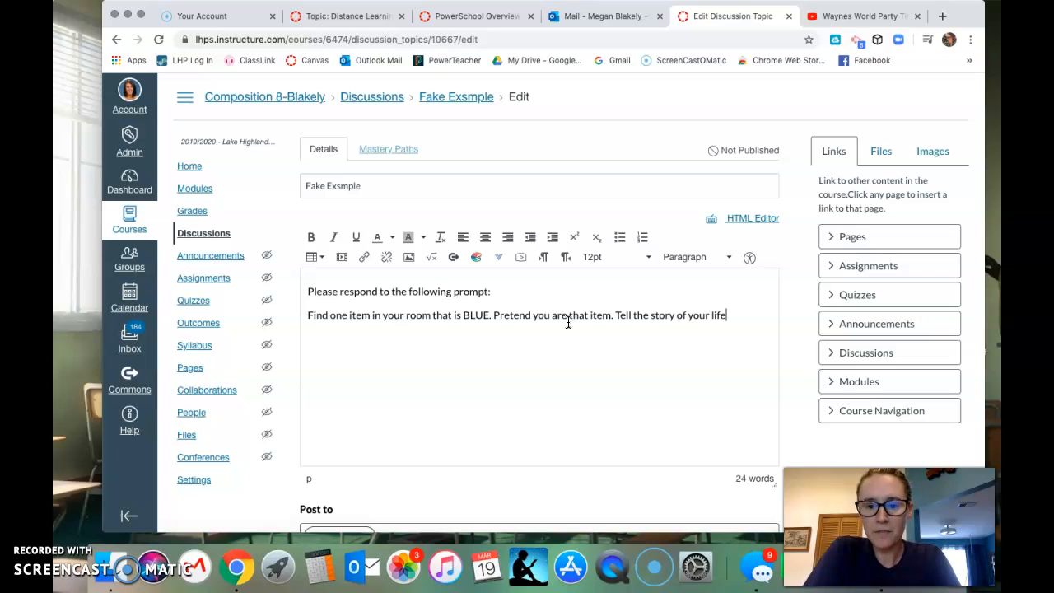
pyautogui.write(' over the course of a')
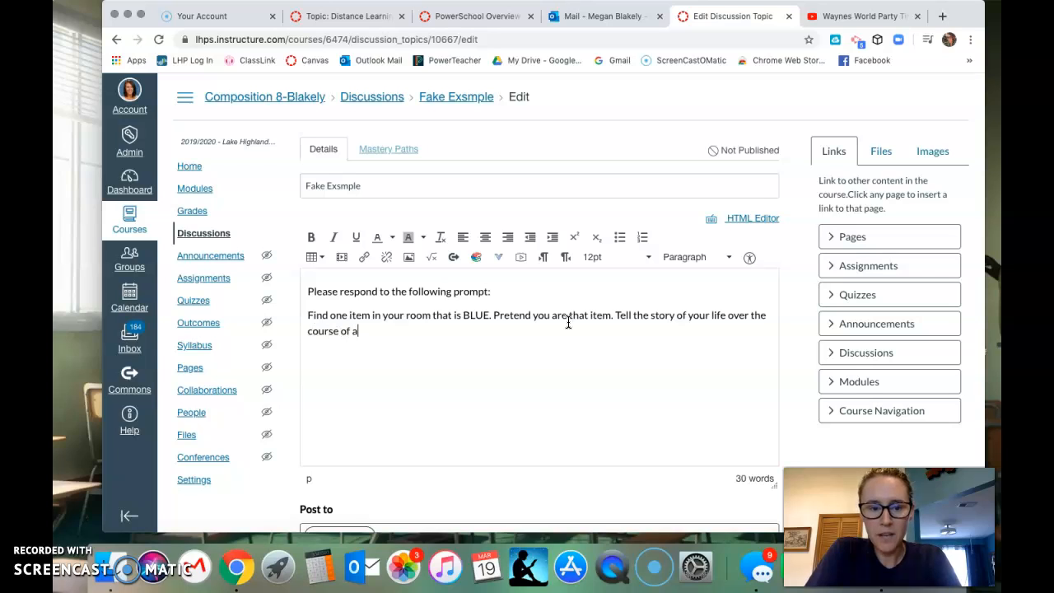
pyautogui.write(' single day or week or year')
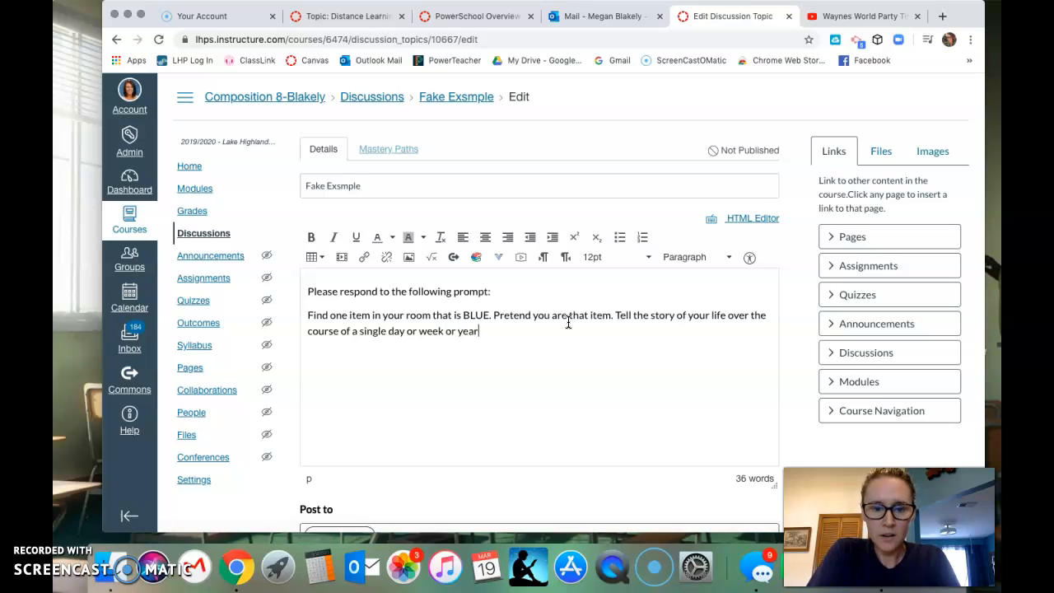
# Add the paragraph "How often are you used? What is your purpose in life?" and bold the prompt paragraph above it.
pyautogui.write('. How ofte')
pyautogui.write('n are you used? What is your purpose in life?')
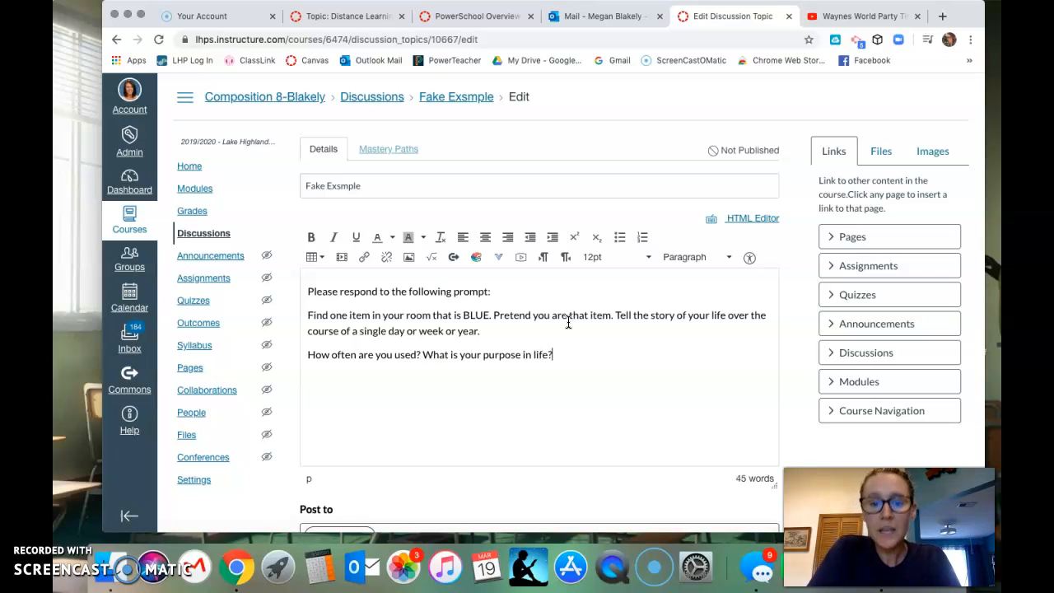
pyautogui.moveTo(488, 330); pyautogui.dragTo(306, 315)
pyautogui.hotkey('ctrl', 'b')
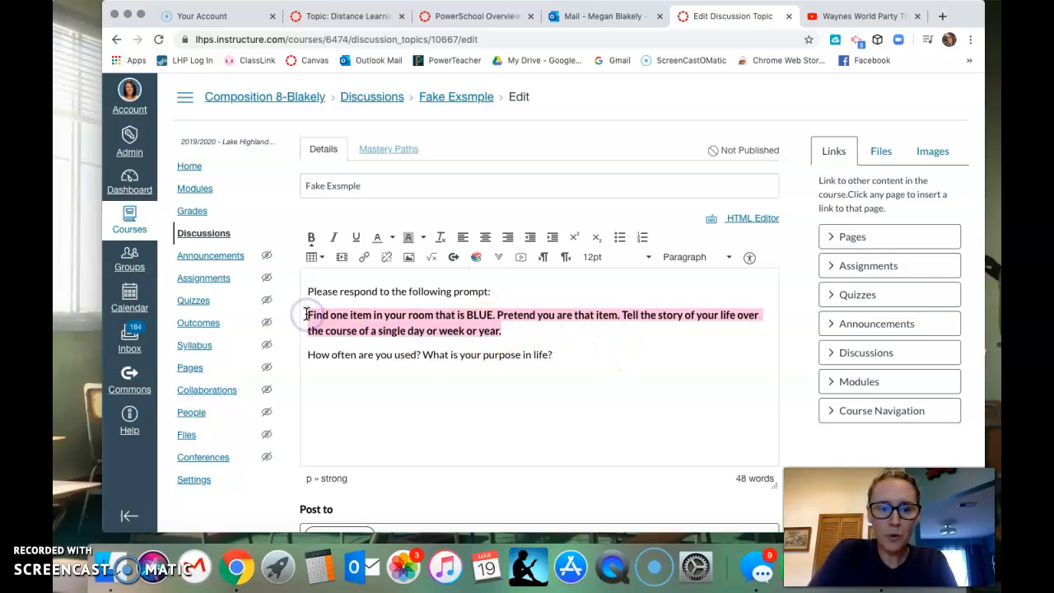
pyautogui.click(607, 325)
pyautogui.click(609, 363)
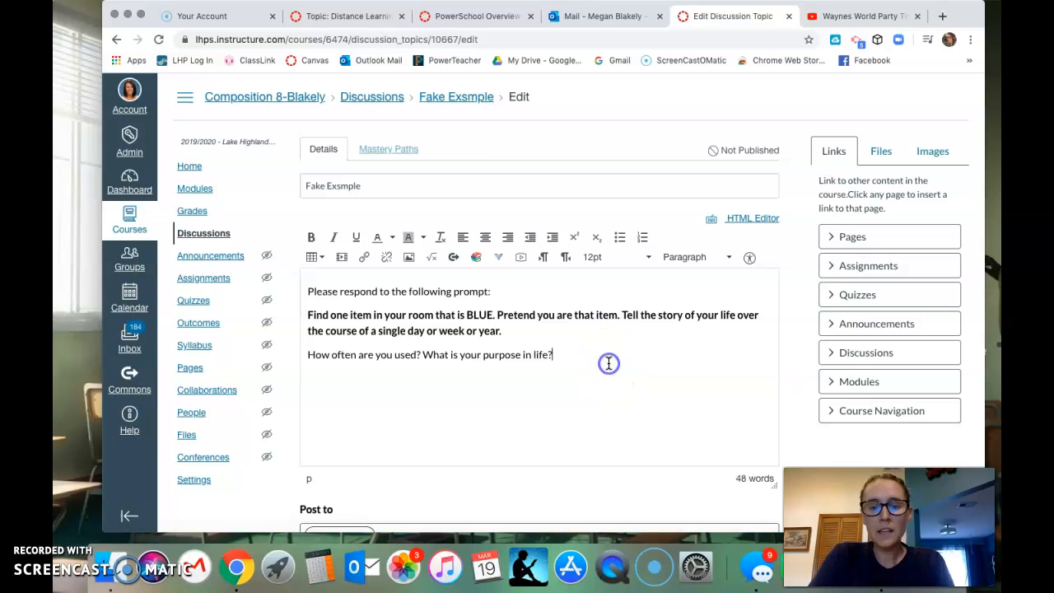
# Add a "STEP ONE:" line above the discussion instructions and a "STEP TWO" line below the last question.
pyautogui.scroll(-5, 609, 363)
pyautogui.scroll(2, 609, 363)
pyautogui.click(606, 275)
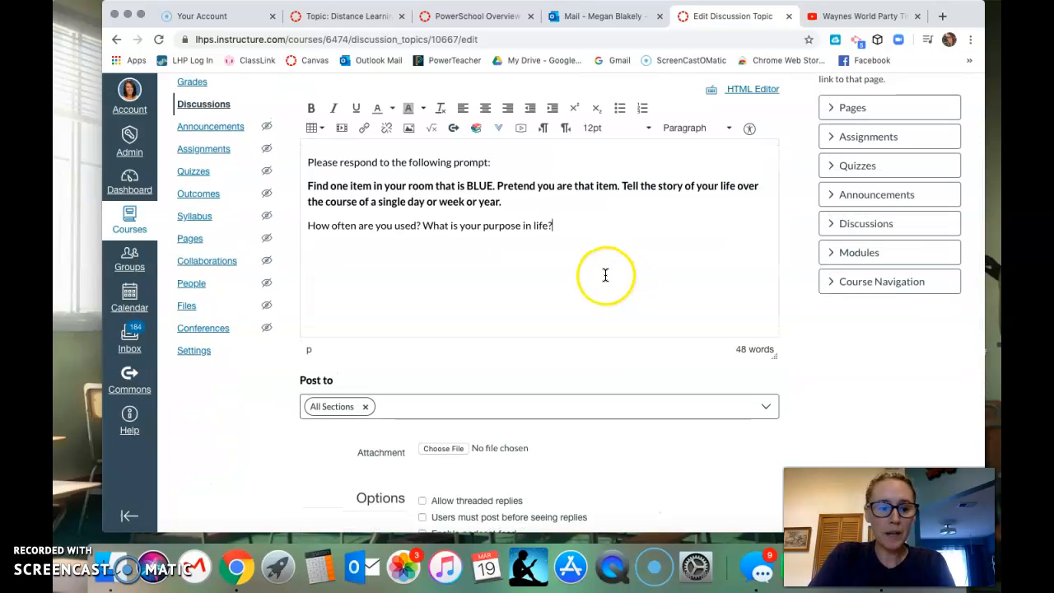
pyautogui.press('Return')
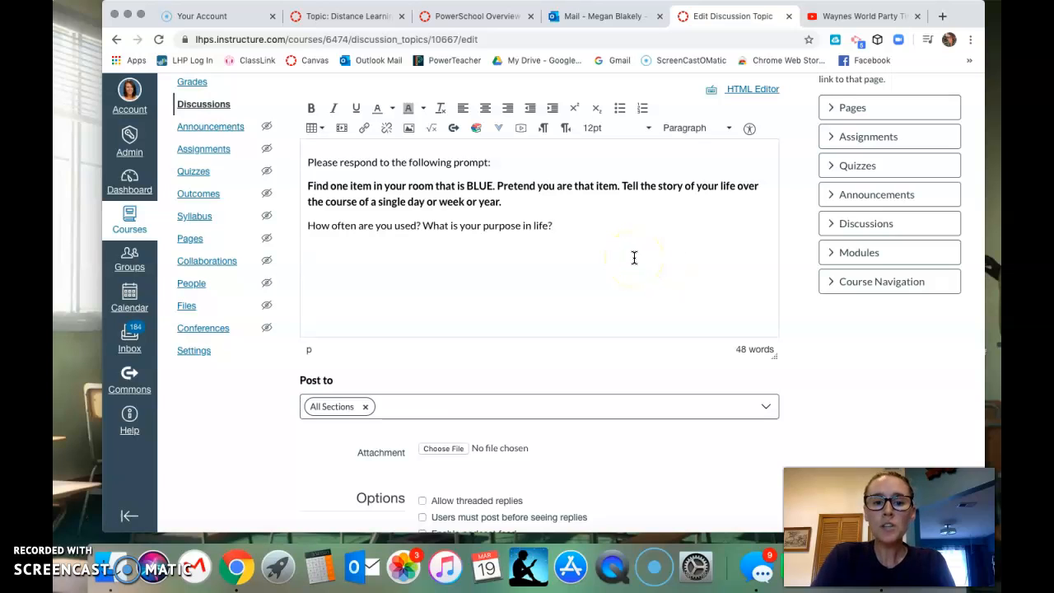
pyautogui.click(307, 162)
pyautogui.write('STEP ONE:')
pyautogui.press('Return')
pyautogui.click(327, 309)
pyautogui.write('STEP TWO')
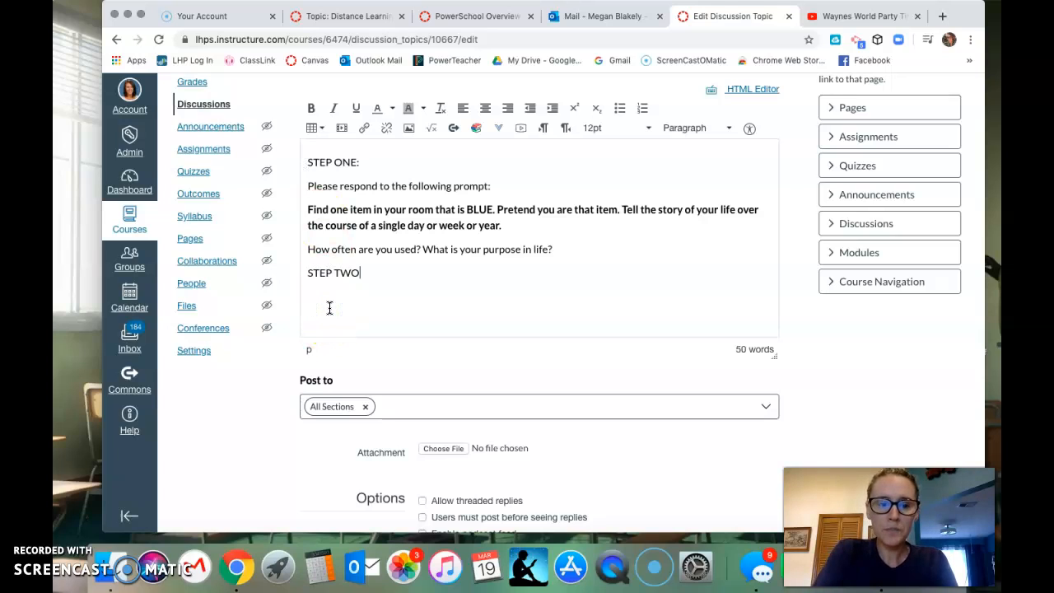
# Enter "Reply to the responses of at least THREE other classmates. Give them a compliment about their work." under STEP TWO, correcting the spelling of "responses".
pyautogui.write('eply to the')
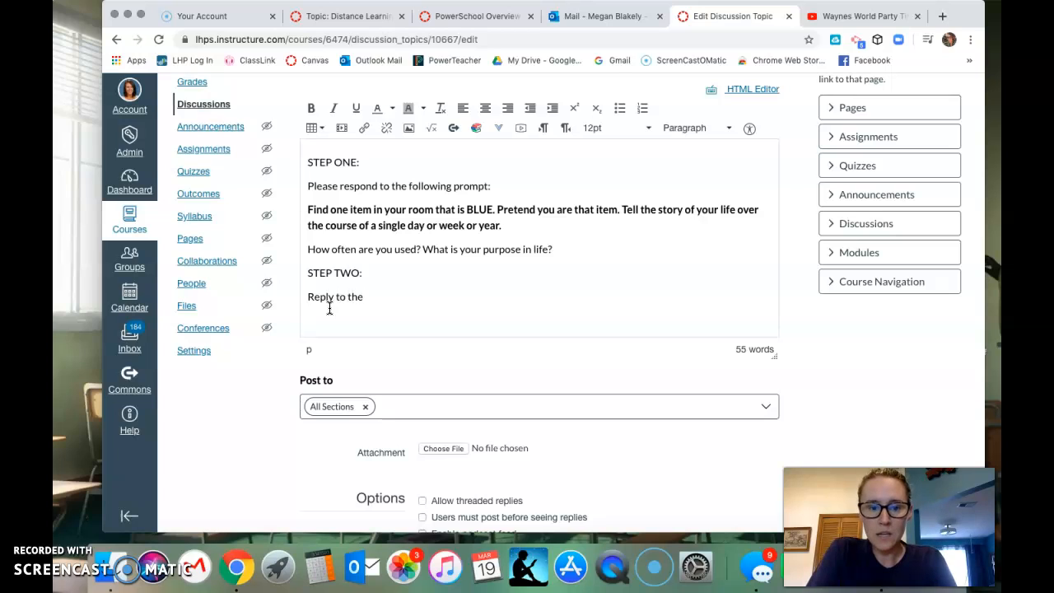
pyautogui.write(' reponses of at least THRE')
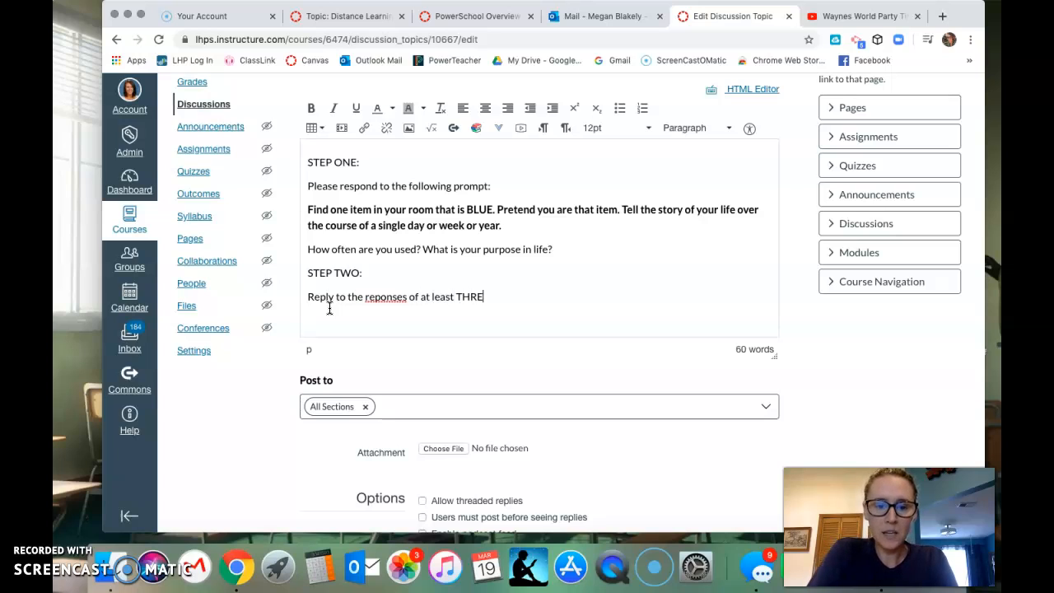
pyautogui.write('ates. Give them a com')
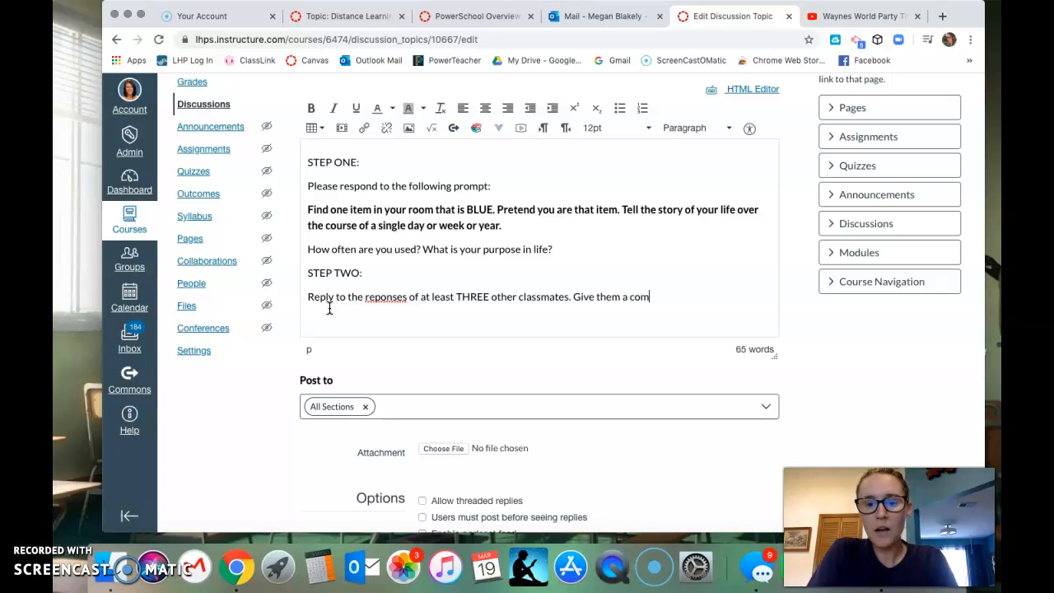
pyautogui.write('plem')
pyautogui.press('BackSpace')
pyautogui.press('BackSpace')
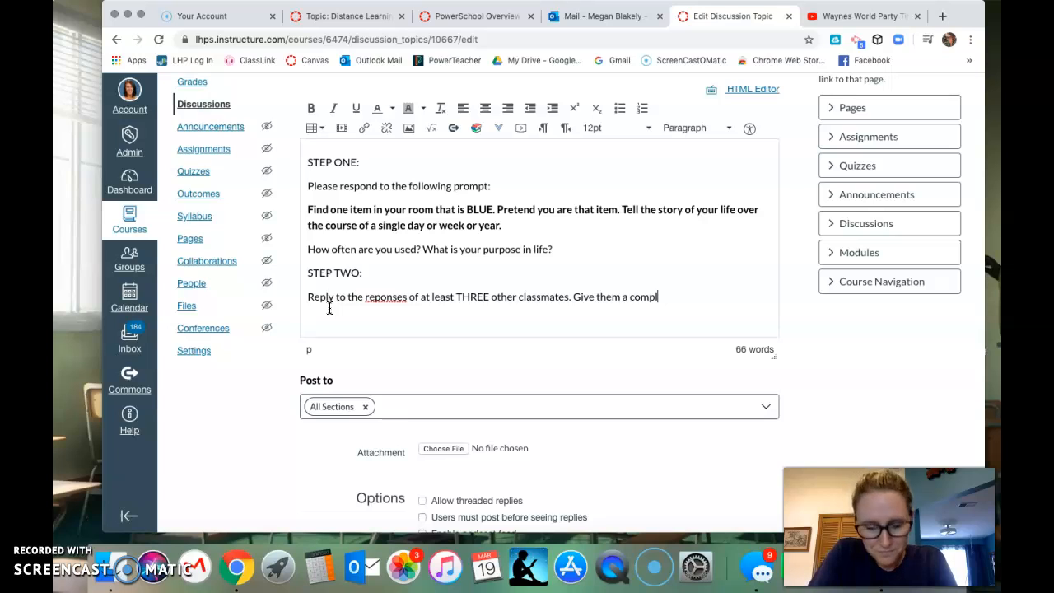
pyautogui.write('iment about their worl')
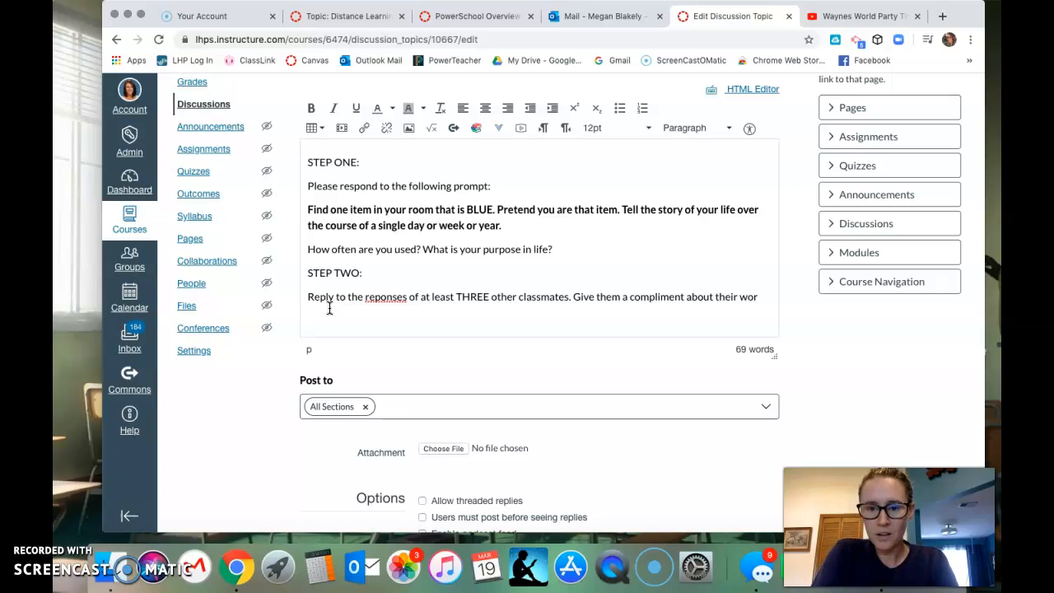
pyautogui.rightClick(401, 302)
pyautogui.click(423, 304)
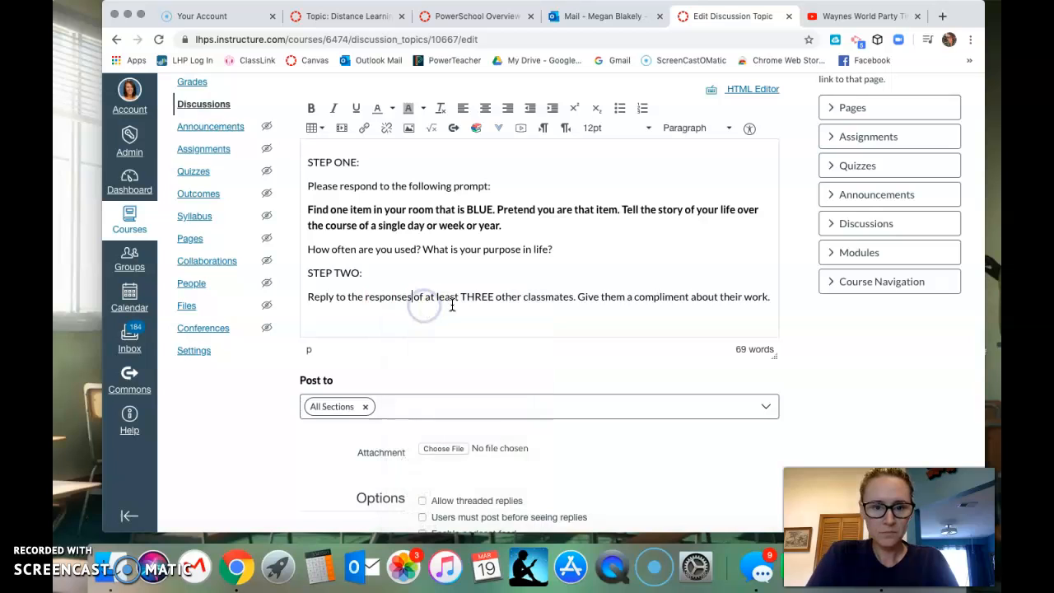
# Allow threaded replies in the discussion and require users to post before seeing replies.
pyautogui.scroll(-4, 610, 317)
pyautogui.scroll(-3, 610, 318)
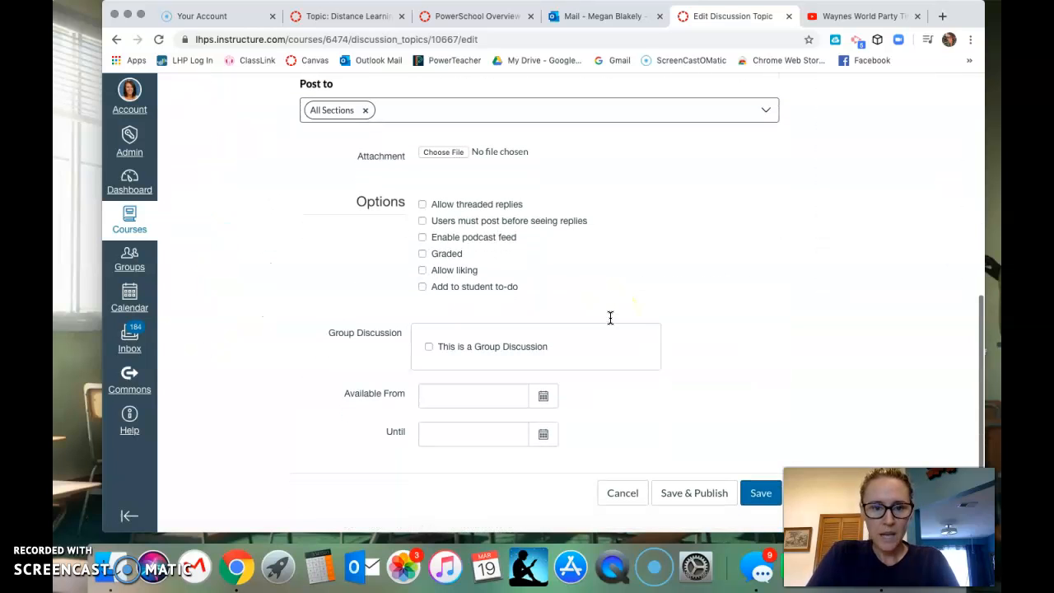
pyautogui.click(422, 206)
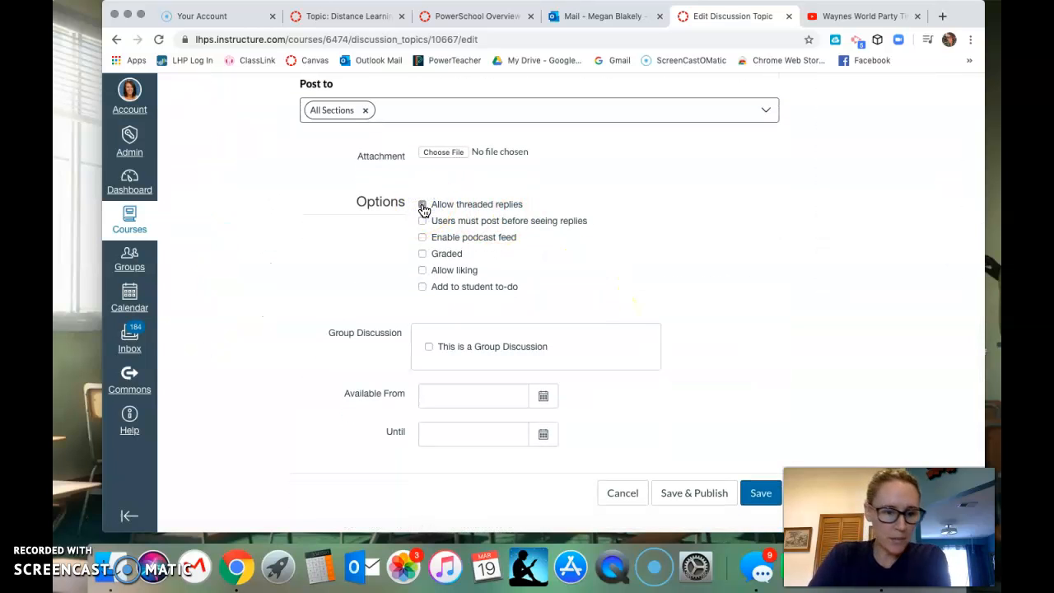
pyautogui.click(422, 221)
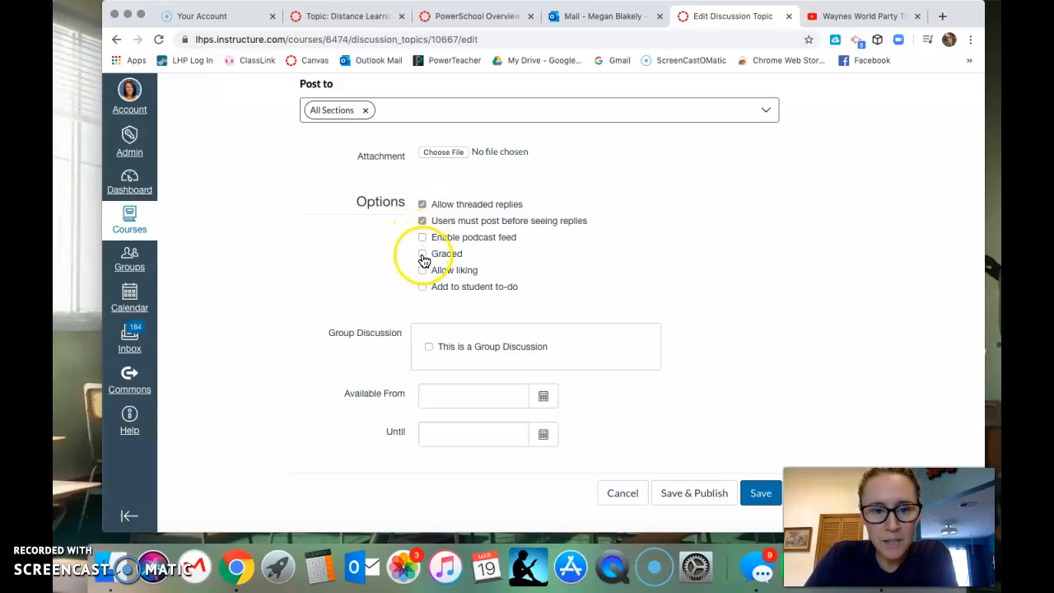
# Make the discussion graded with 5 points possible and allow liking.
pyautogui.click(423, 255)
pyautogui.click(443, 306)
pyautogui.press('BackSpace')
pyautogui.write('5')
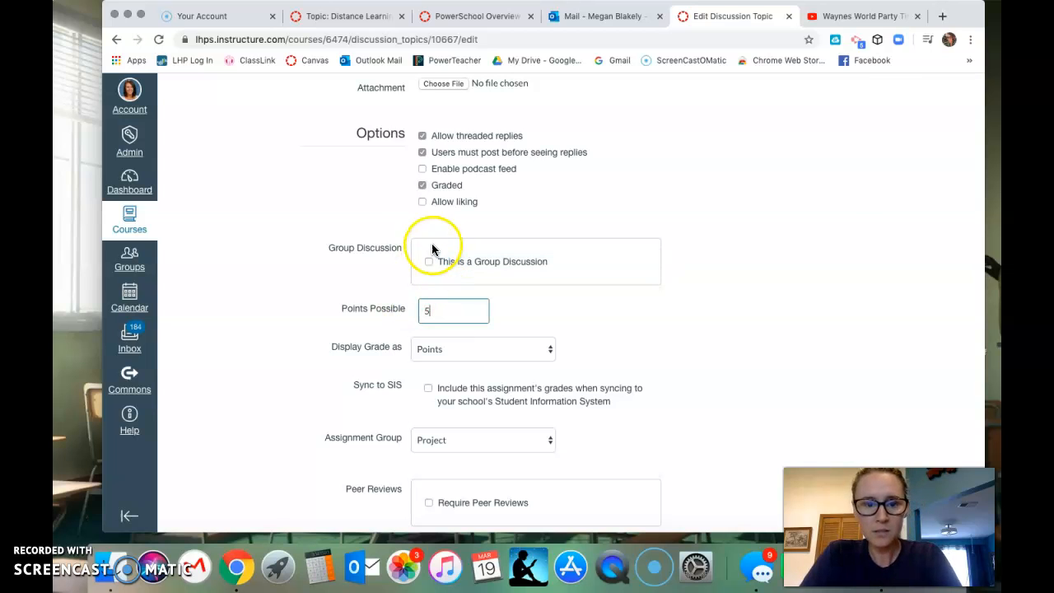
pyautogui.click(423, 201)
# Put the graded discussion in the Participation assignment group.
pyautogui.scroll(-5, 702, 319)
pyautogui.scroll(-2, 701, 315)
pyautogui.click(549, 143)
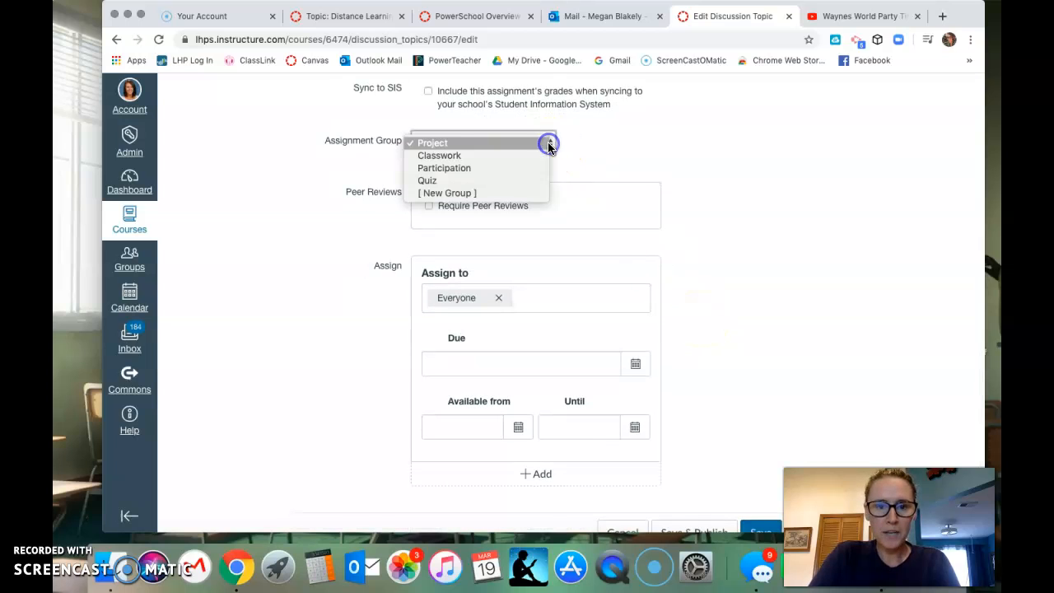
pyautogui.click(515, 167)
# Set the discussion's due date to March 20, 2020 at 11:59pm, and save and publish it.
pyautogui.click(638, 368)
pyautogui.click(546, 279)
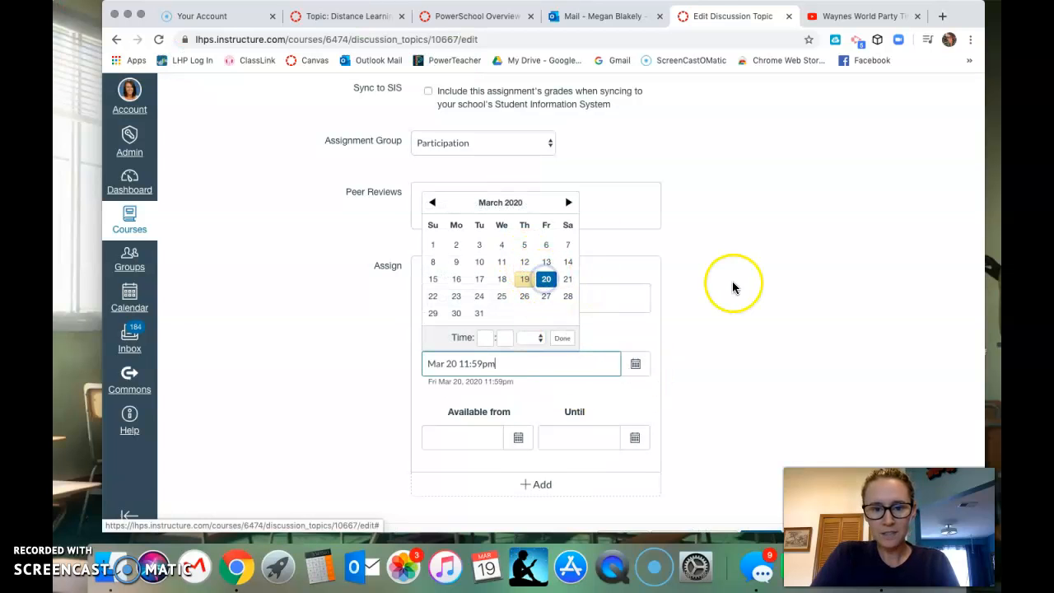
pyautogui.scroll(-1, 733, 284)
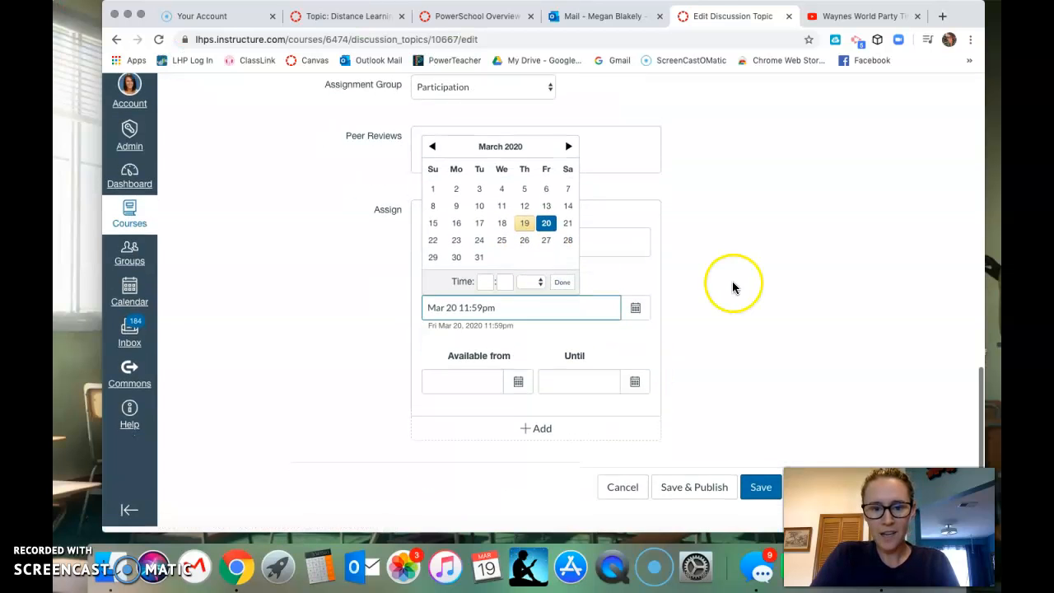
pyautogui.click(715, 488)
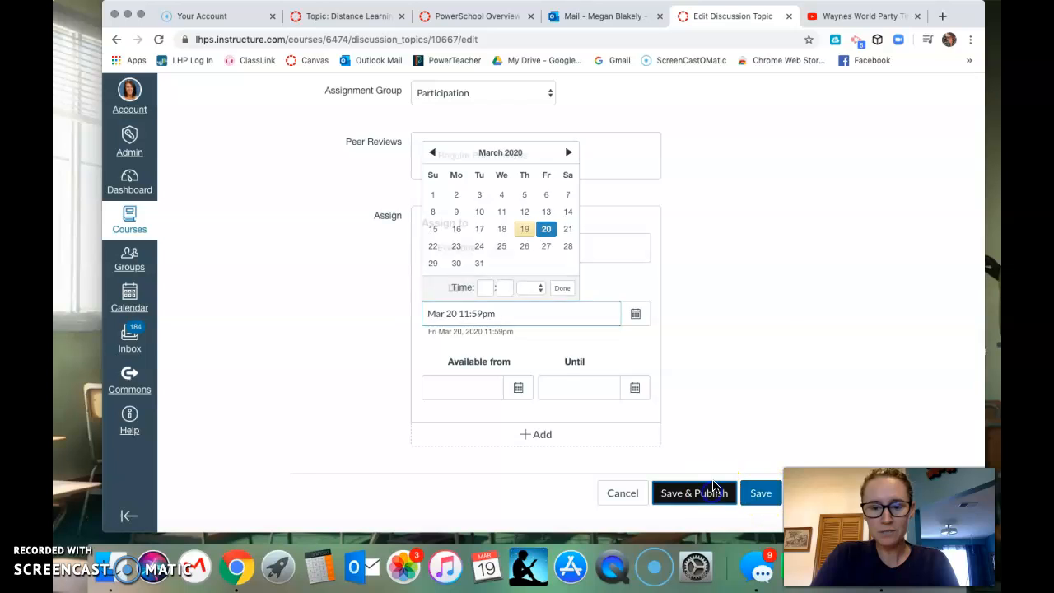